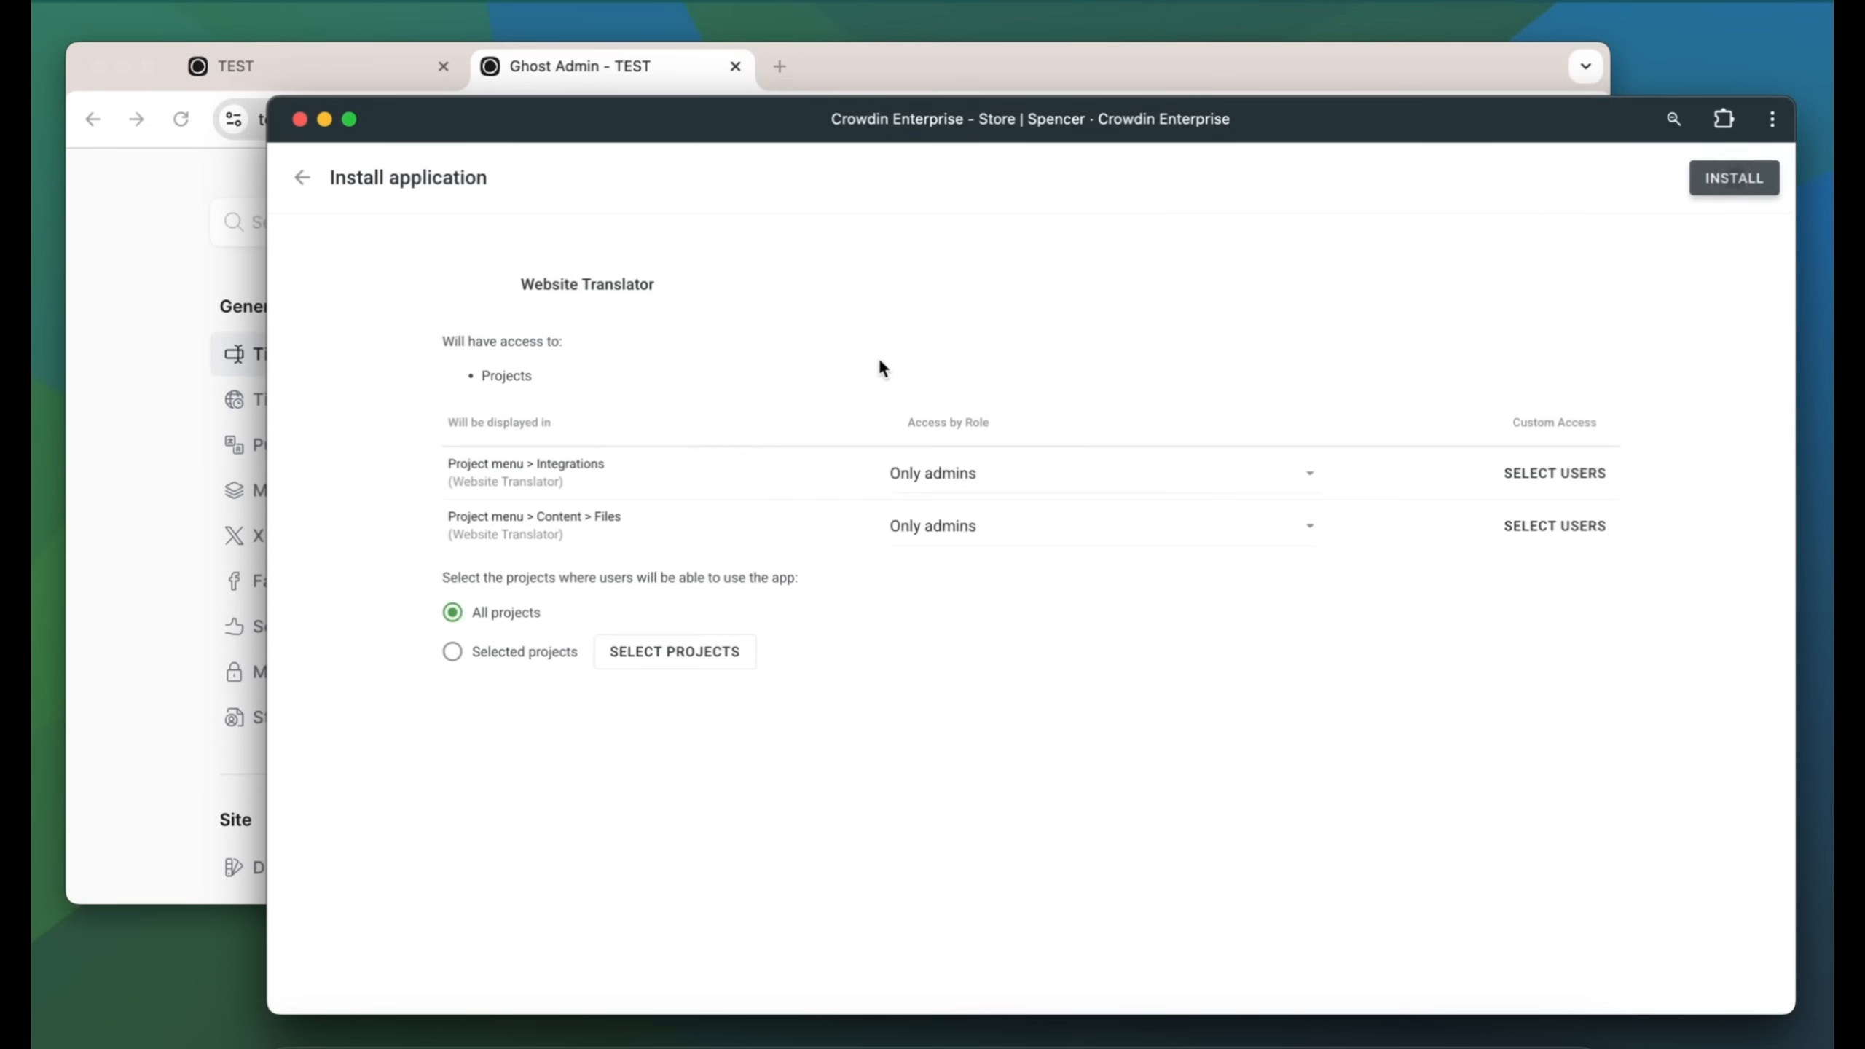
Install the Website Translator application for all projects and open the Introduction Demo project.
left_click(1713, 177)
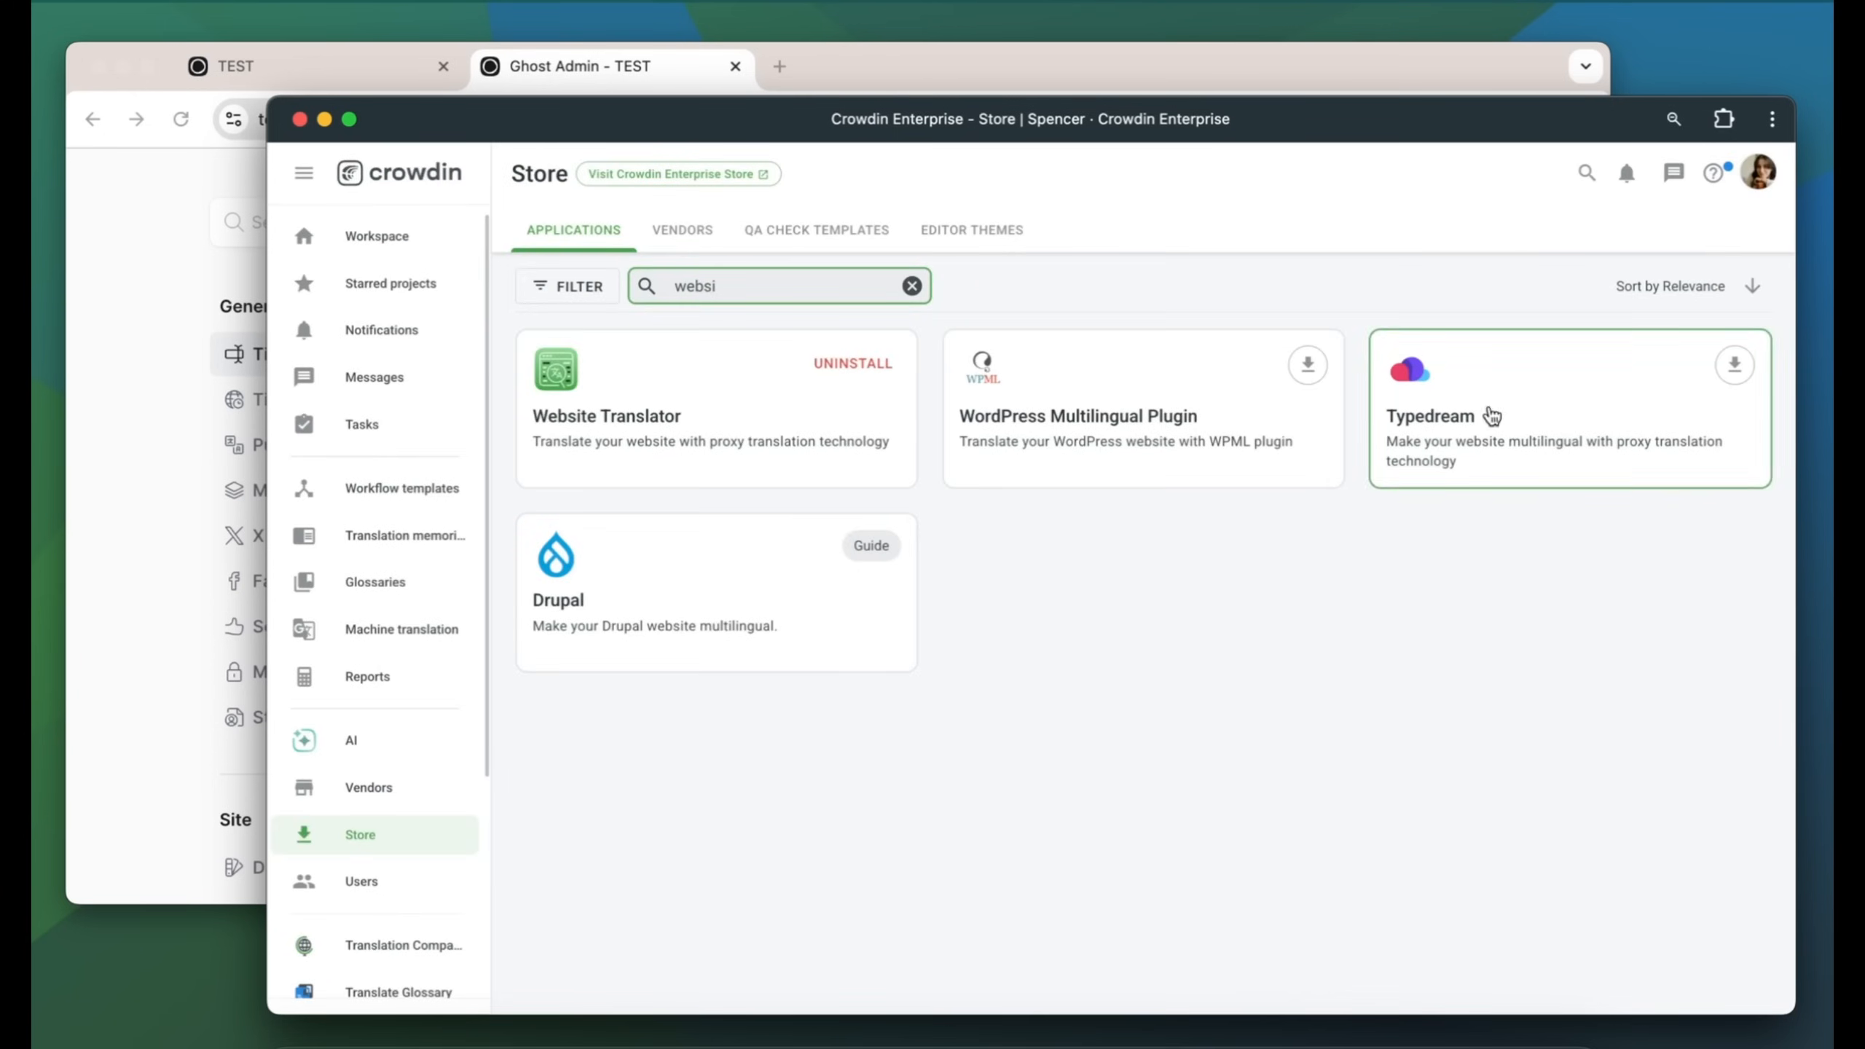
left_click(371, 235)
left_click(1130, 513)
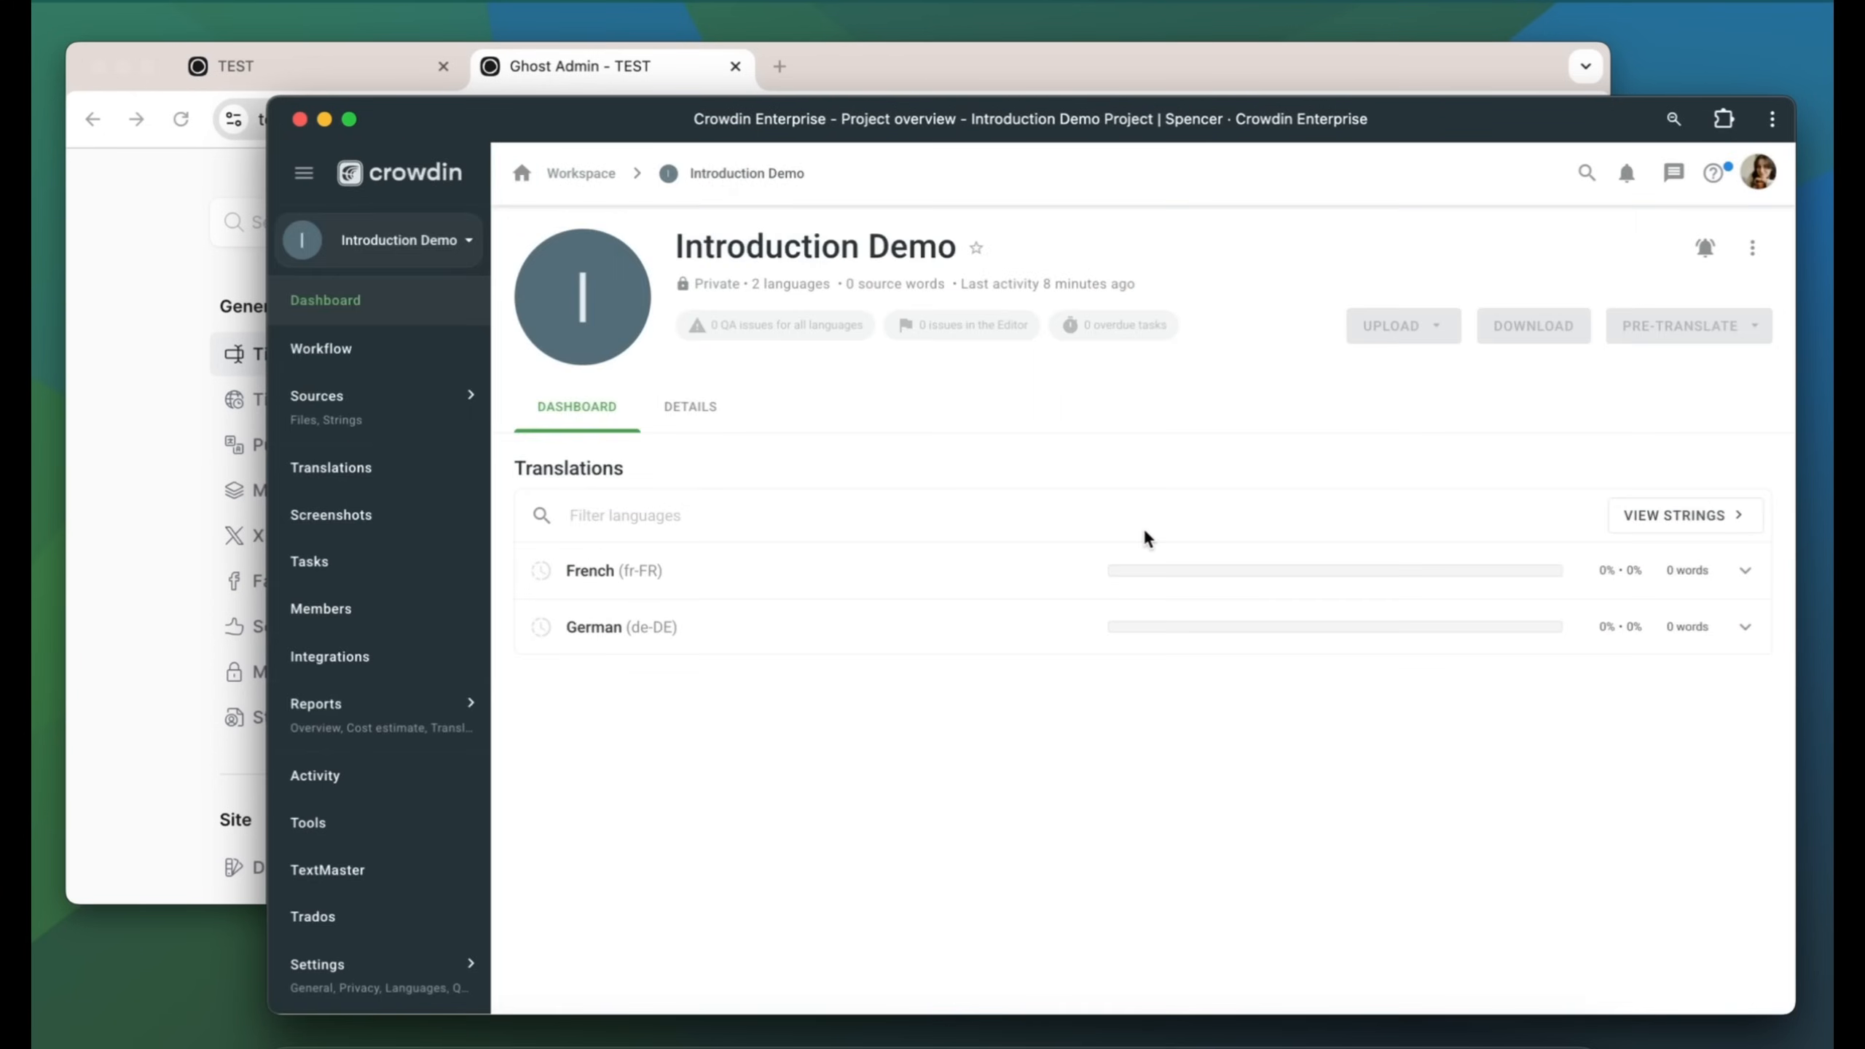
Filter the project's integrations by "websi" and open Website Translator.
mouse_move(348, 697)
left_click(328, 661)
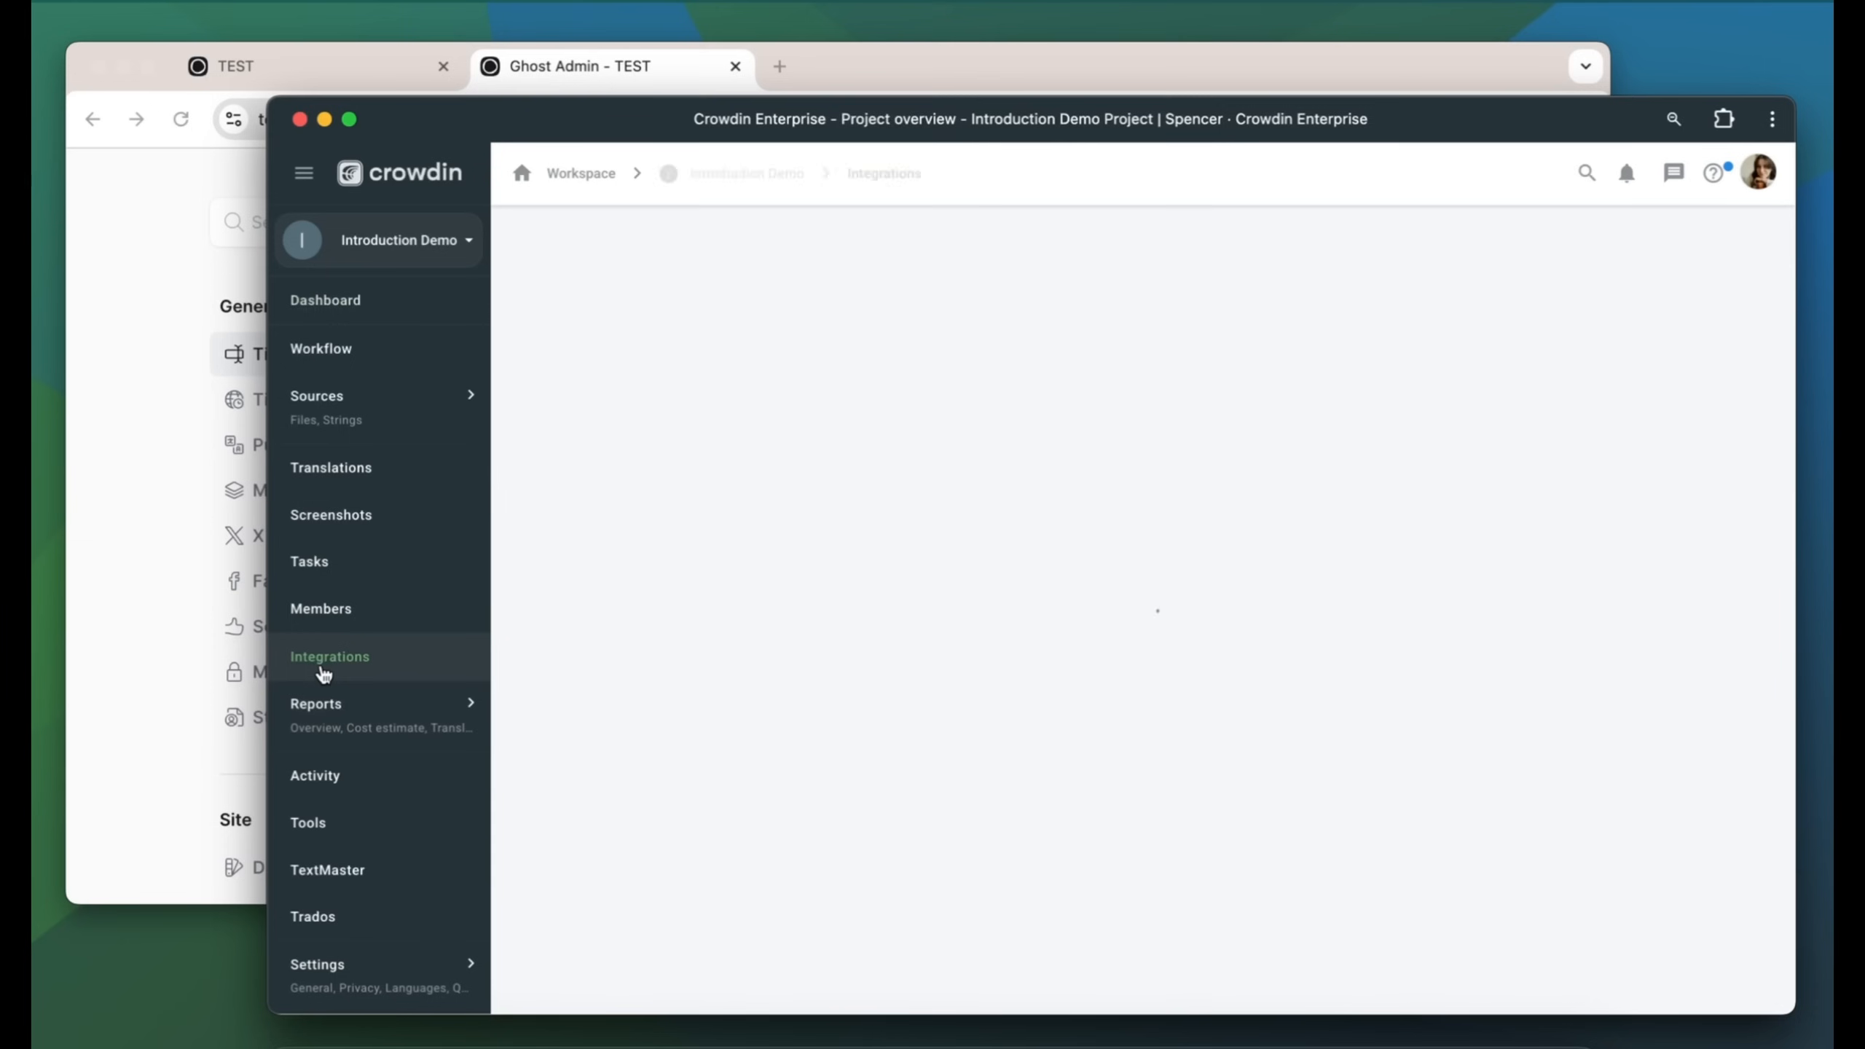
left_click(657, 244)
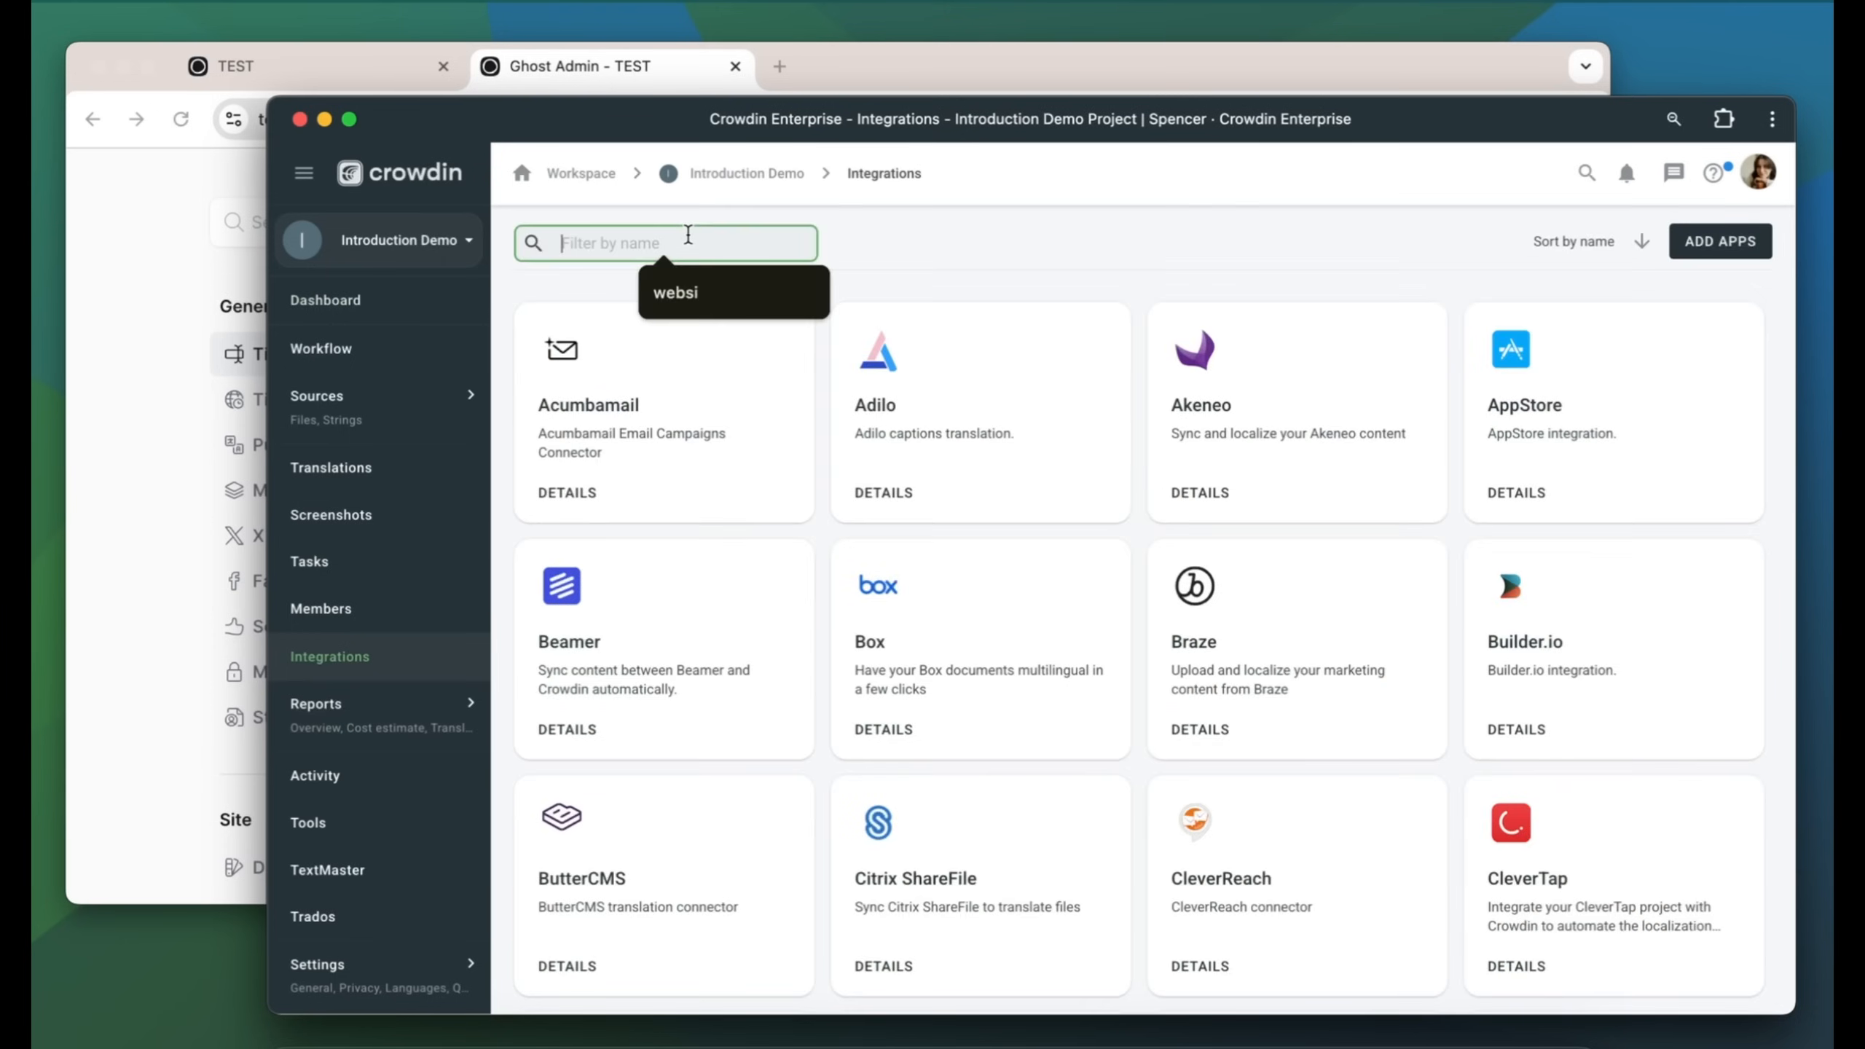
type("websi")
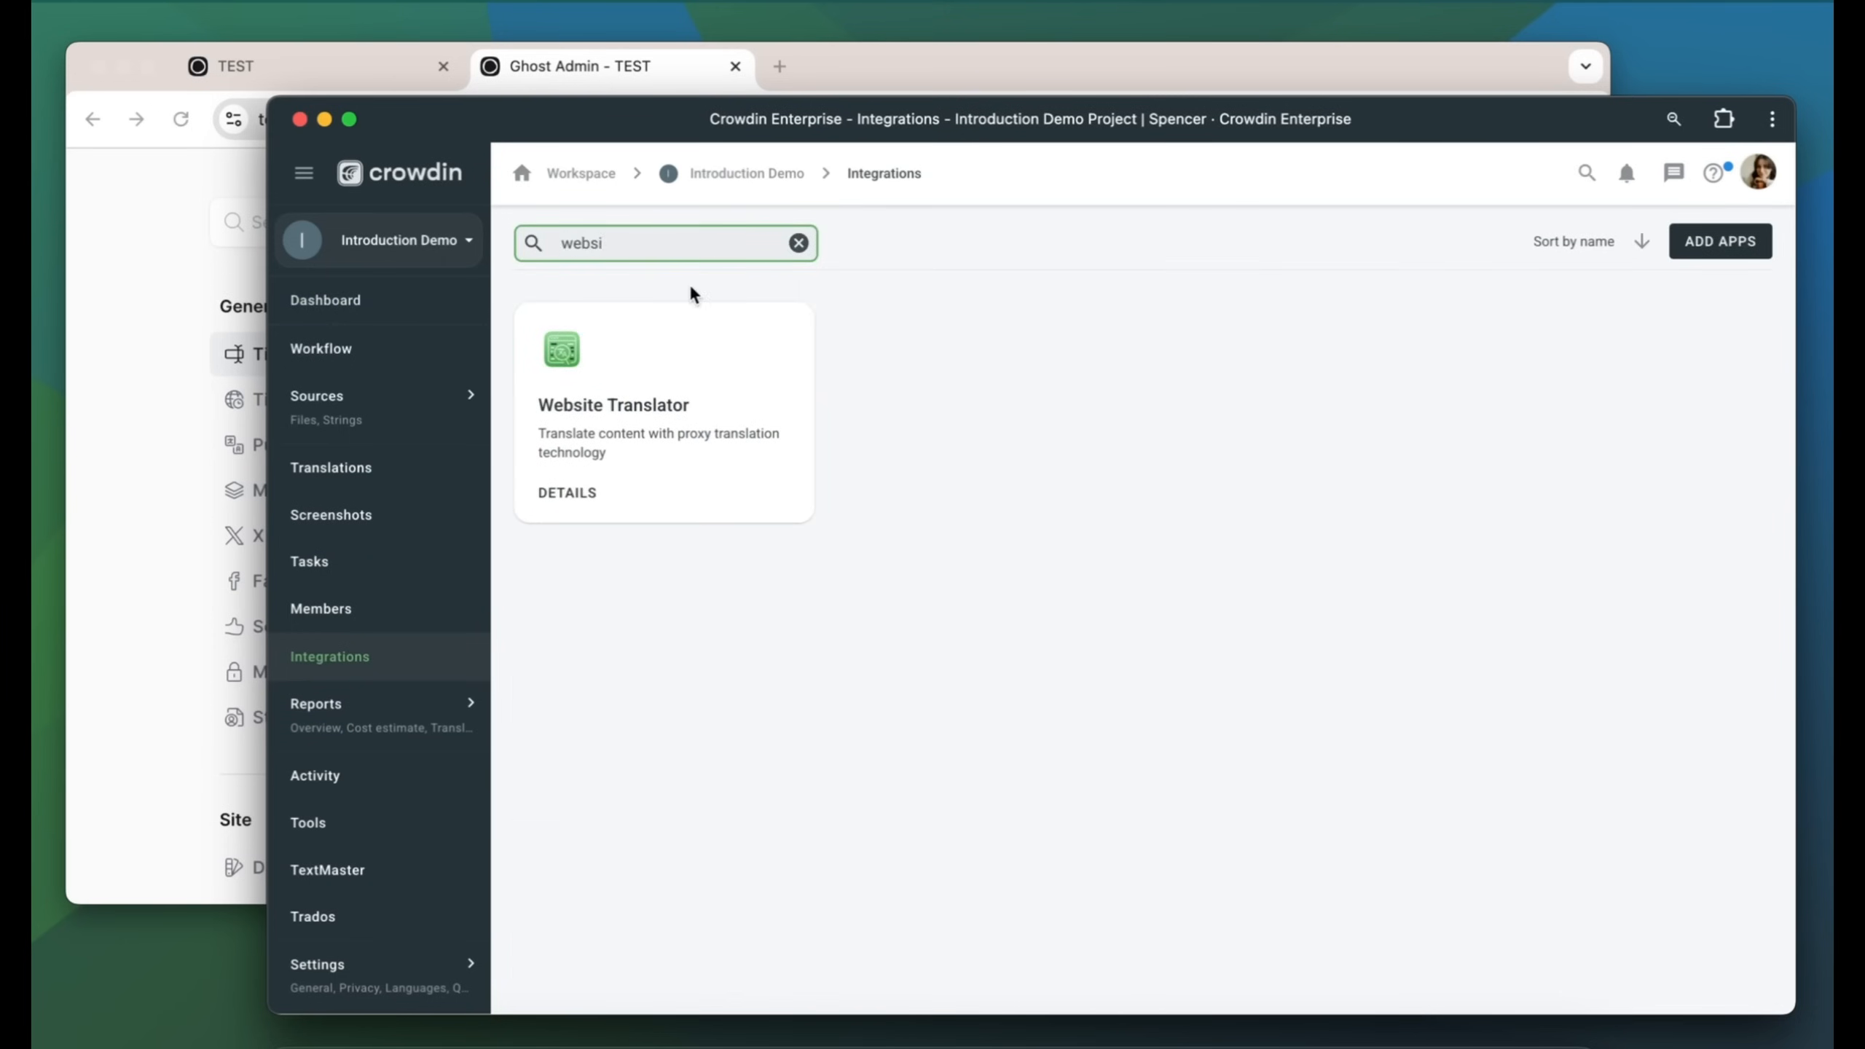
left_click(678, 403)
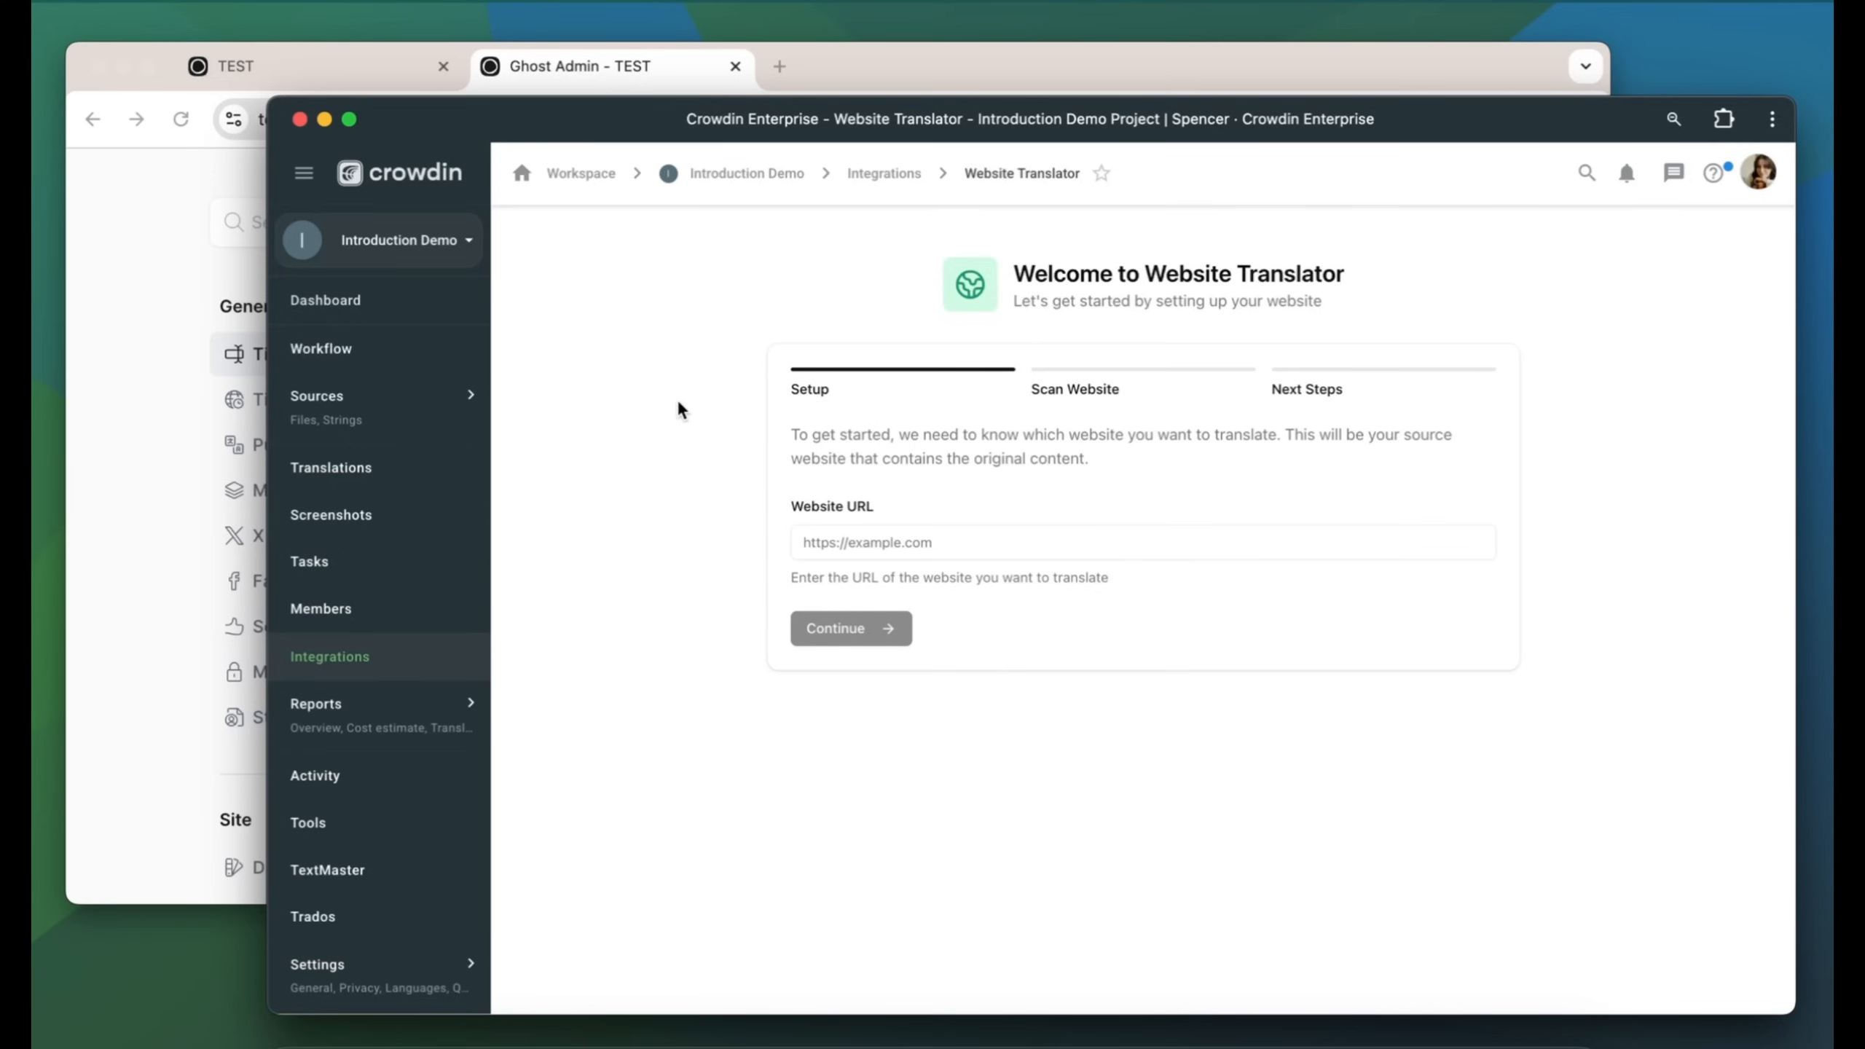
Set the source website to the TEST site's copied address, test-28.ghost.io, and finish the welcome setup without scanning.
left_click(392, 77)
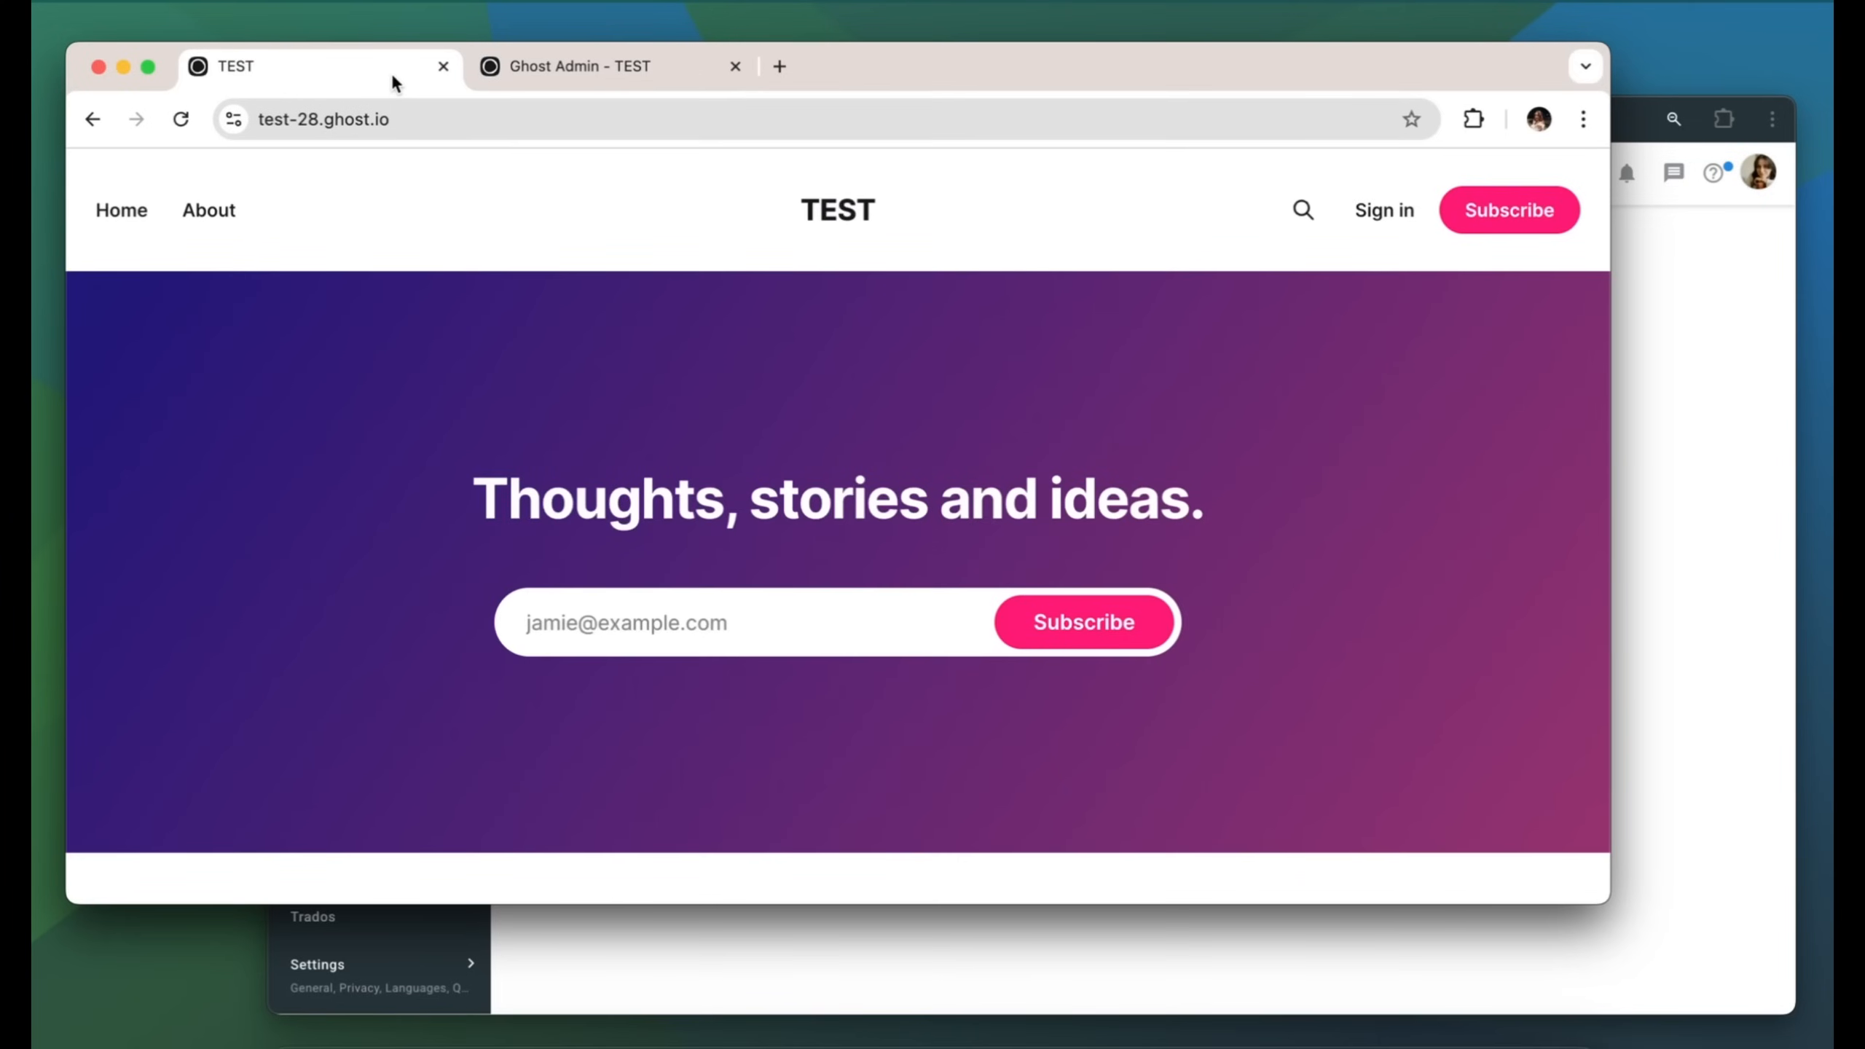
left_click(394, 118)
key("super+c")
left_click(1684, 346)
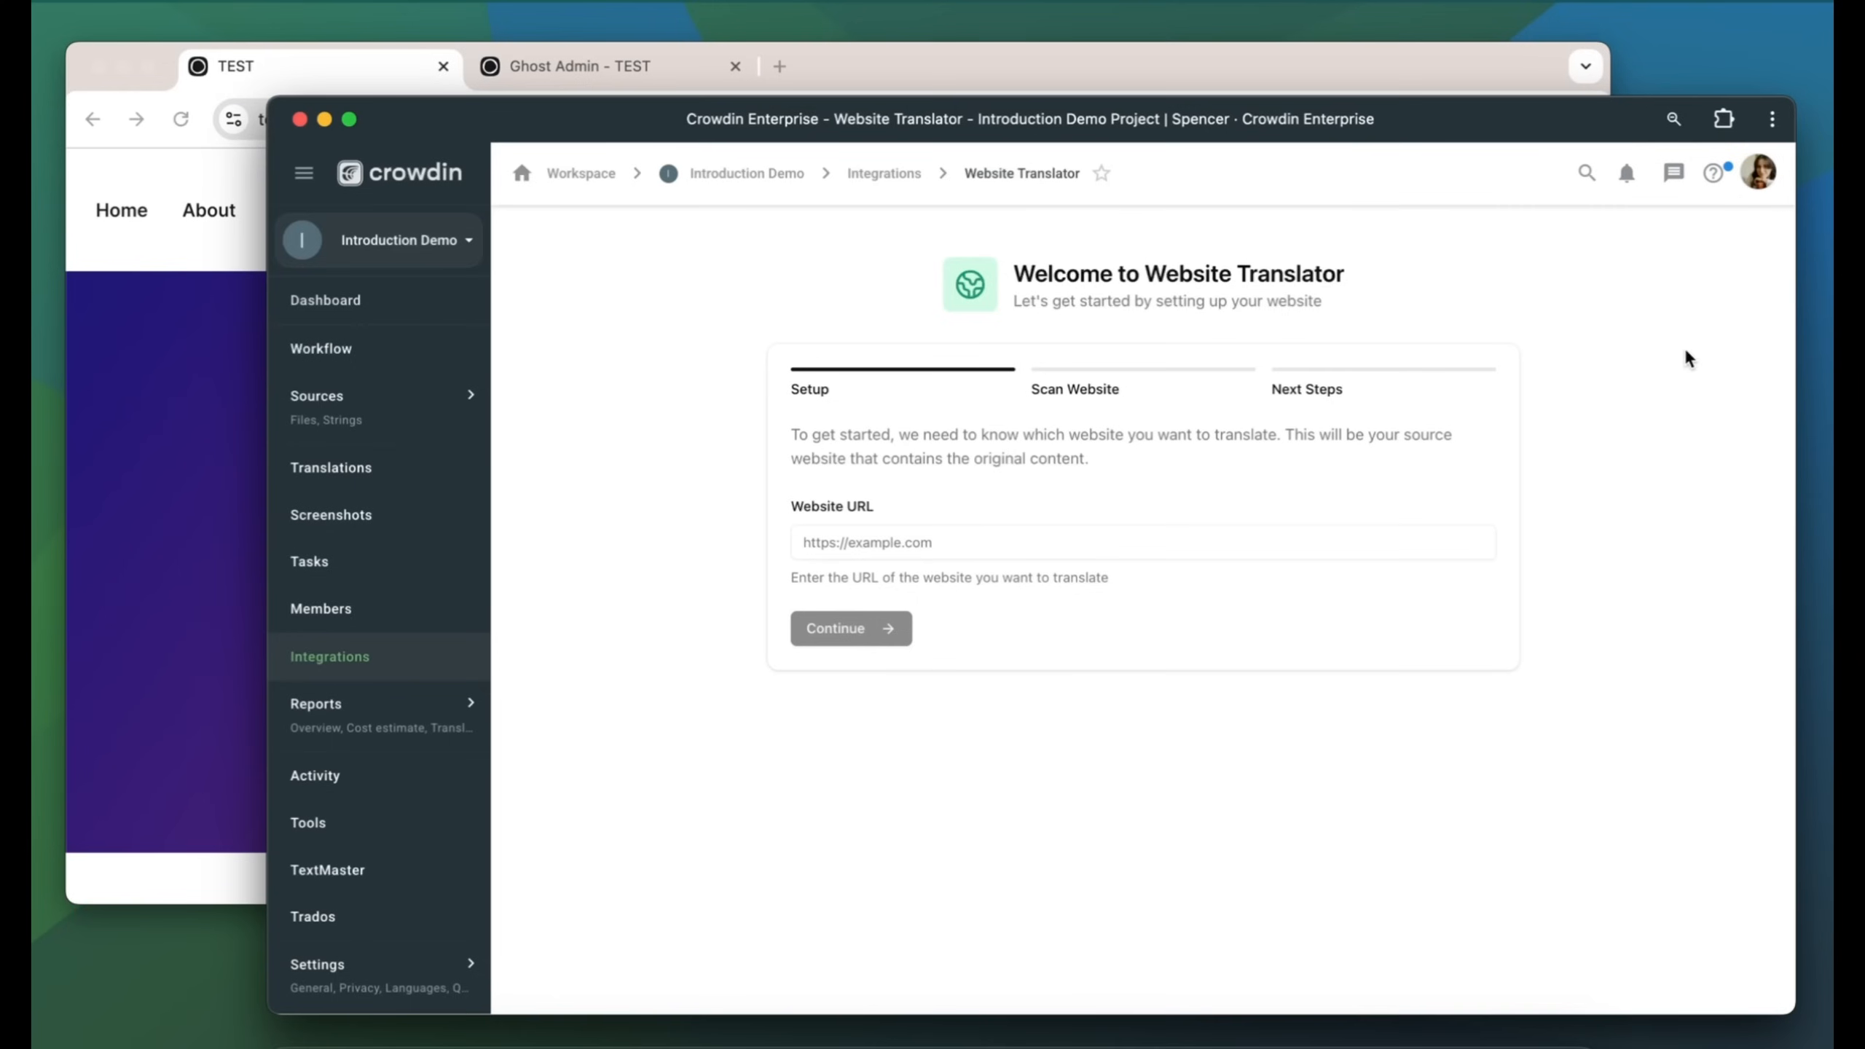
left_click(995, 534)
key("super+v")
left_click(883, 629)
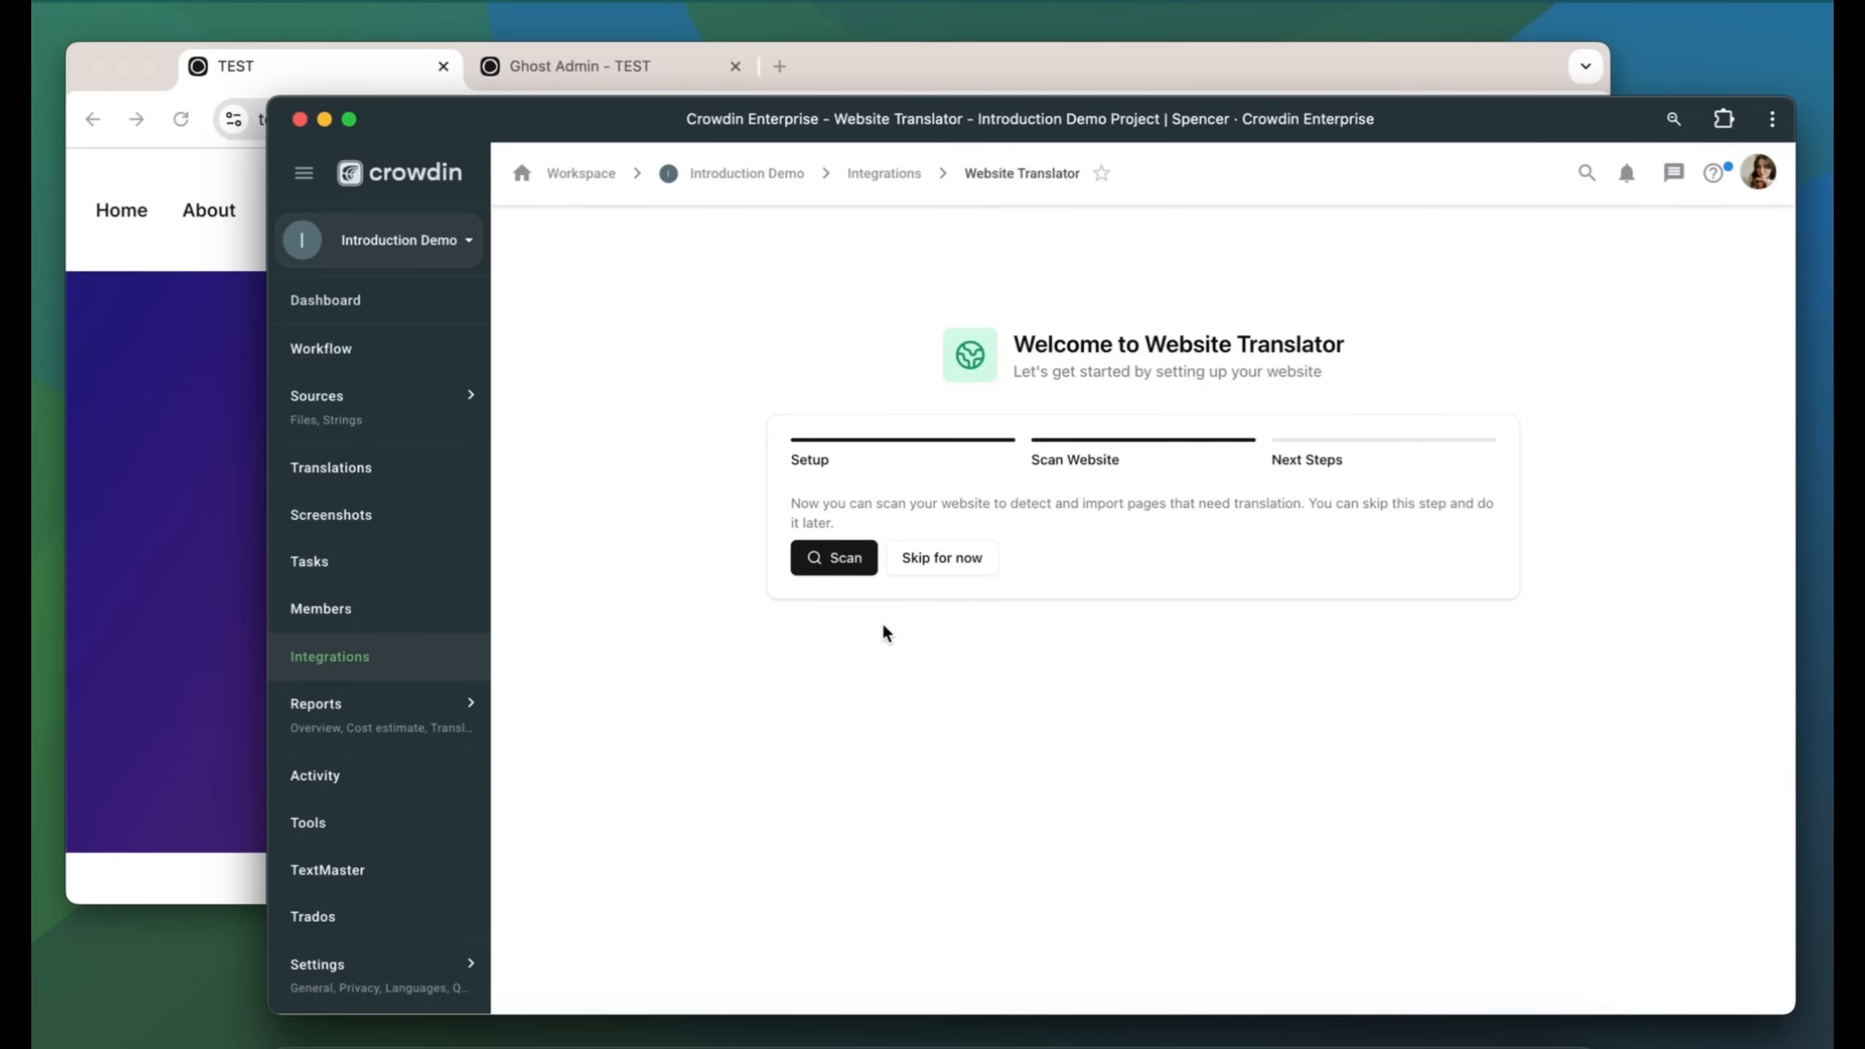
left_click(929, 561)
left_click(841, 648)
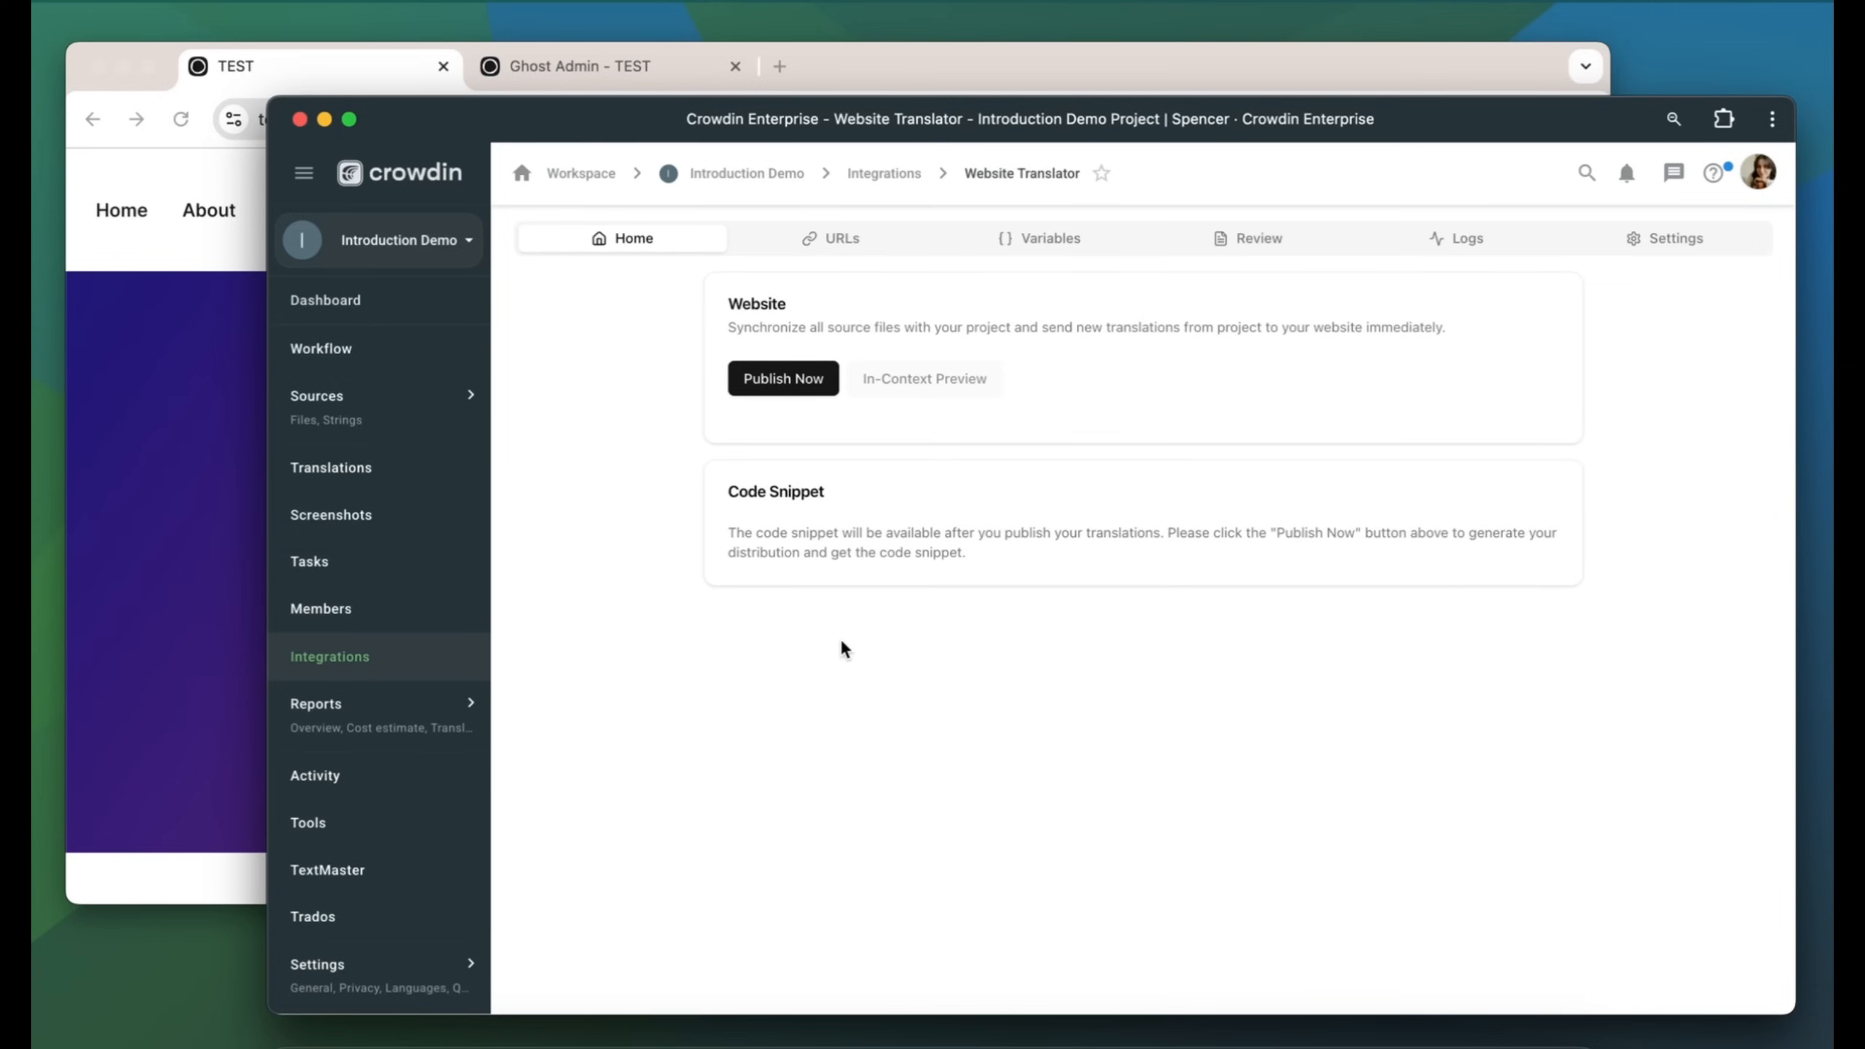
Try the Client side application mode and its Instant Translations options in the Website Translator settings, and restore Server side mode.
left_click(1662, 239)
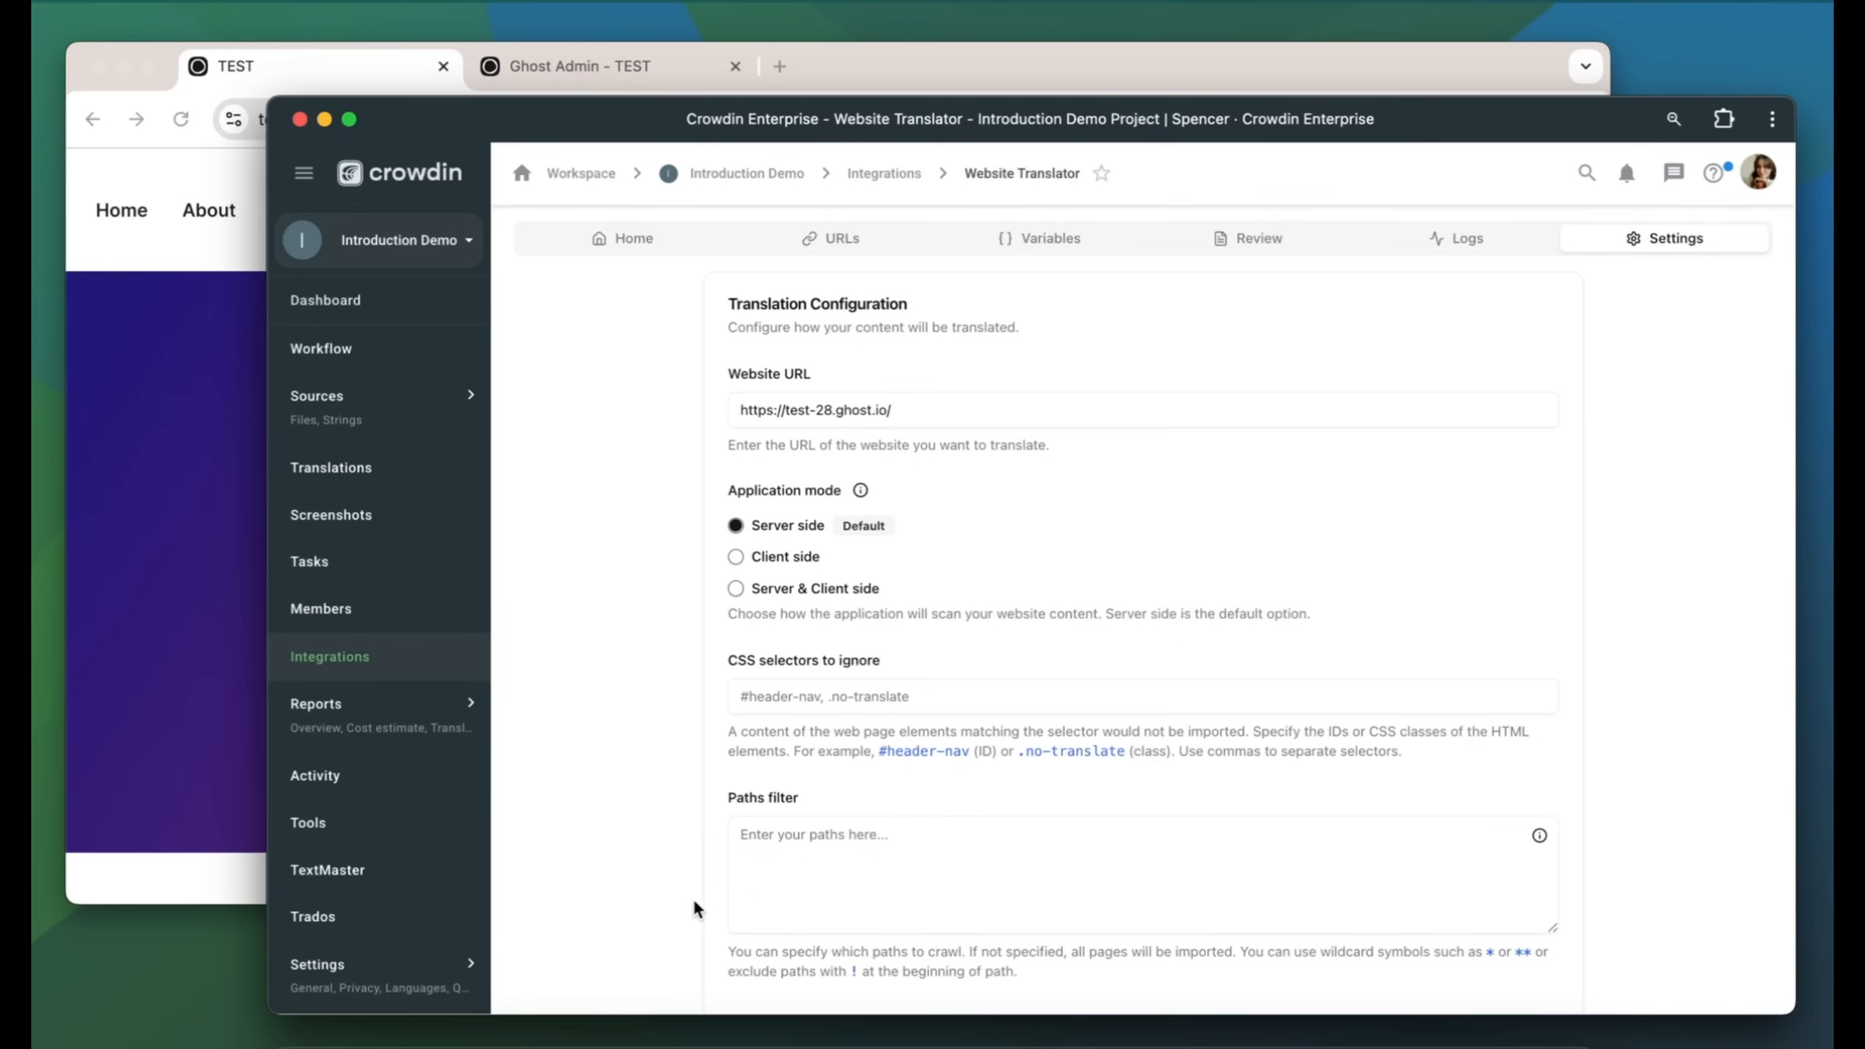
scroll(693, 901, "down", 5)
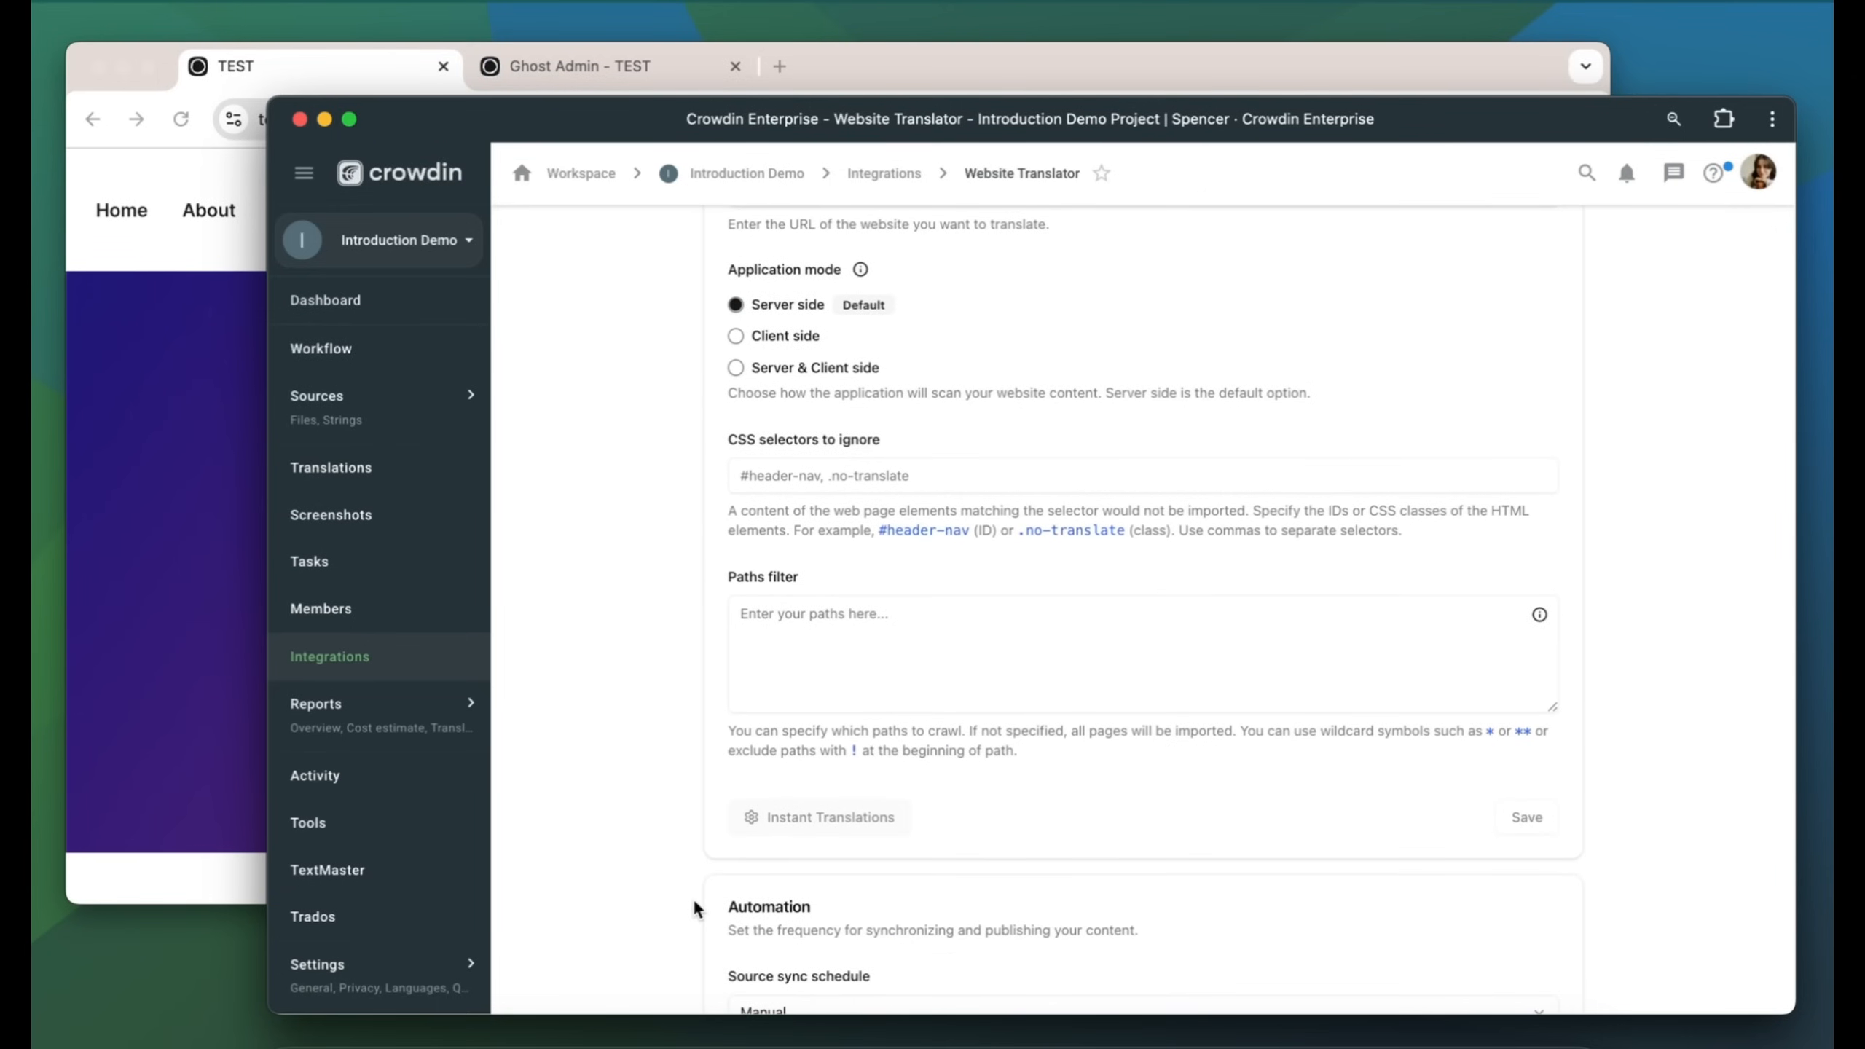
left_click(735, 337)
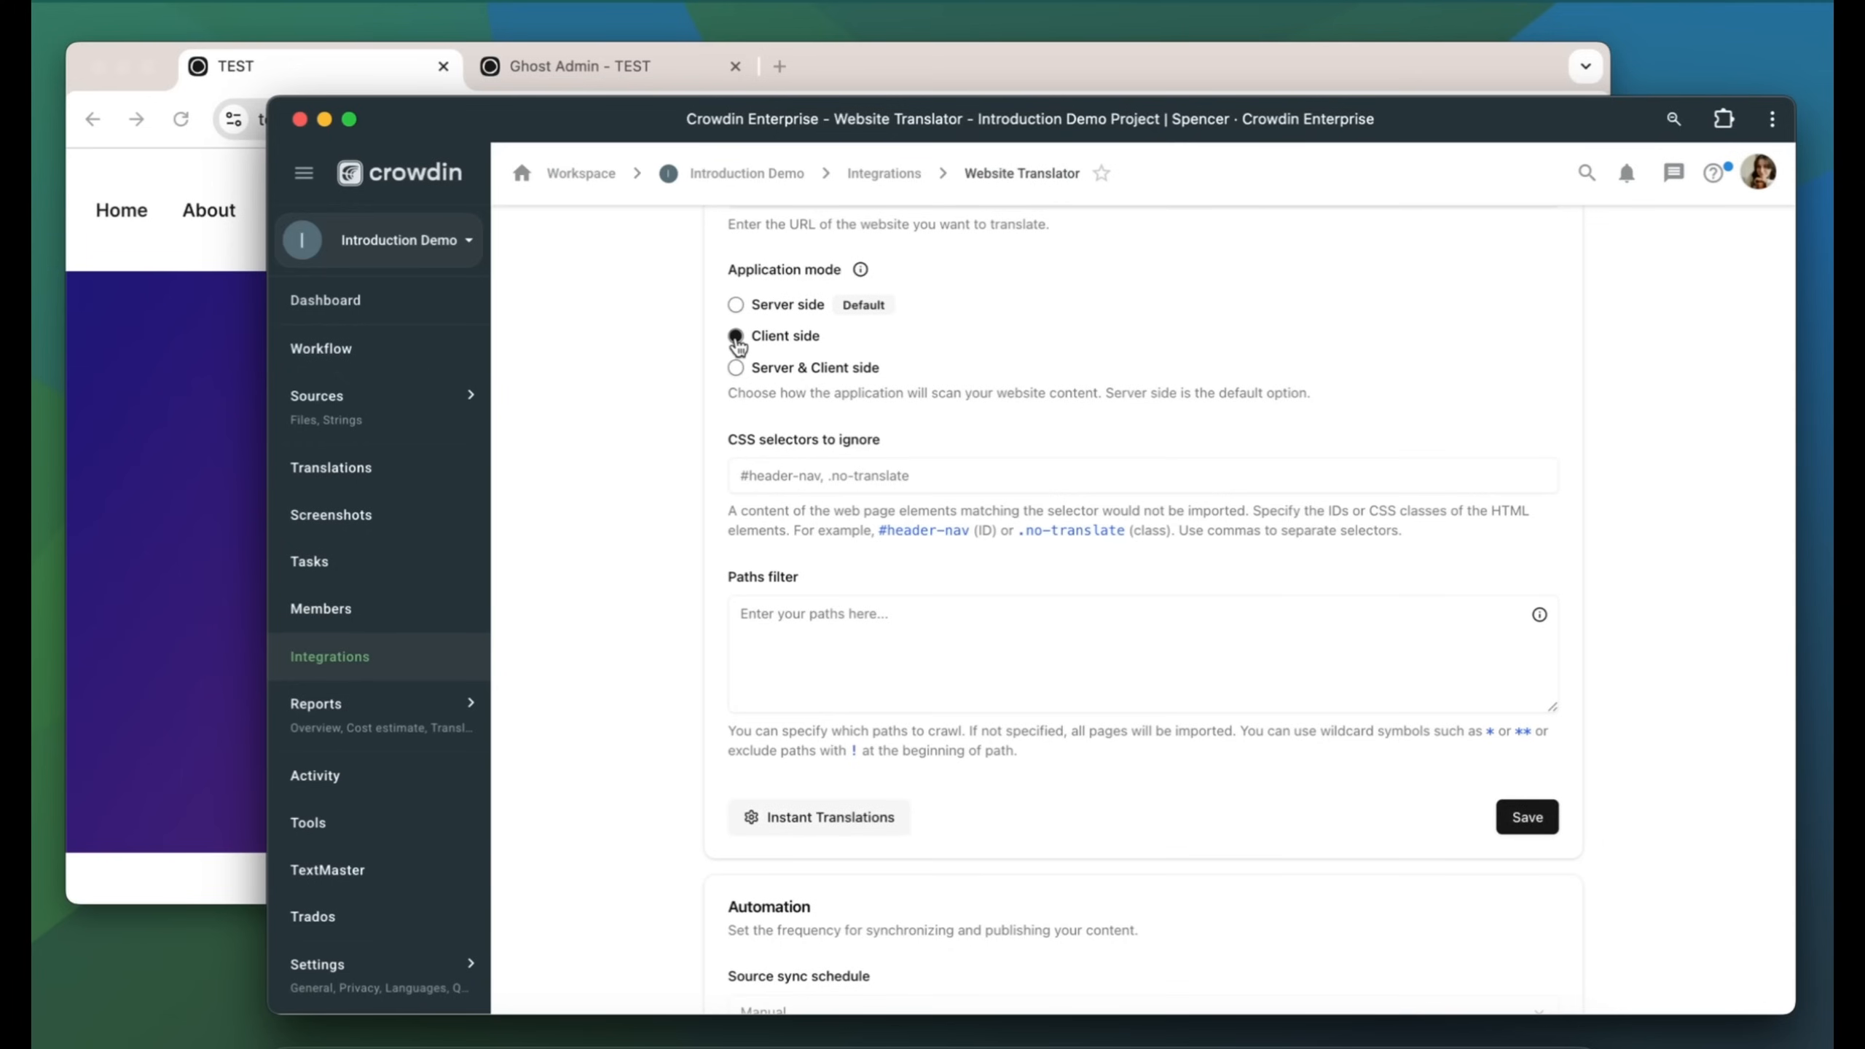
scroll(738, 345, "down", 5)
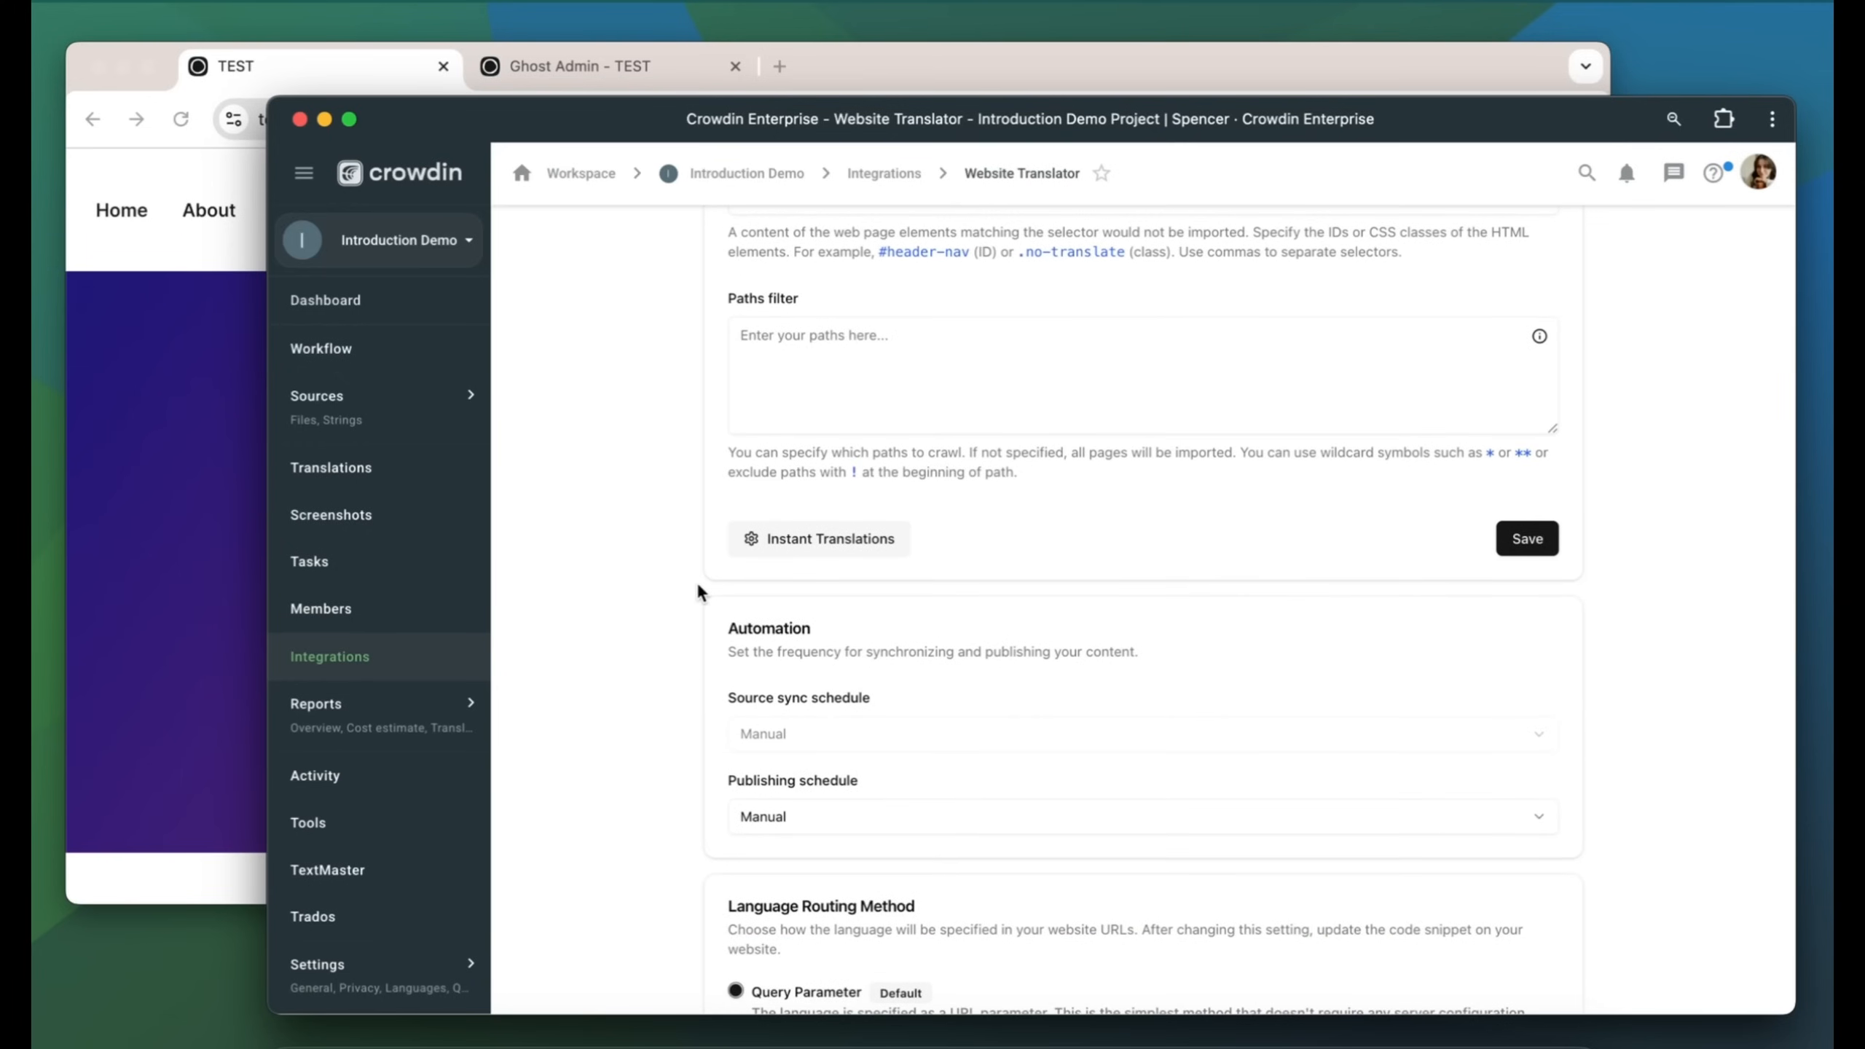
left_click(778, 601)
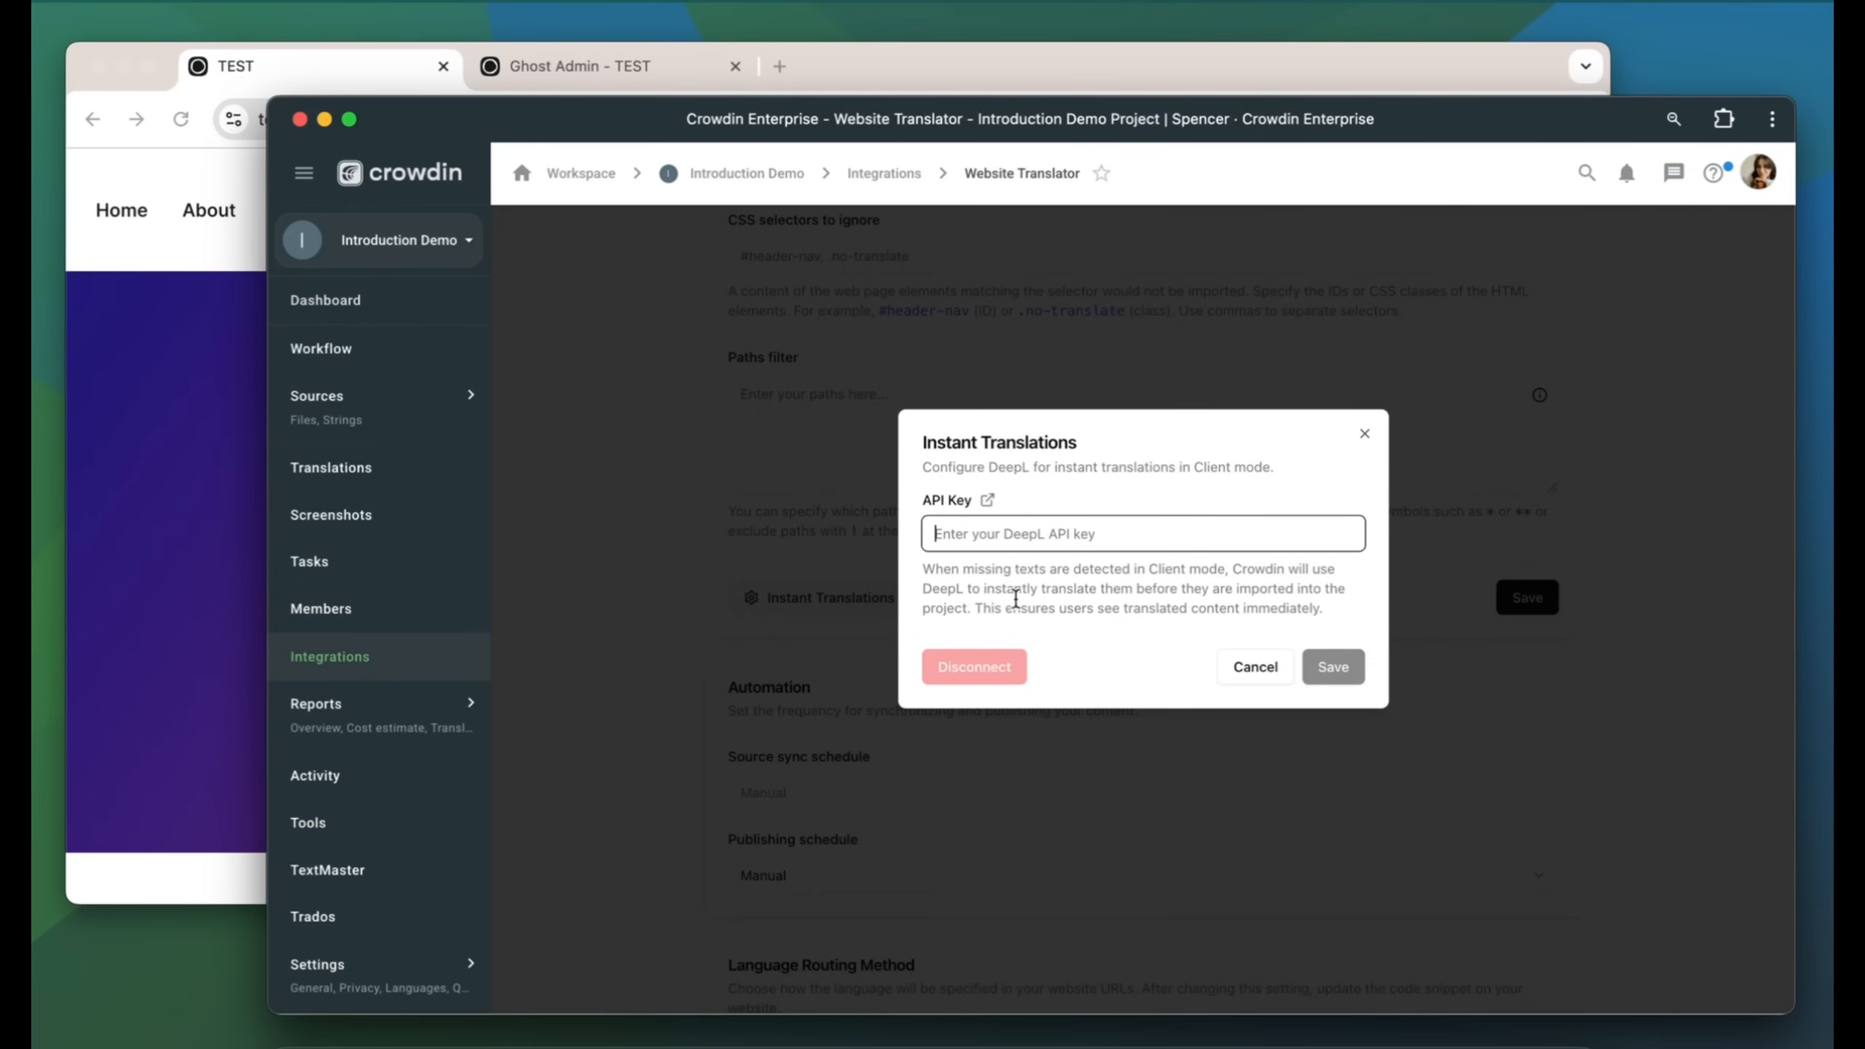
left_click(1256, 666)
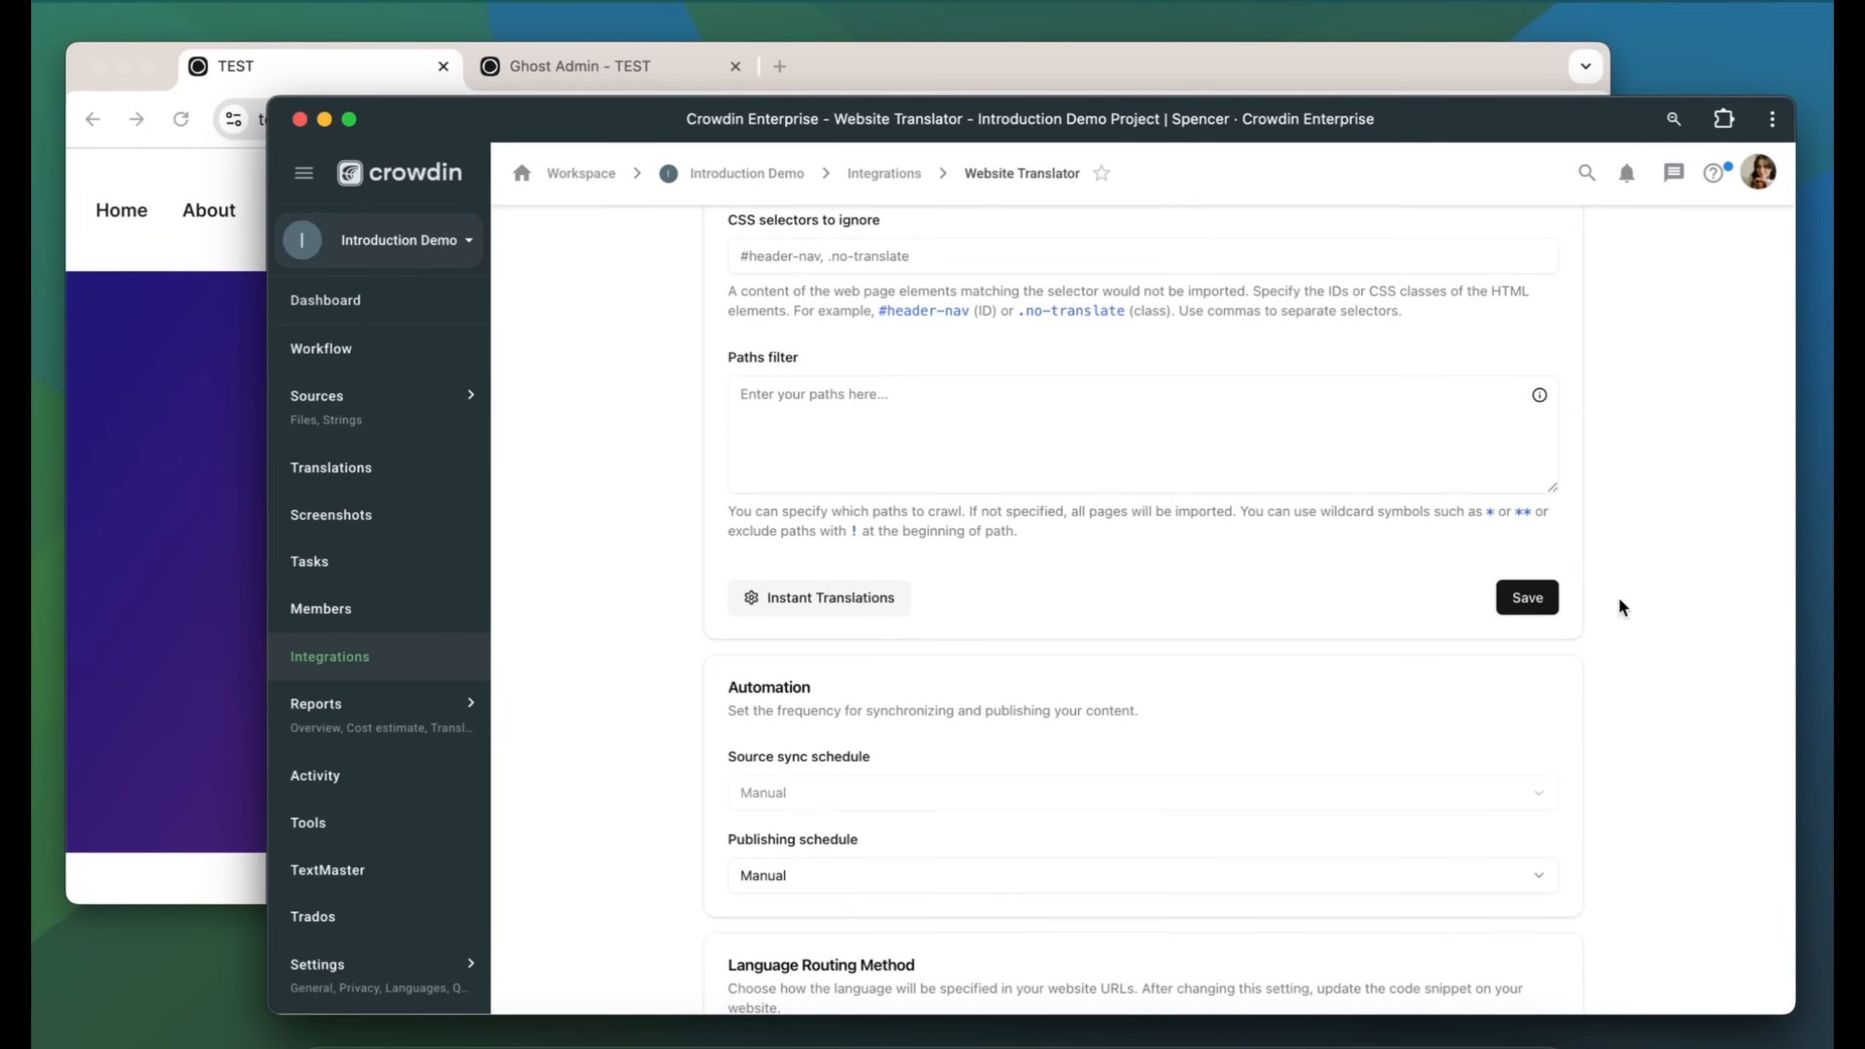
scroll(1601, 587, "up", 5)
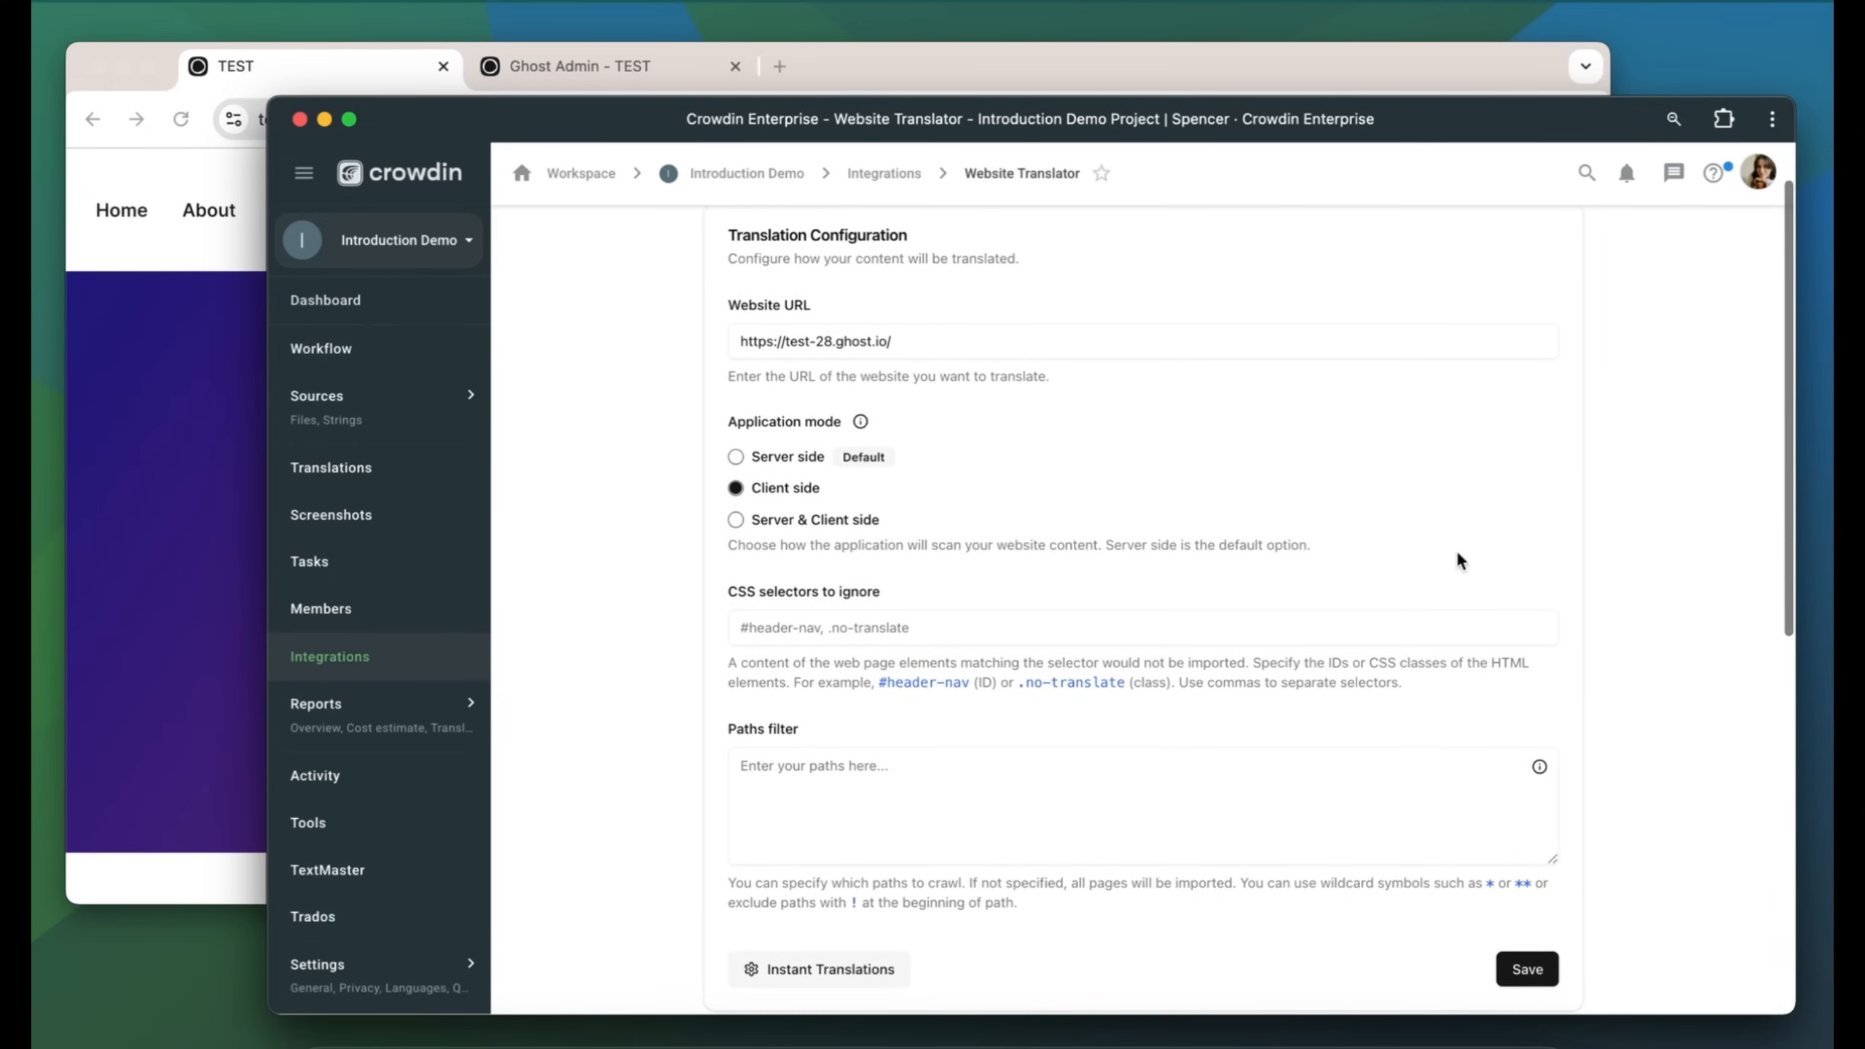
left_click(734, 456)
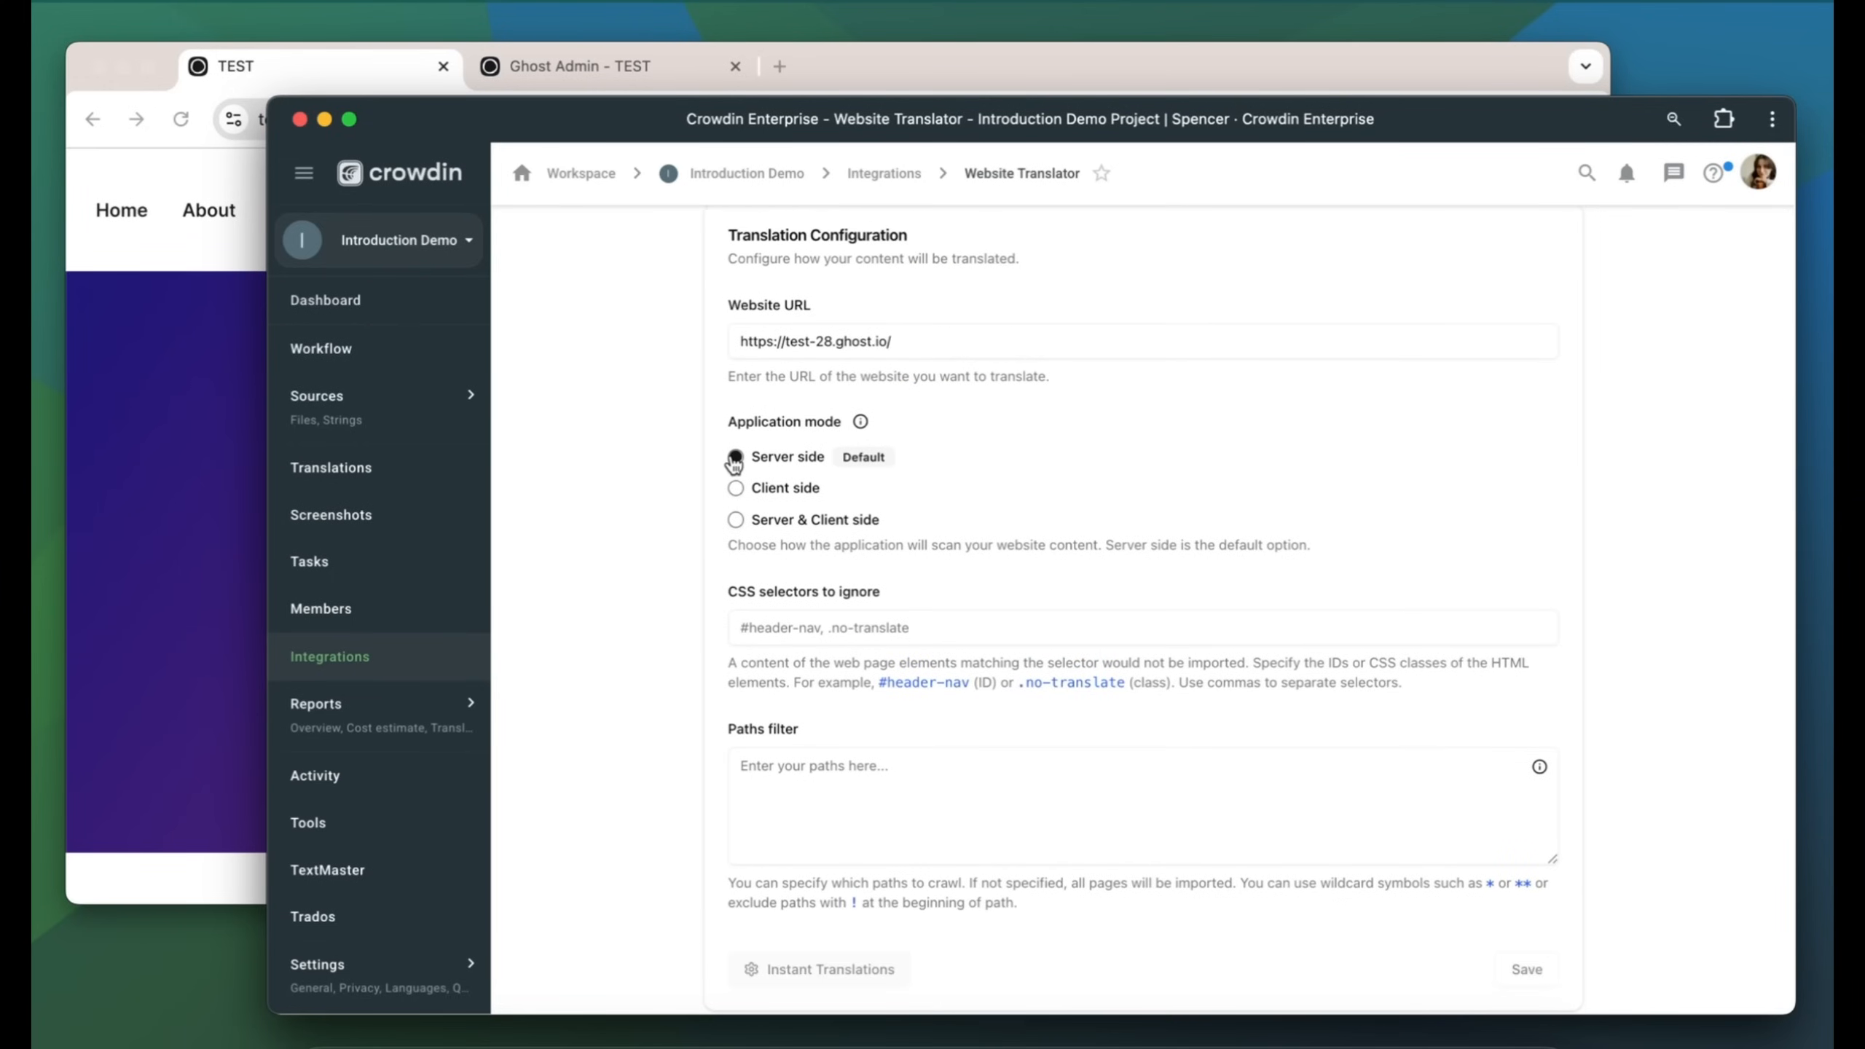
Examine the automation schedules and the language routing methods in the Website Translator settings.
scroll(734, 463, "down", 7)
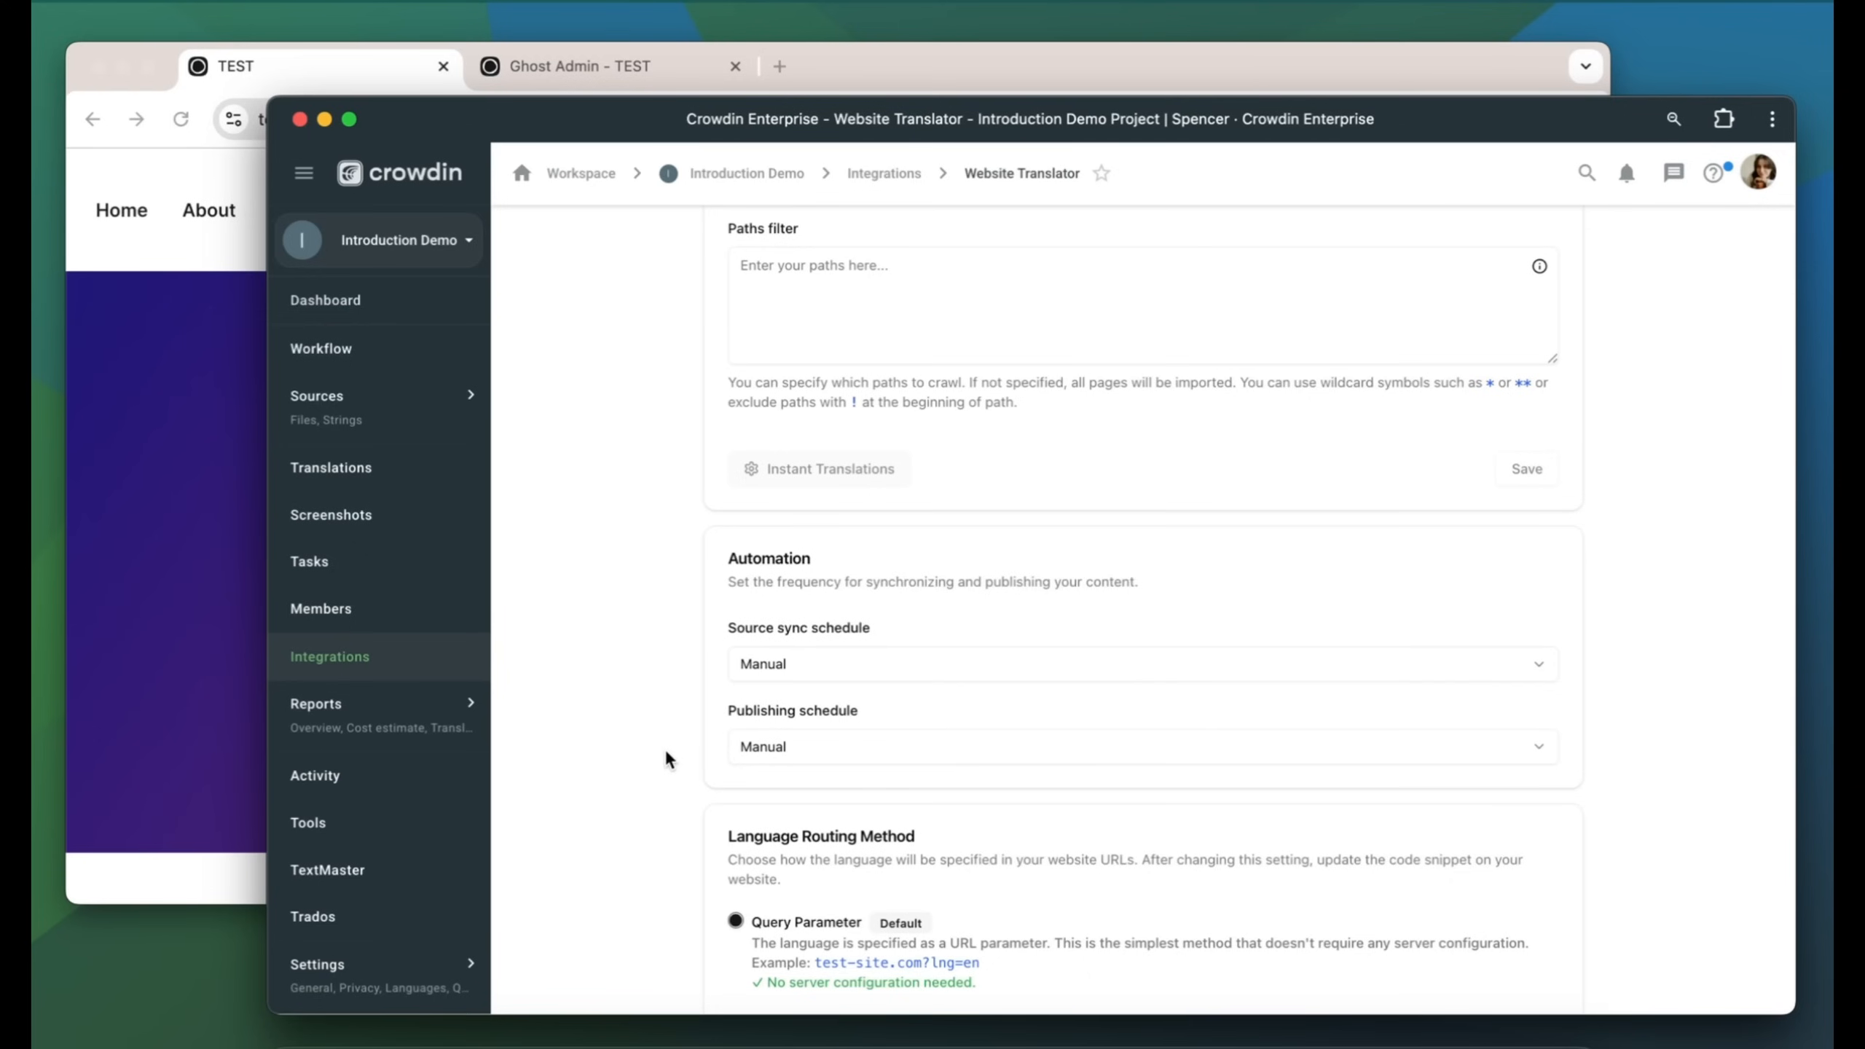
scroll(665, 749, "down", 3)
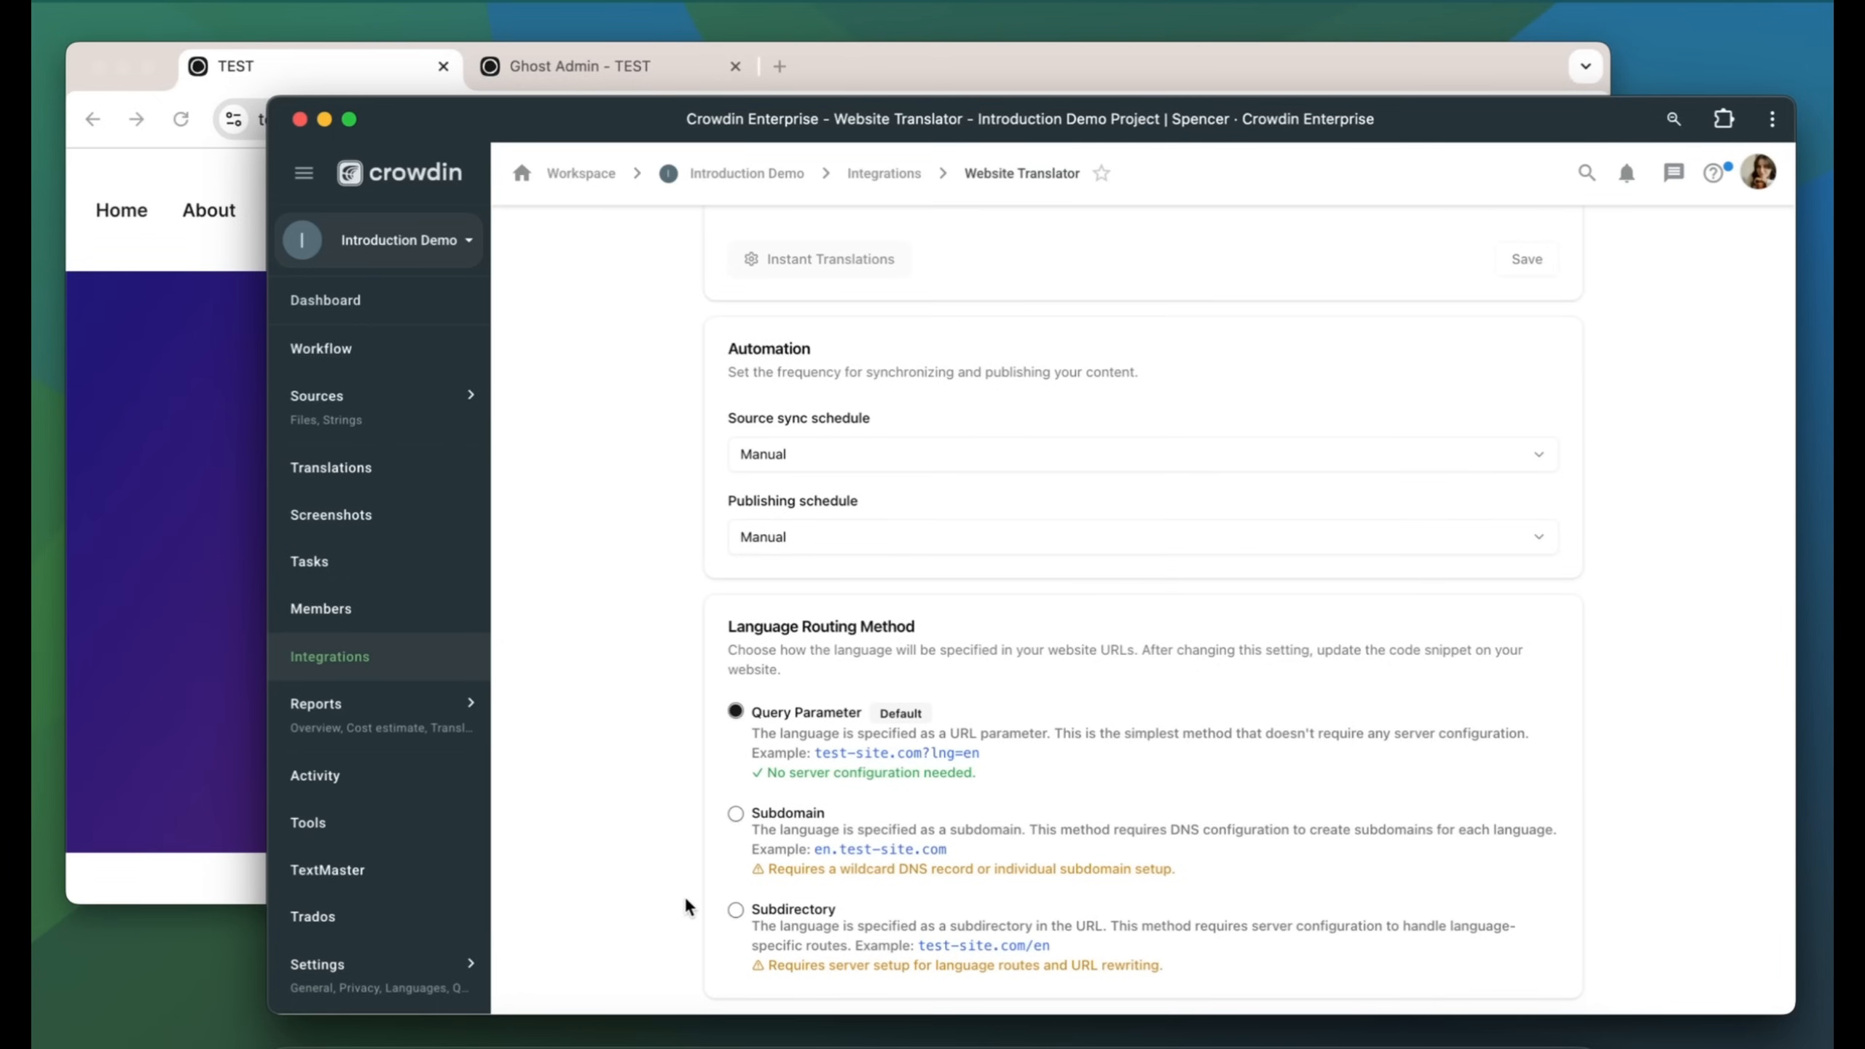
scroll(1155, 665, "up", 10)
Scan the website for URLs and import all detected paths into the project.
left_click(843, 240)
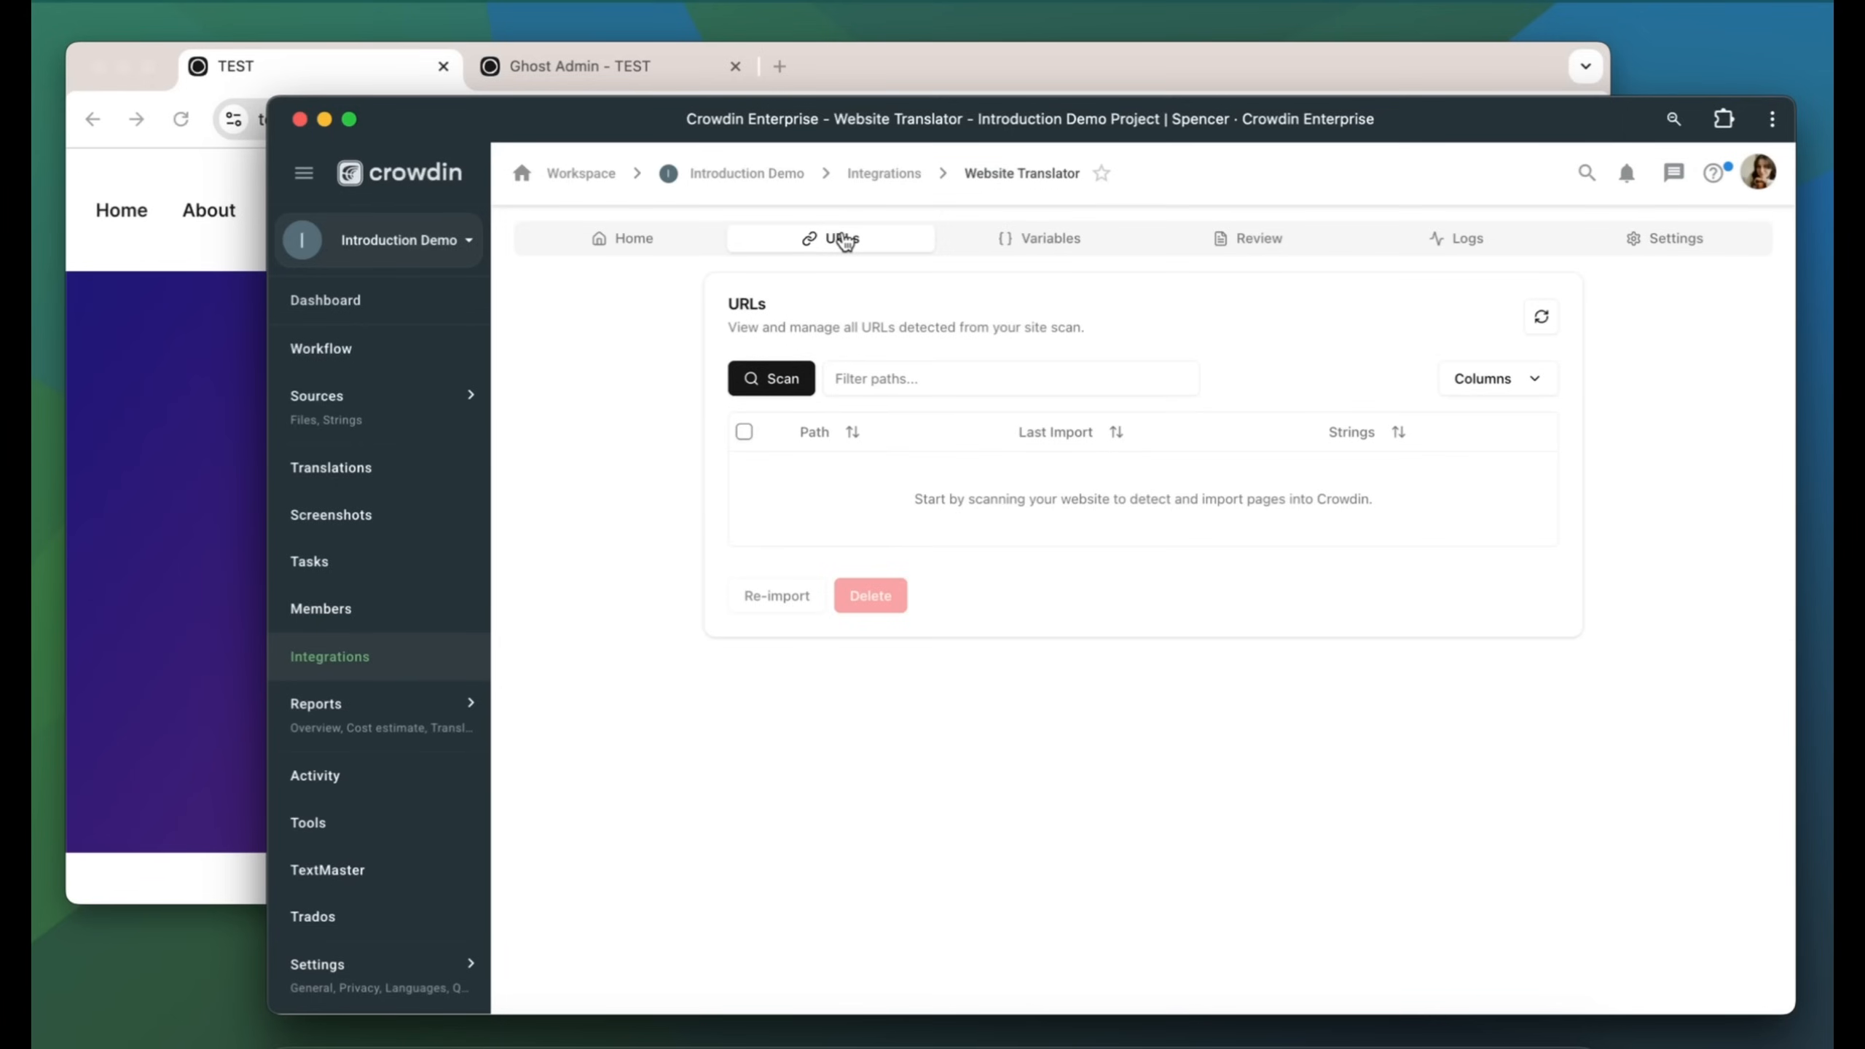
left_click(783, 386)
left_click(932, 771)
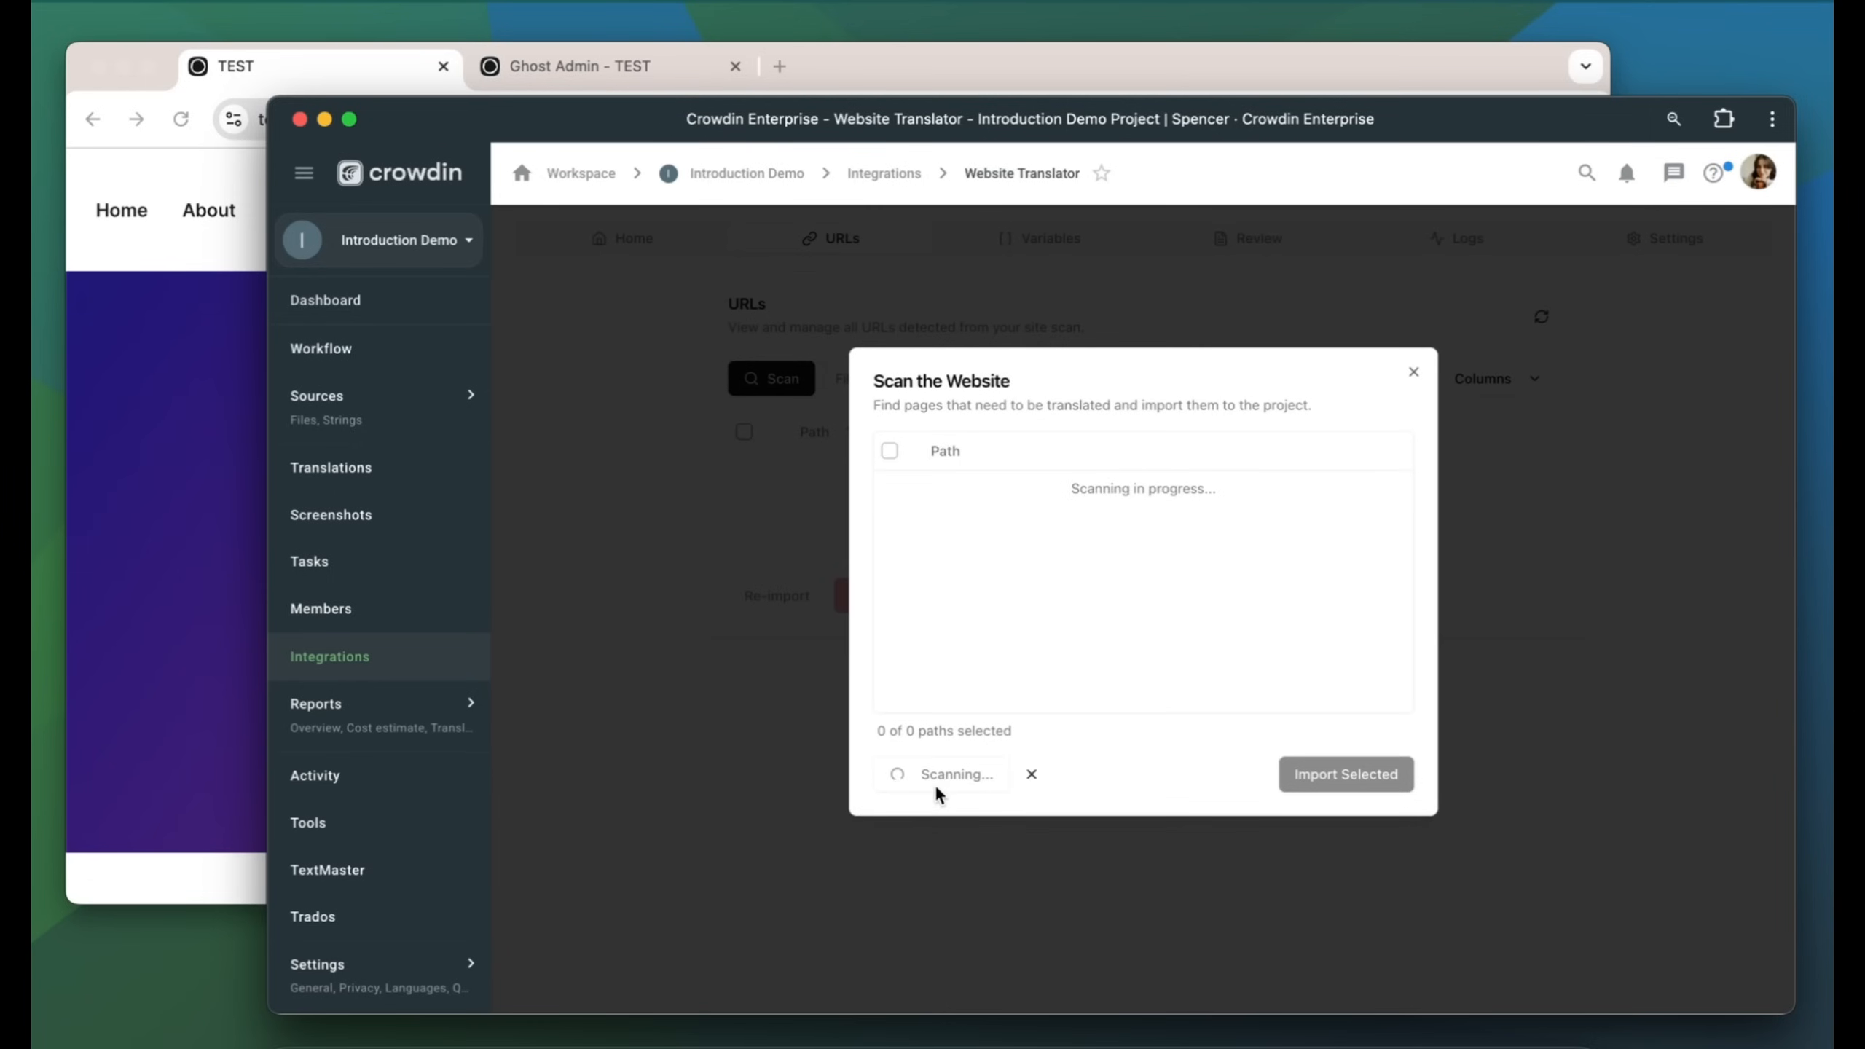
left_click(890, 450)
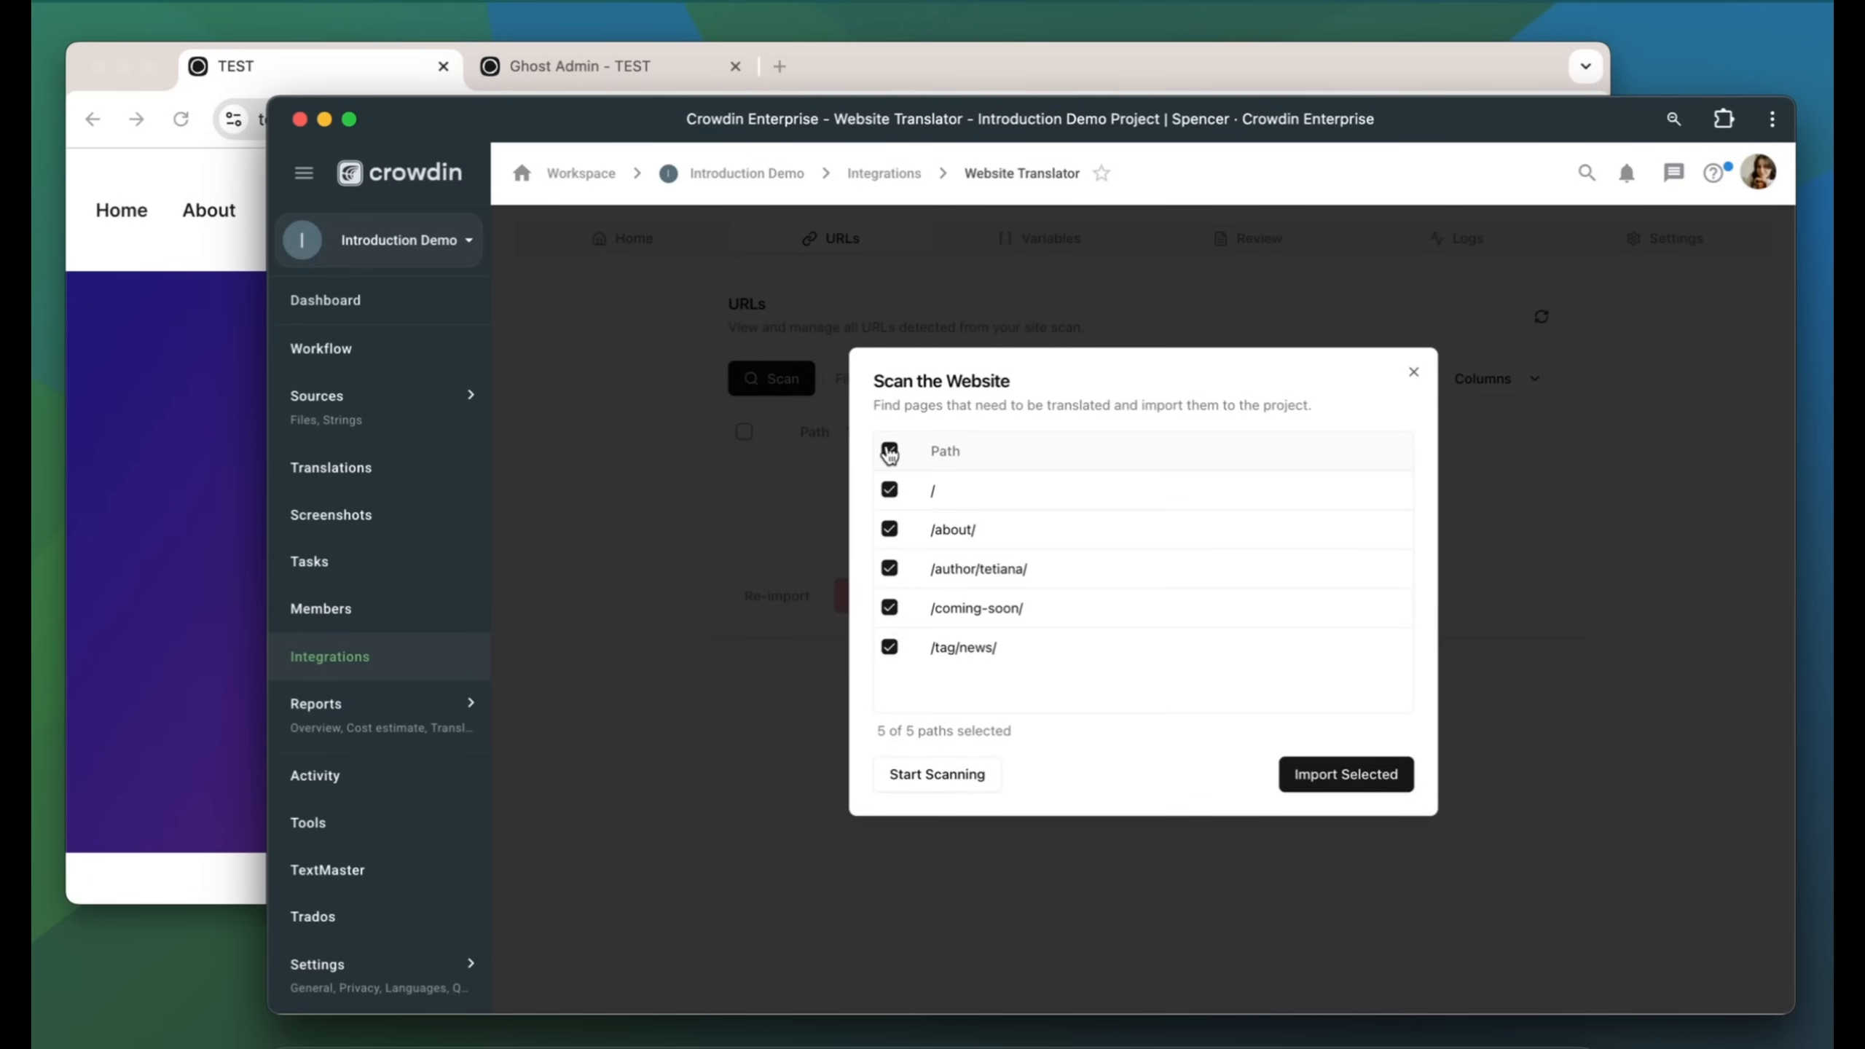
left_click(1348, 775)
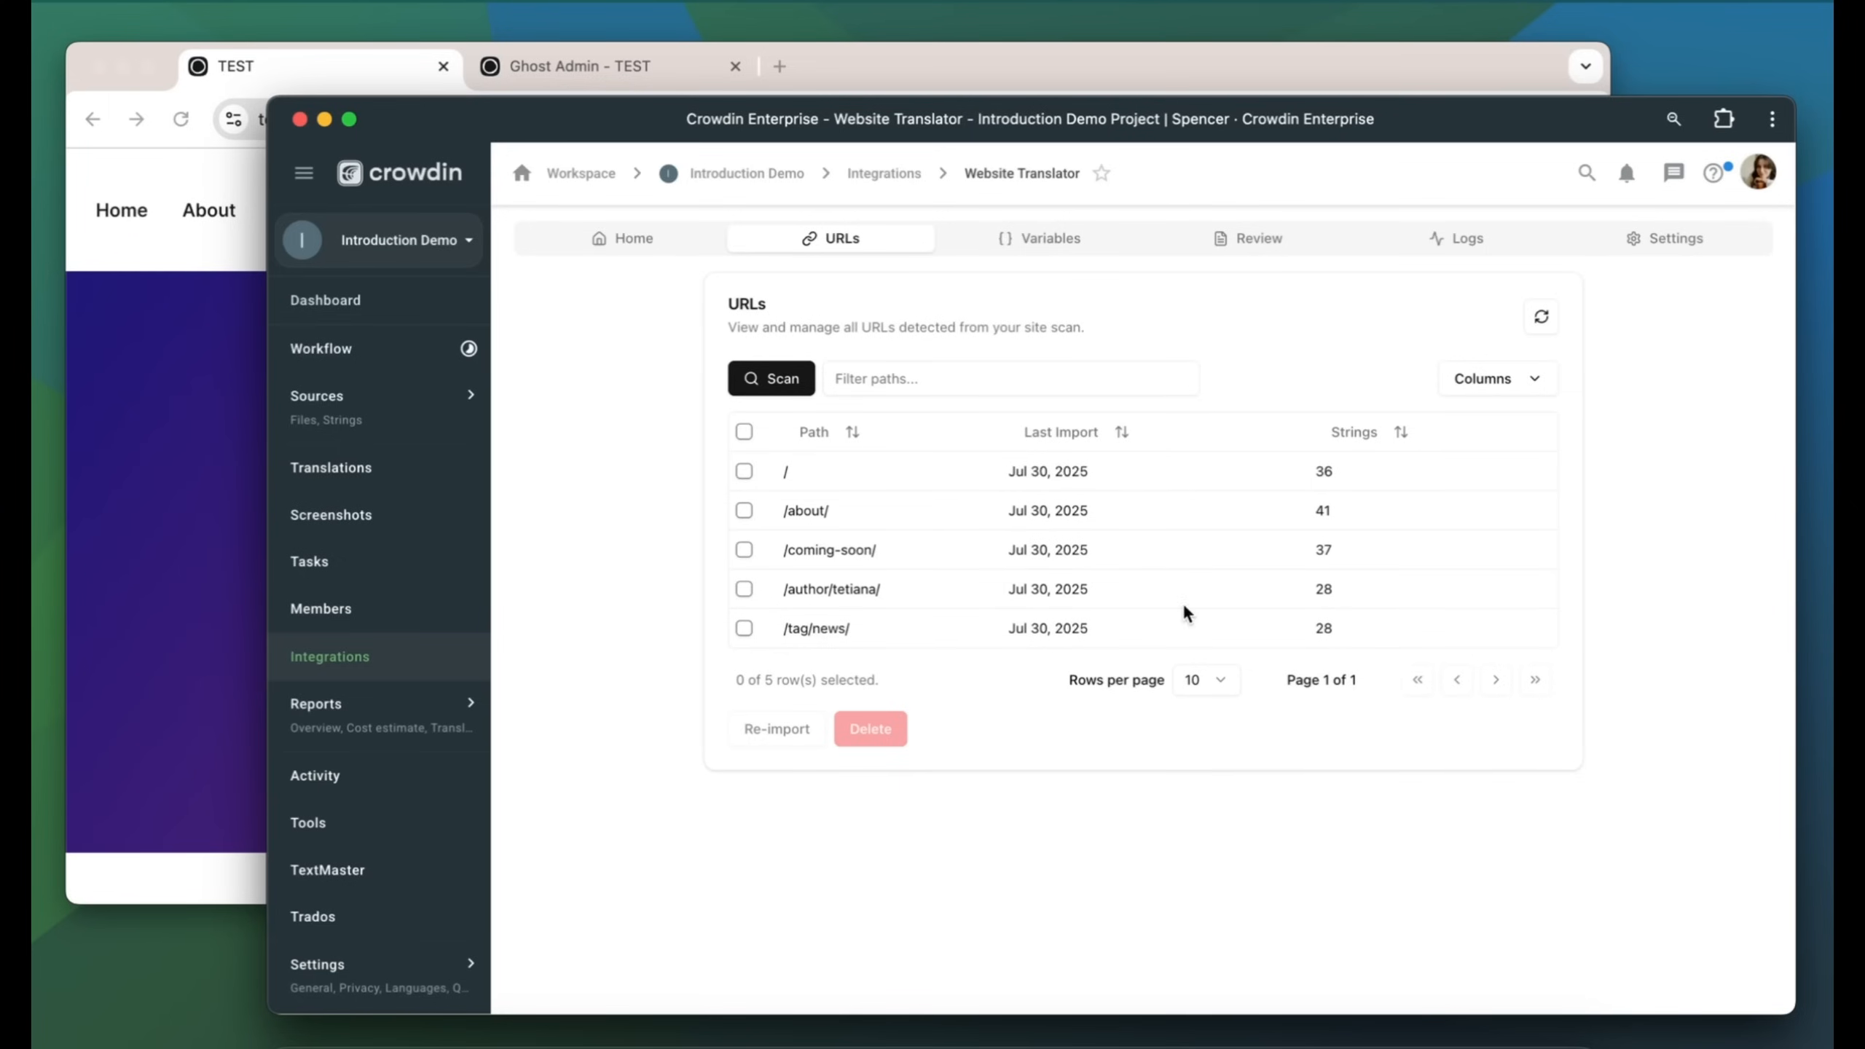
Publish the website translations and copy the generated JavaScript code snippet.
left_click(645, 240)
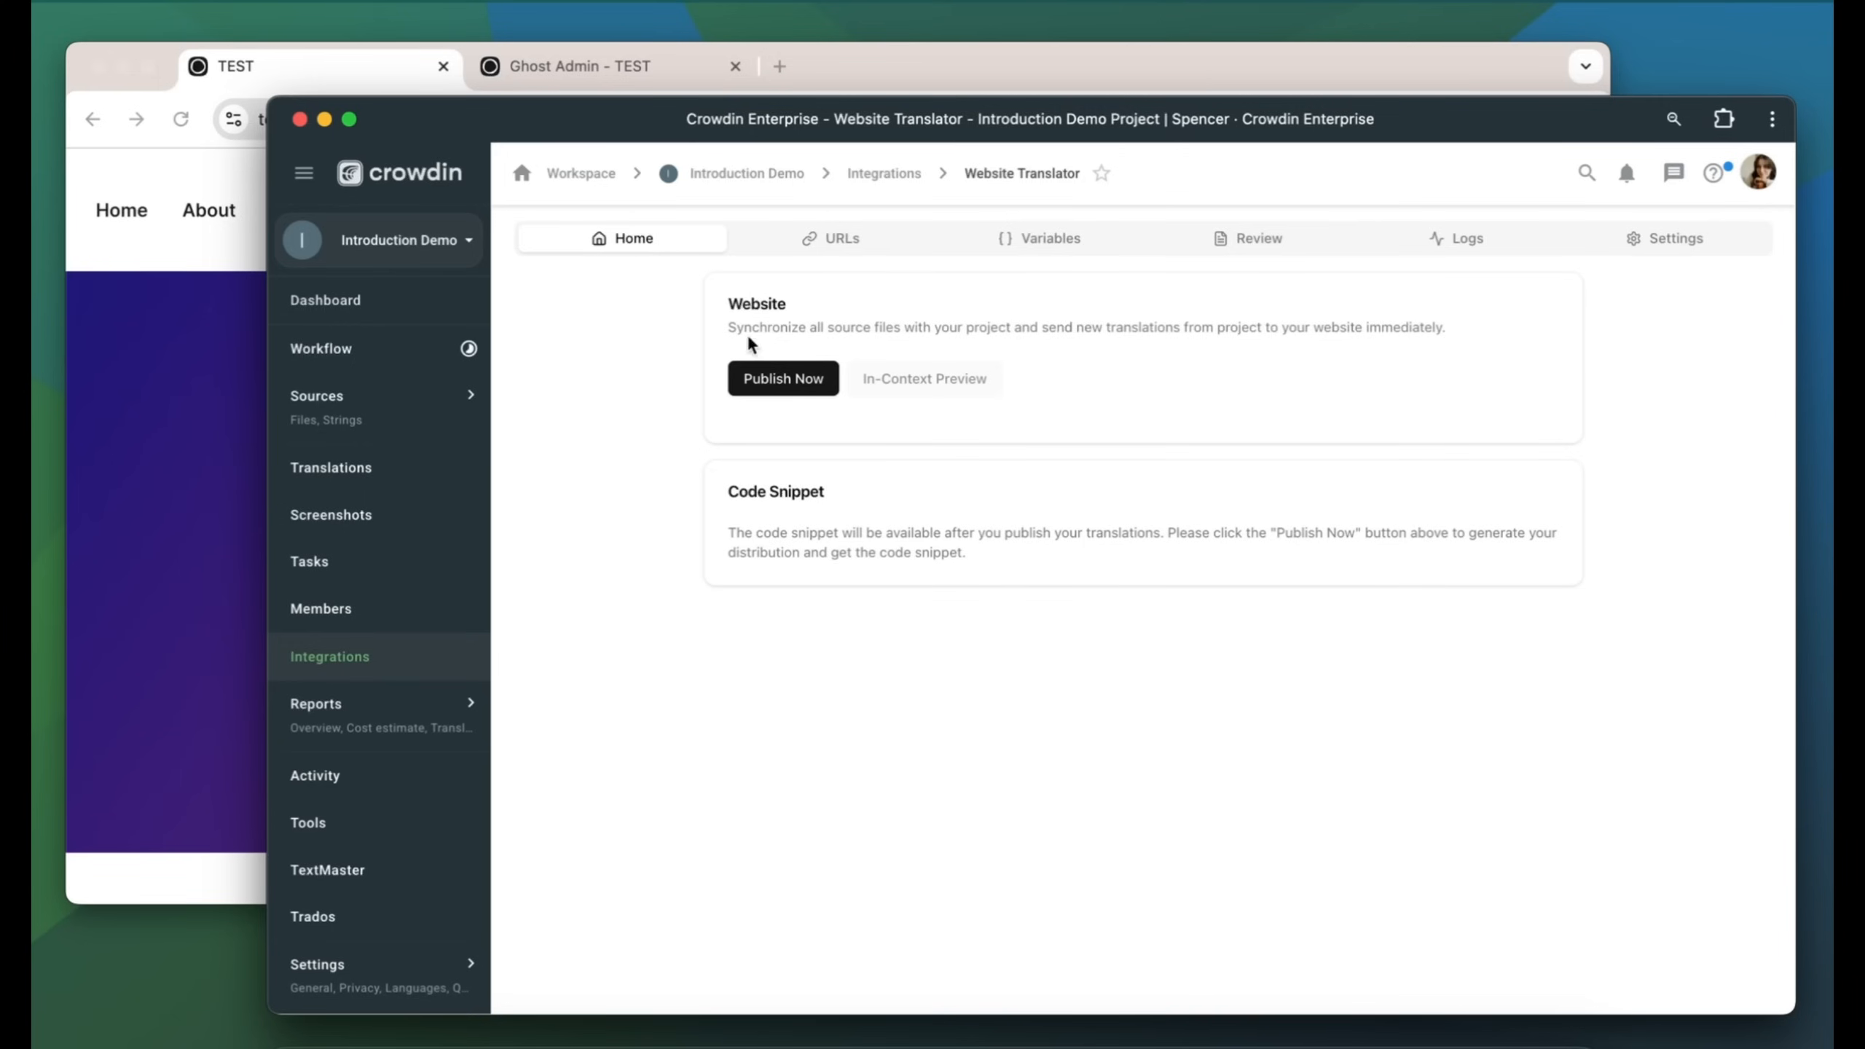
left_click(770, 377)
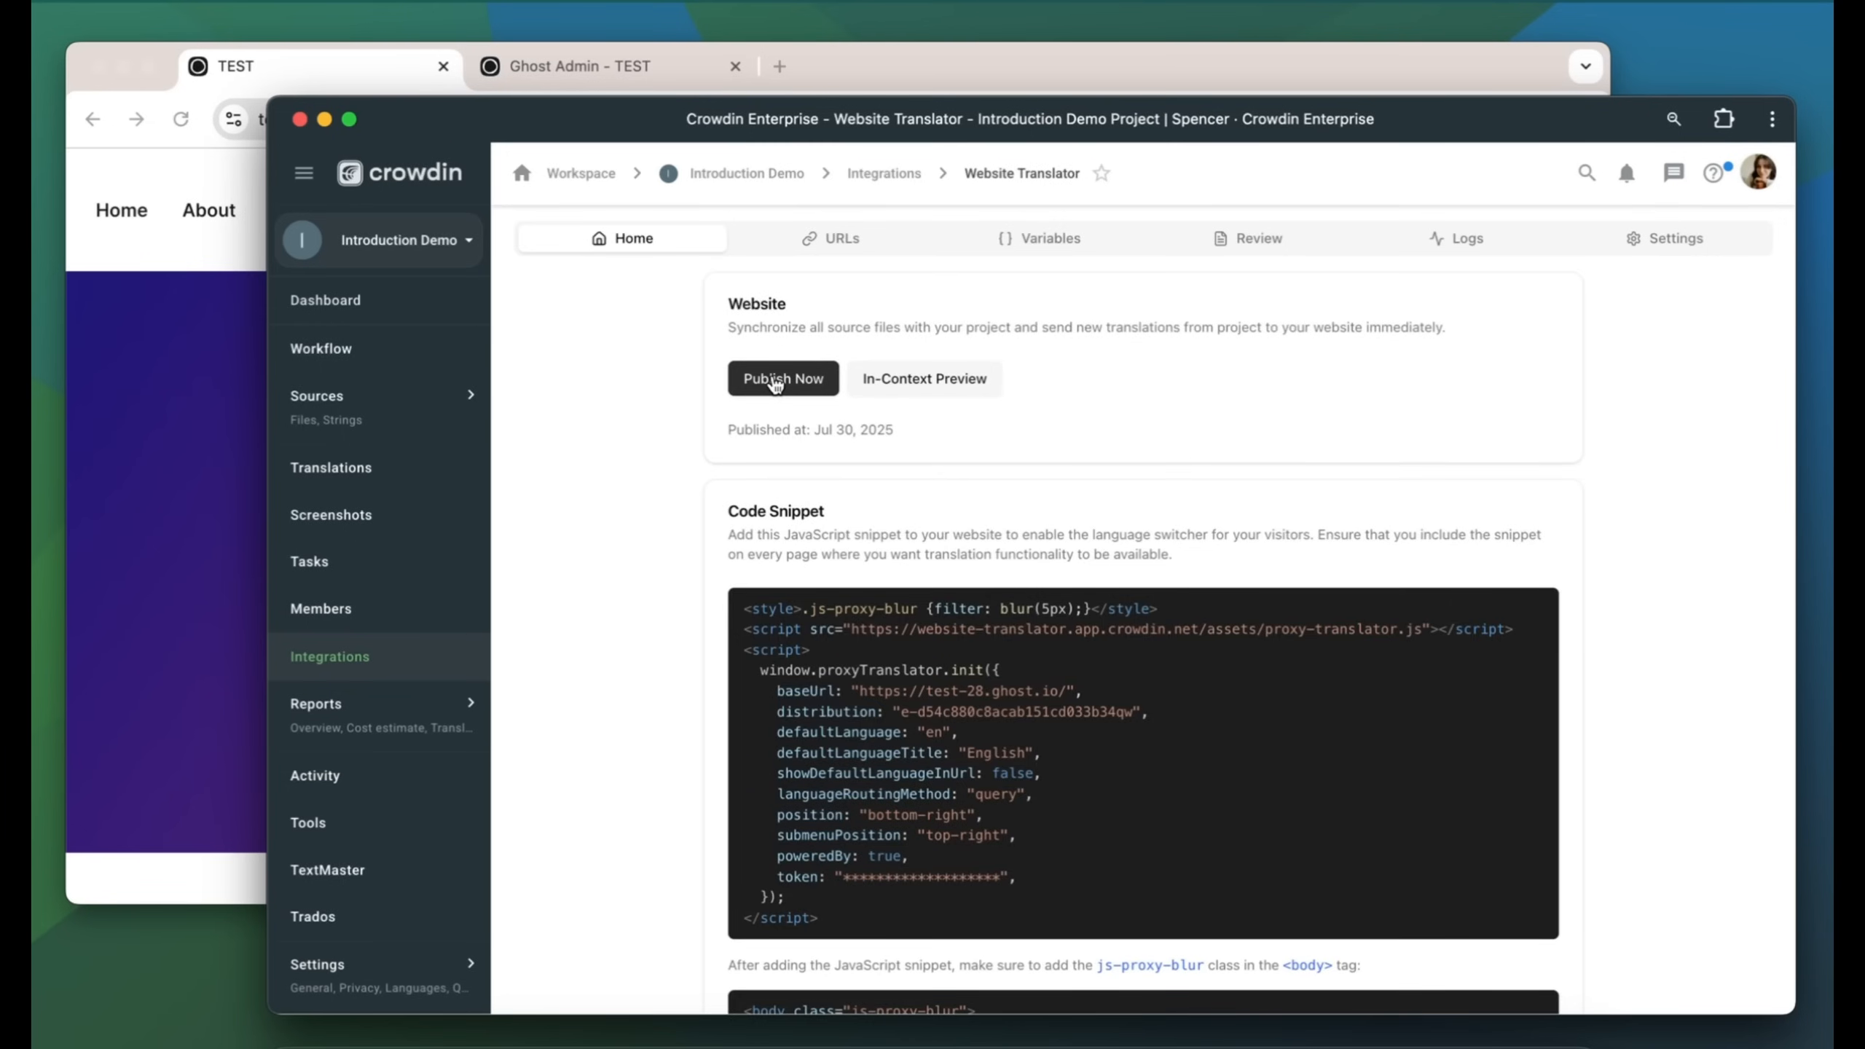
scroll(772, 381, "down", 3)
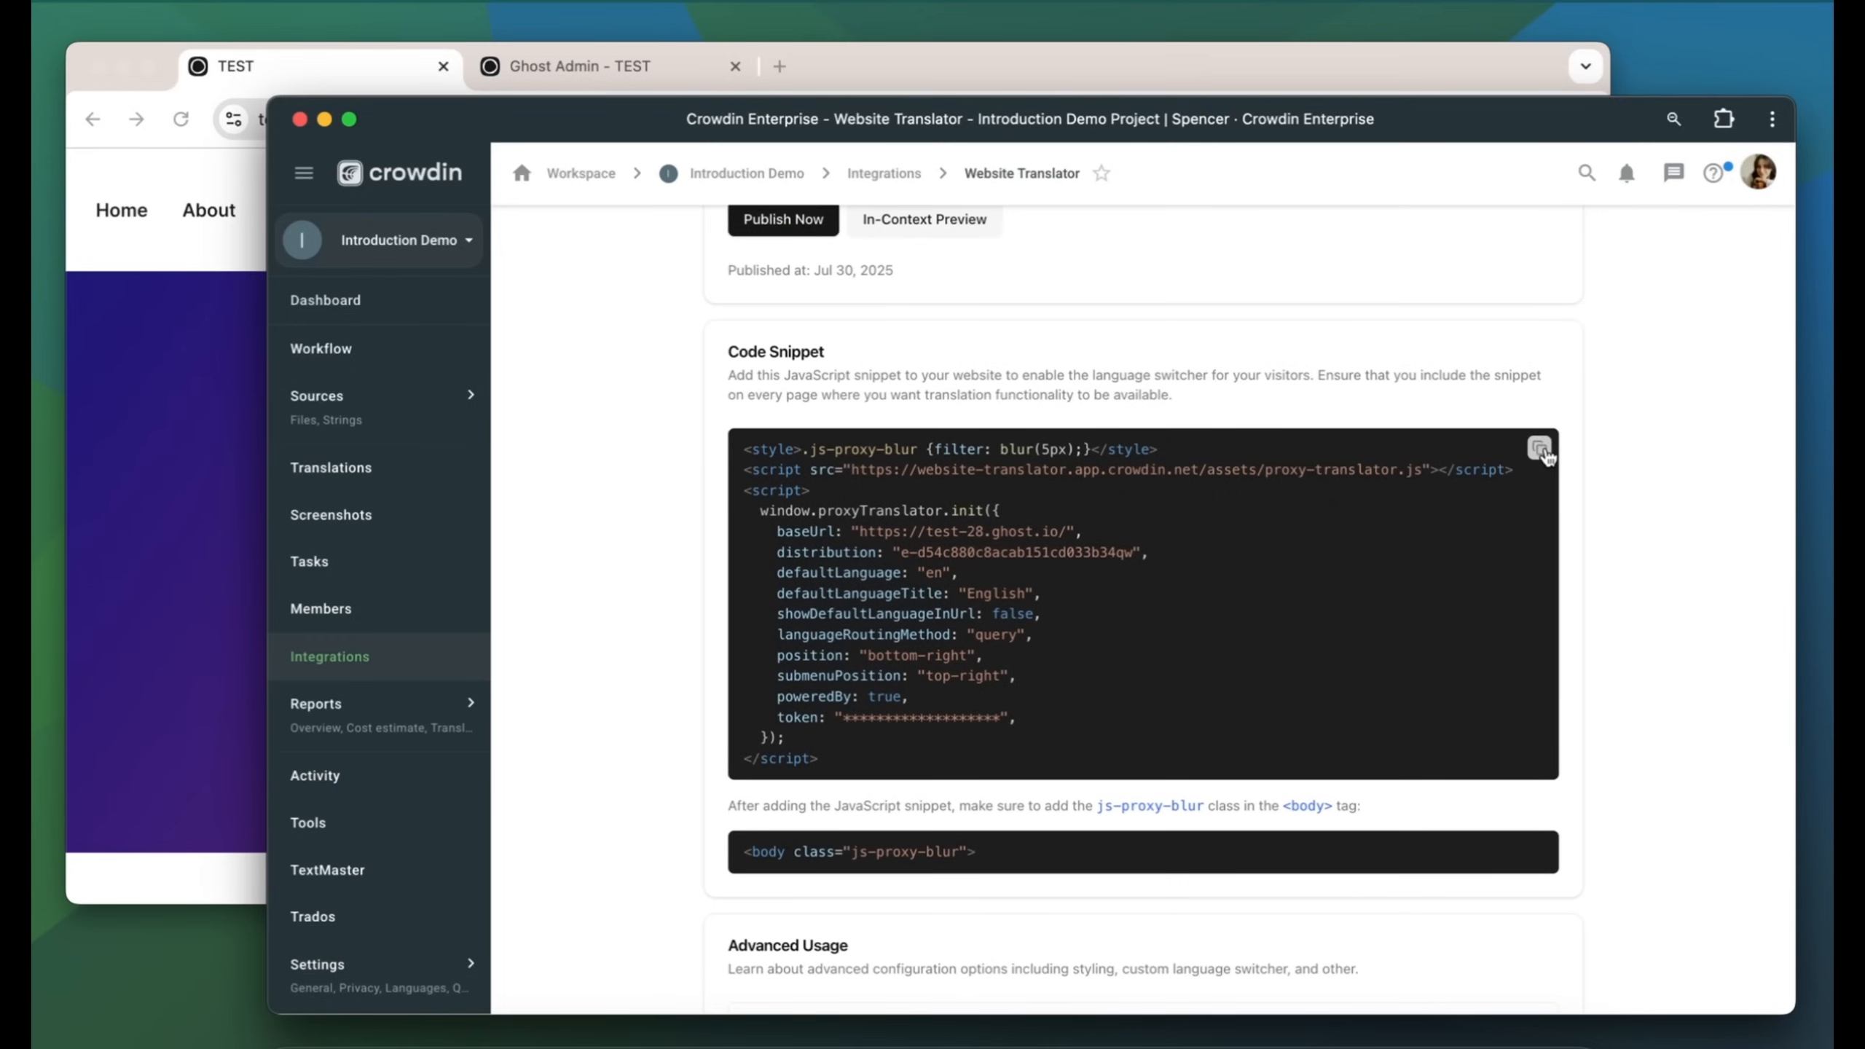
left_click(1542, 449)
Switch to Ghost Admin, paste the copied snippet with its token into the site header code injection, and save it.
left_click(647, 70)
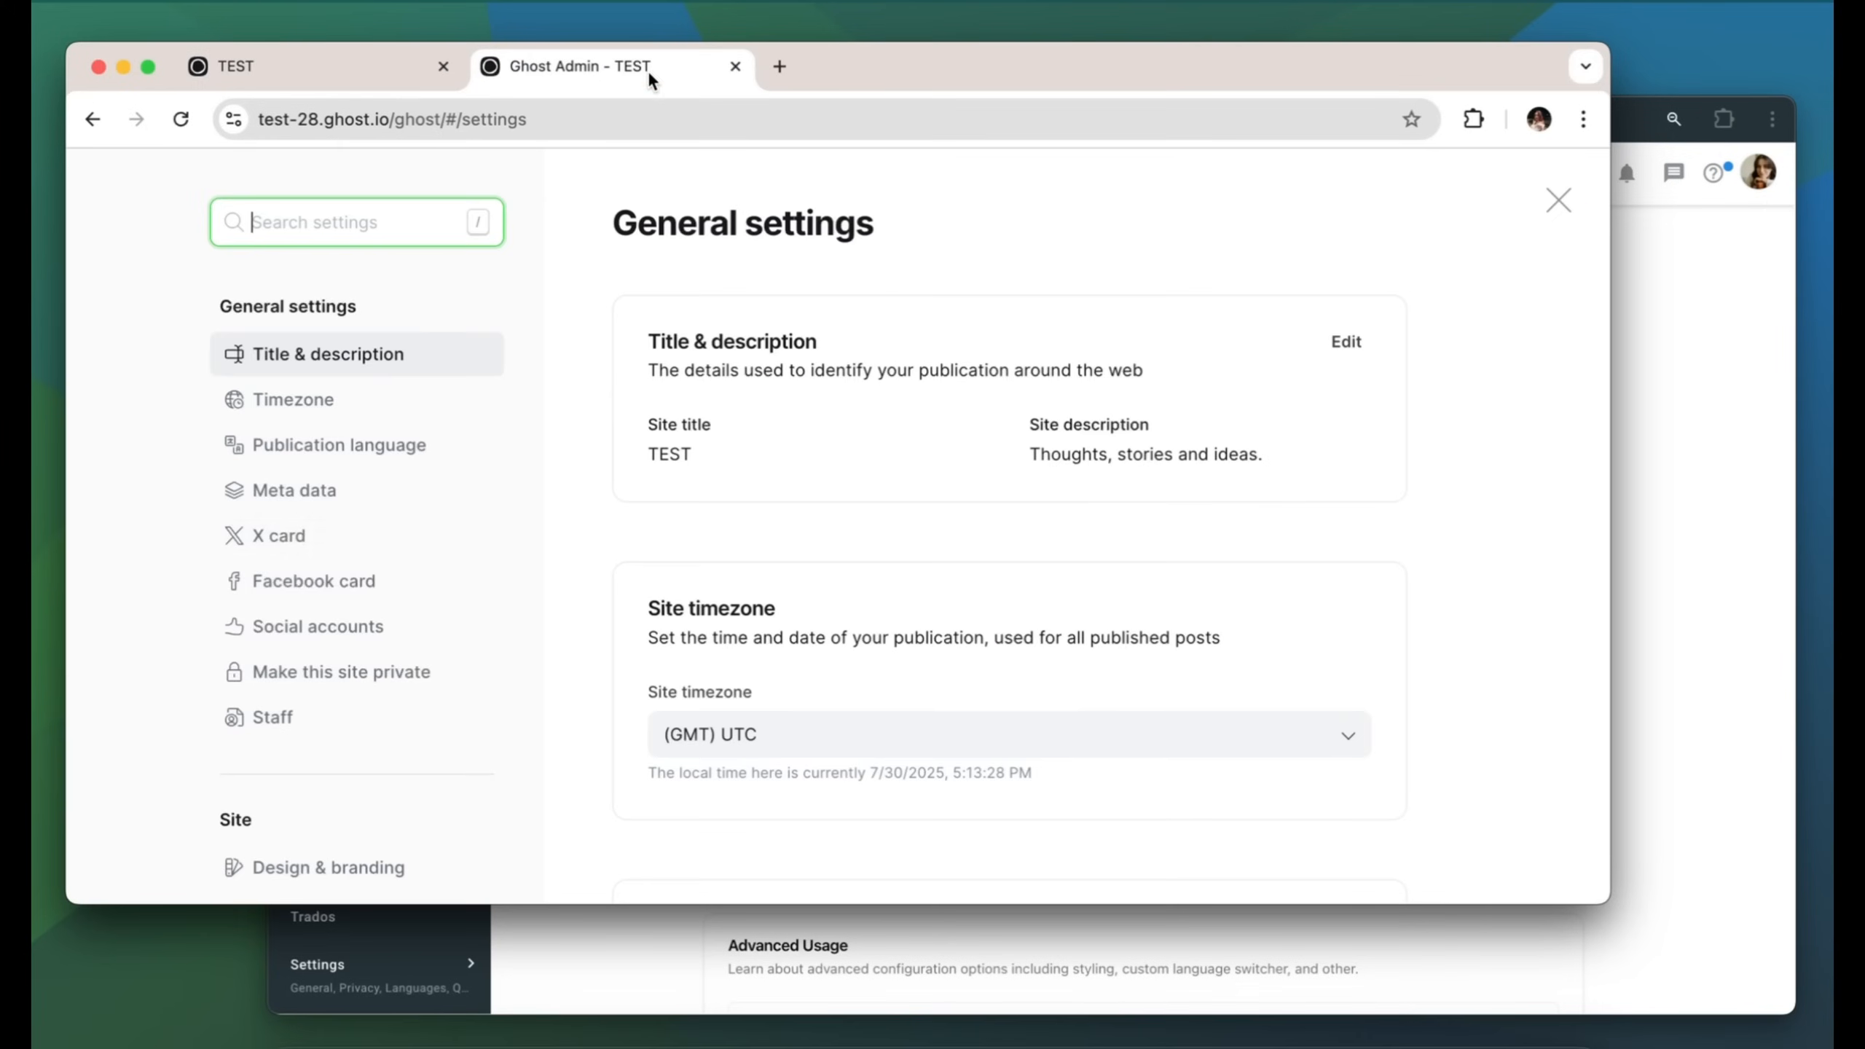
scroll(425, 511, "down", 10)
scroll(425, 511, "down", 5)
left_click(366, 630)
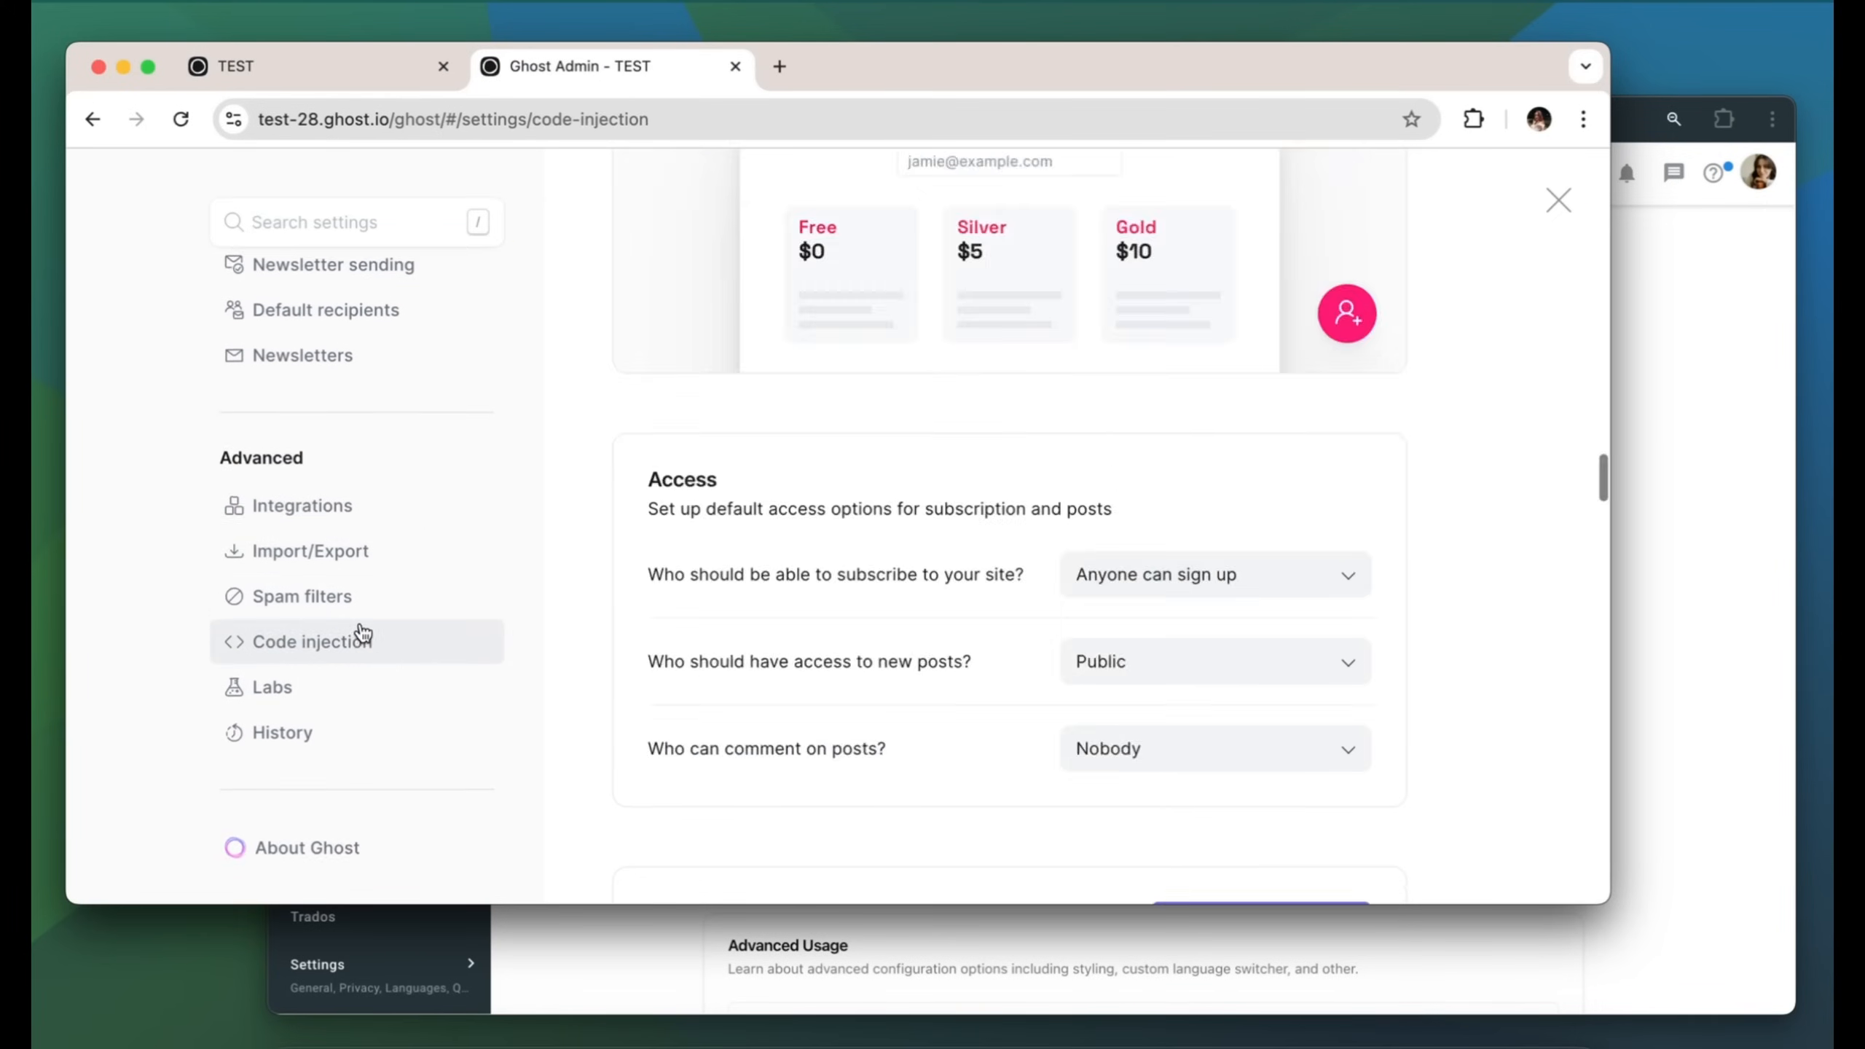
left_click(1336, 398)
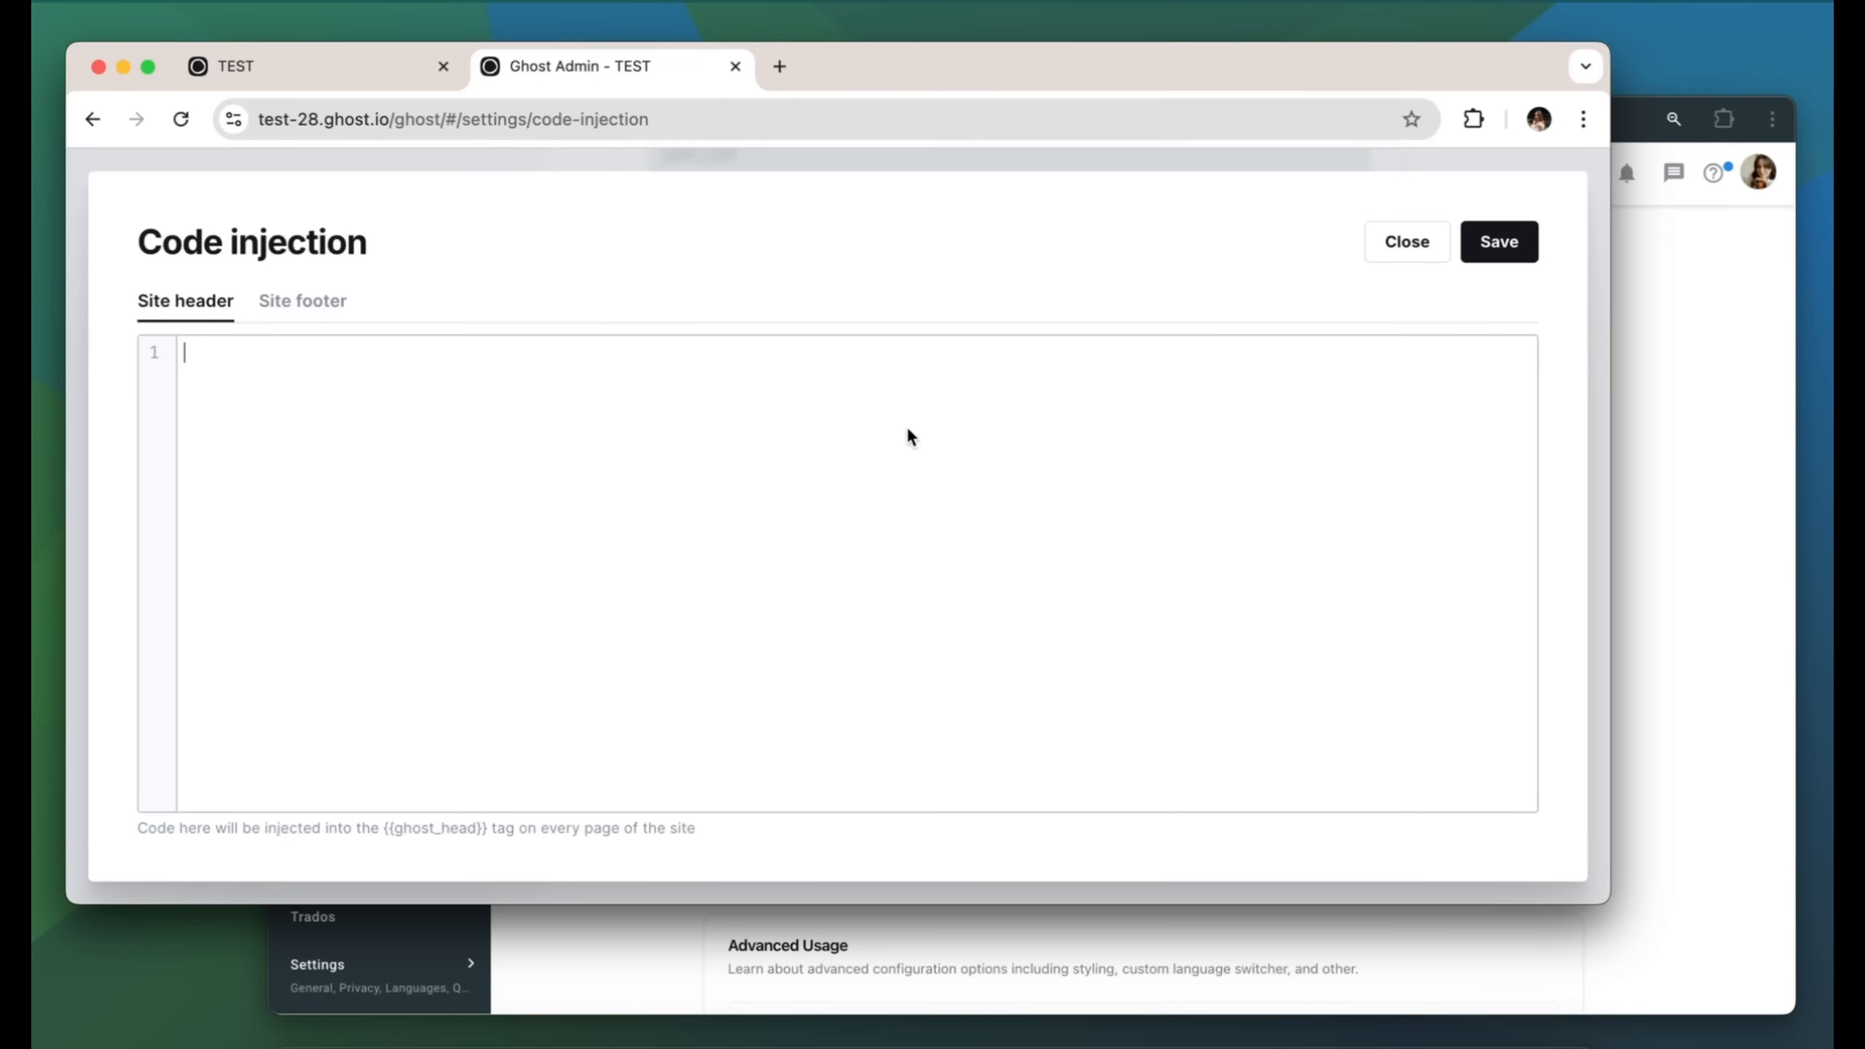
key("super+v")
left_click(1492, 245)
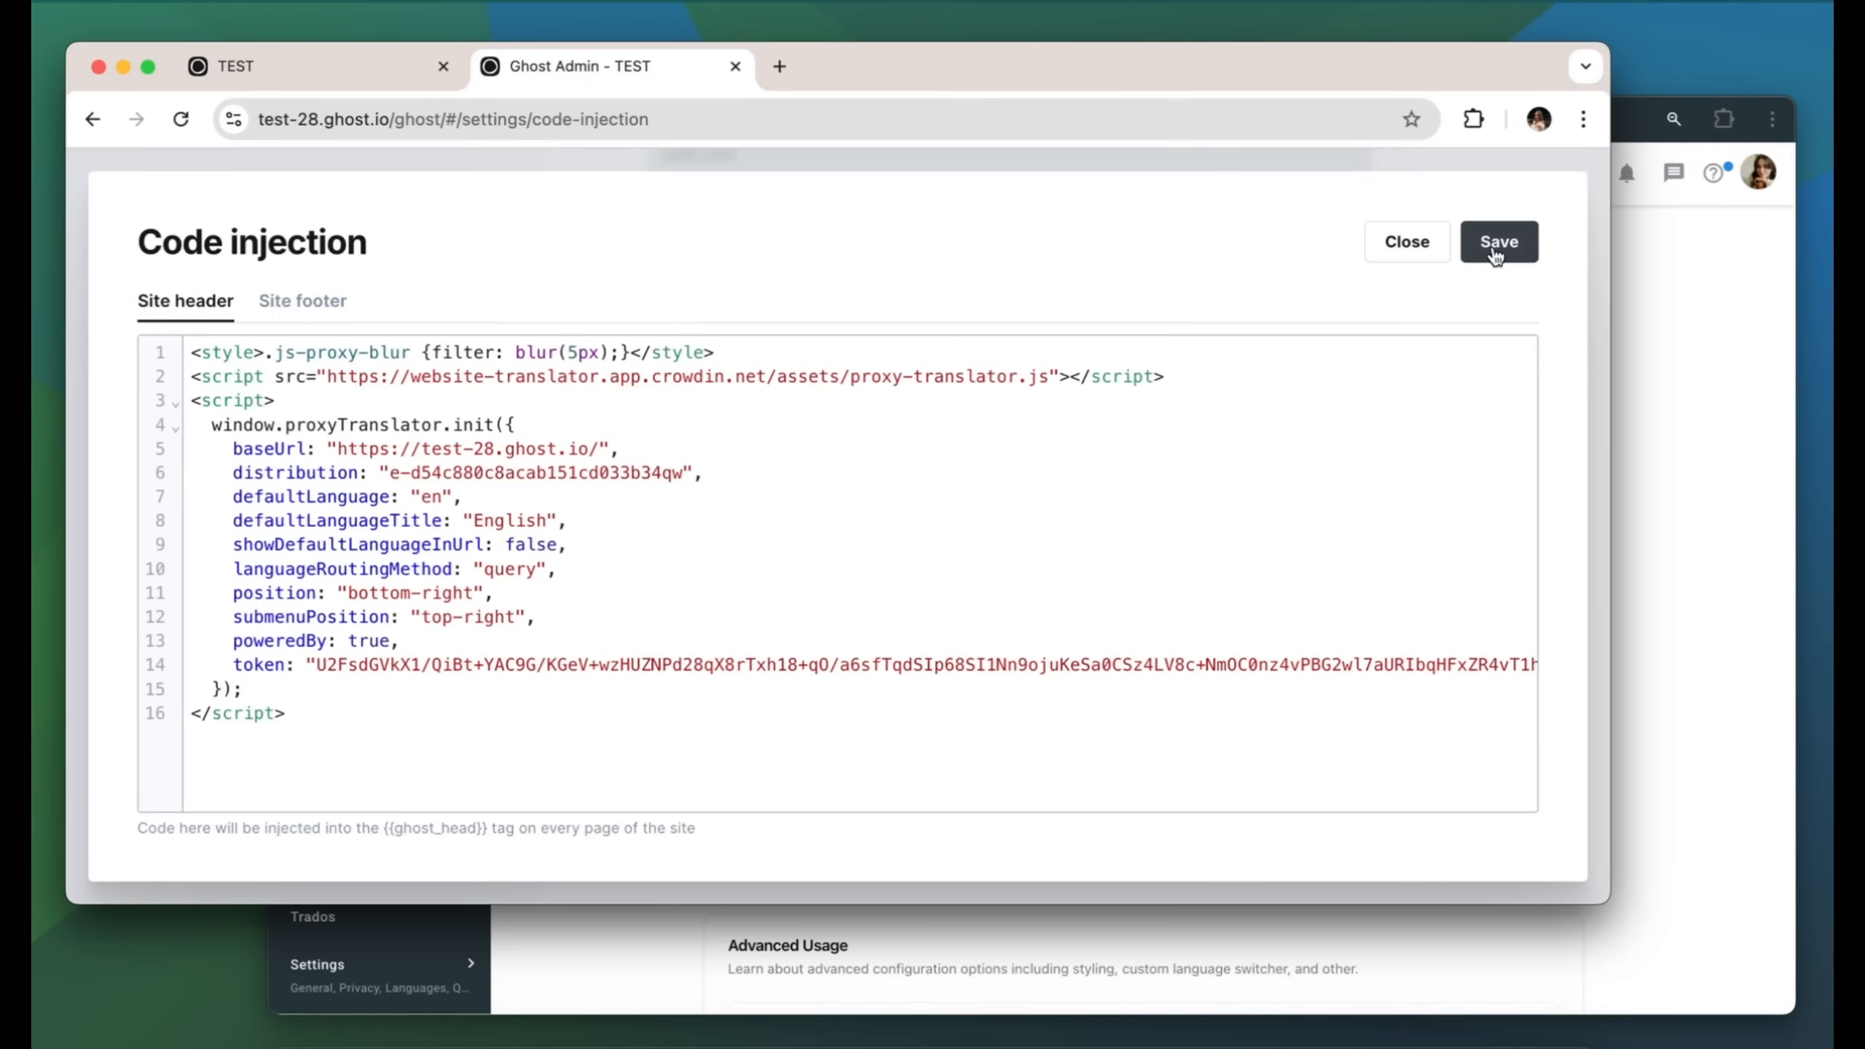
left_click(1494, 255)
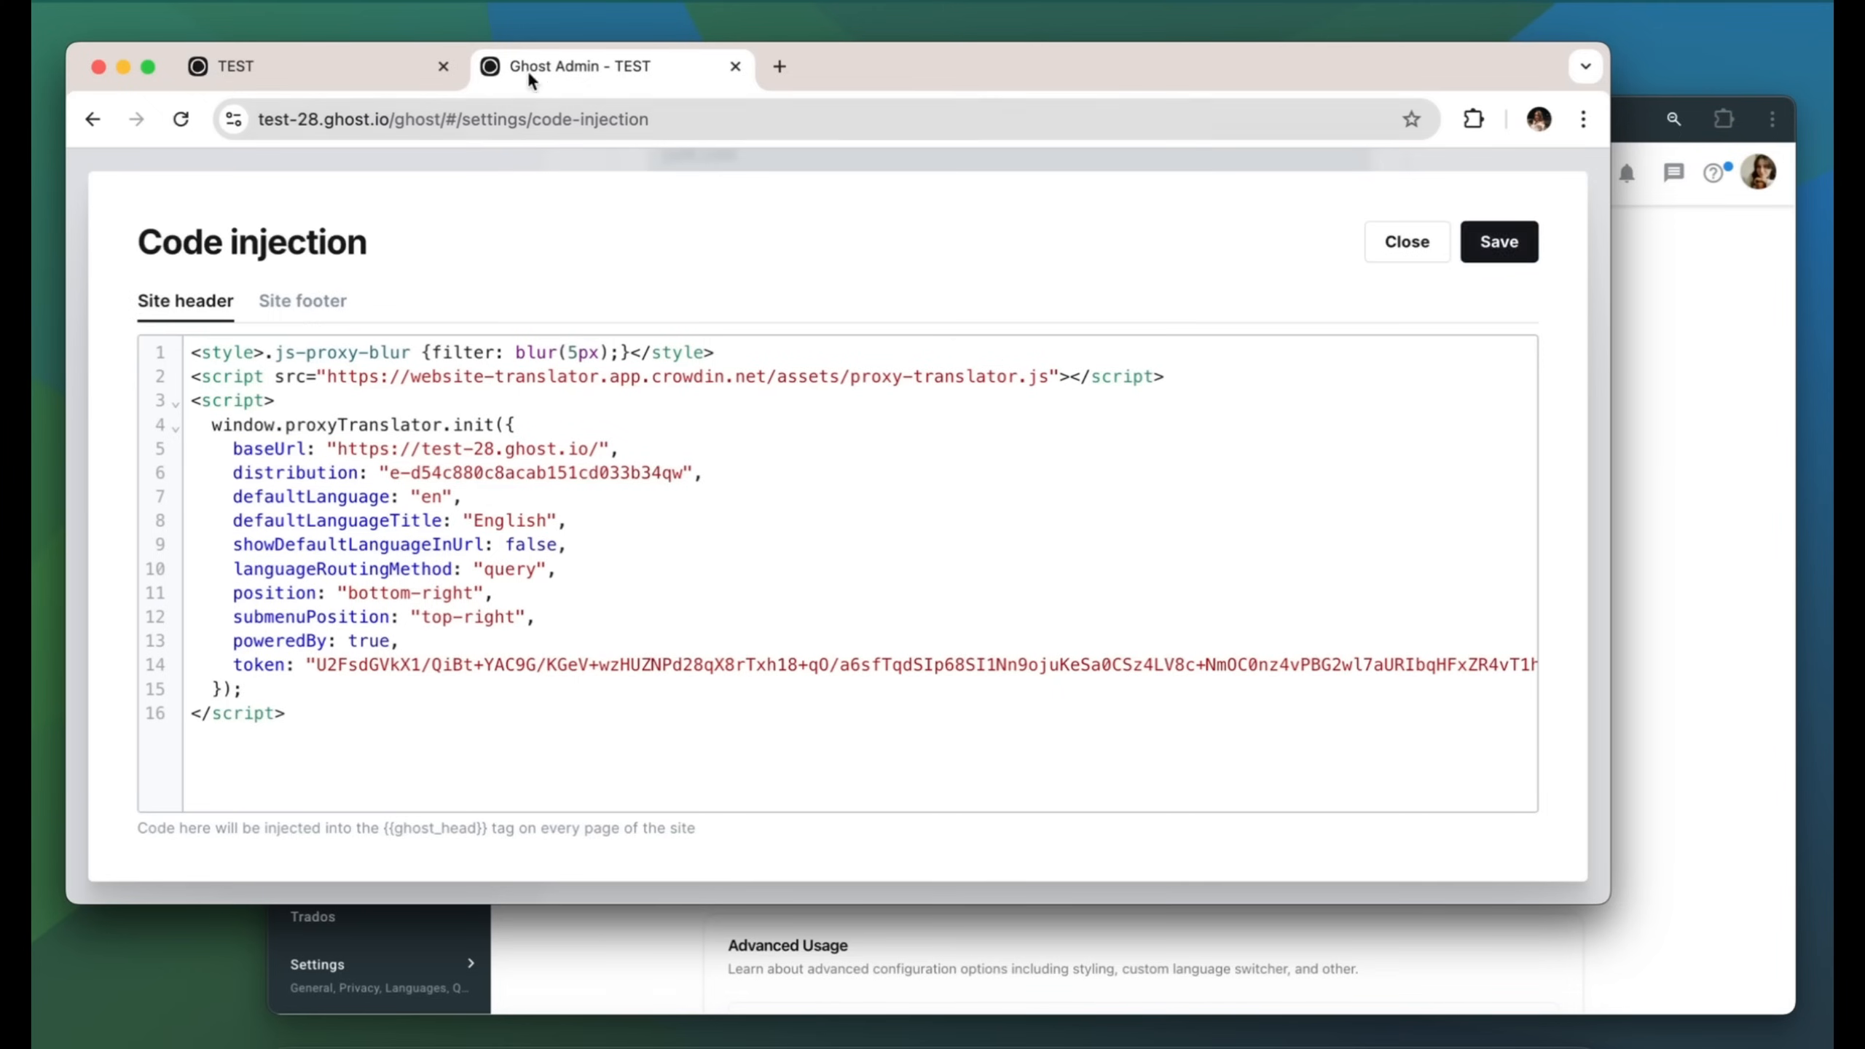
Check the TEST website in French using its language switcher and return to the Crowdin Website Translator page.
left_click(388, 62)
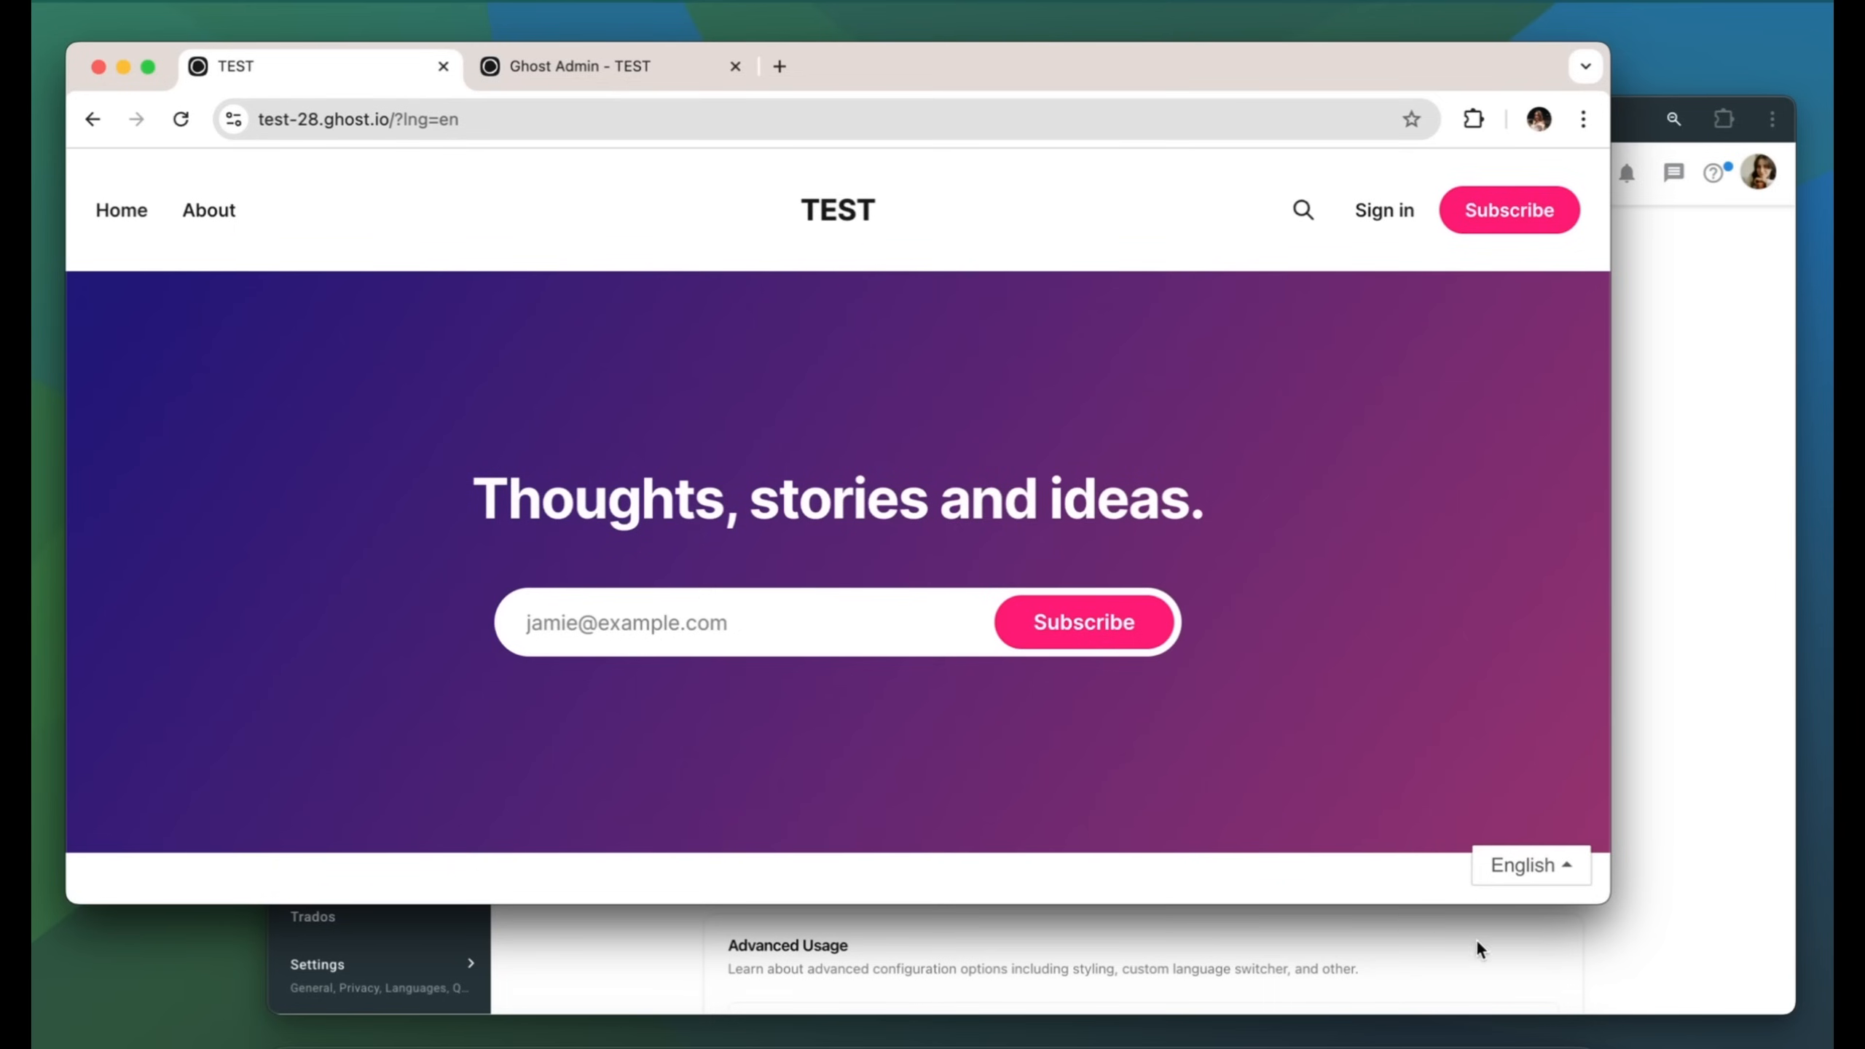
left_click(1544, 890)
left_click(1525, 700)
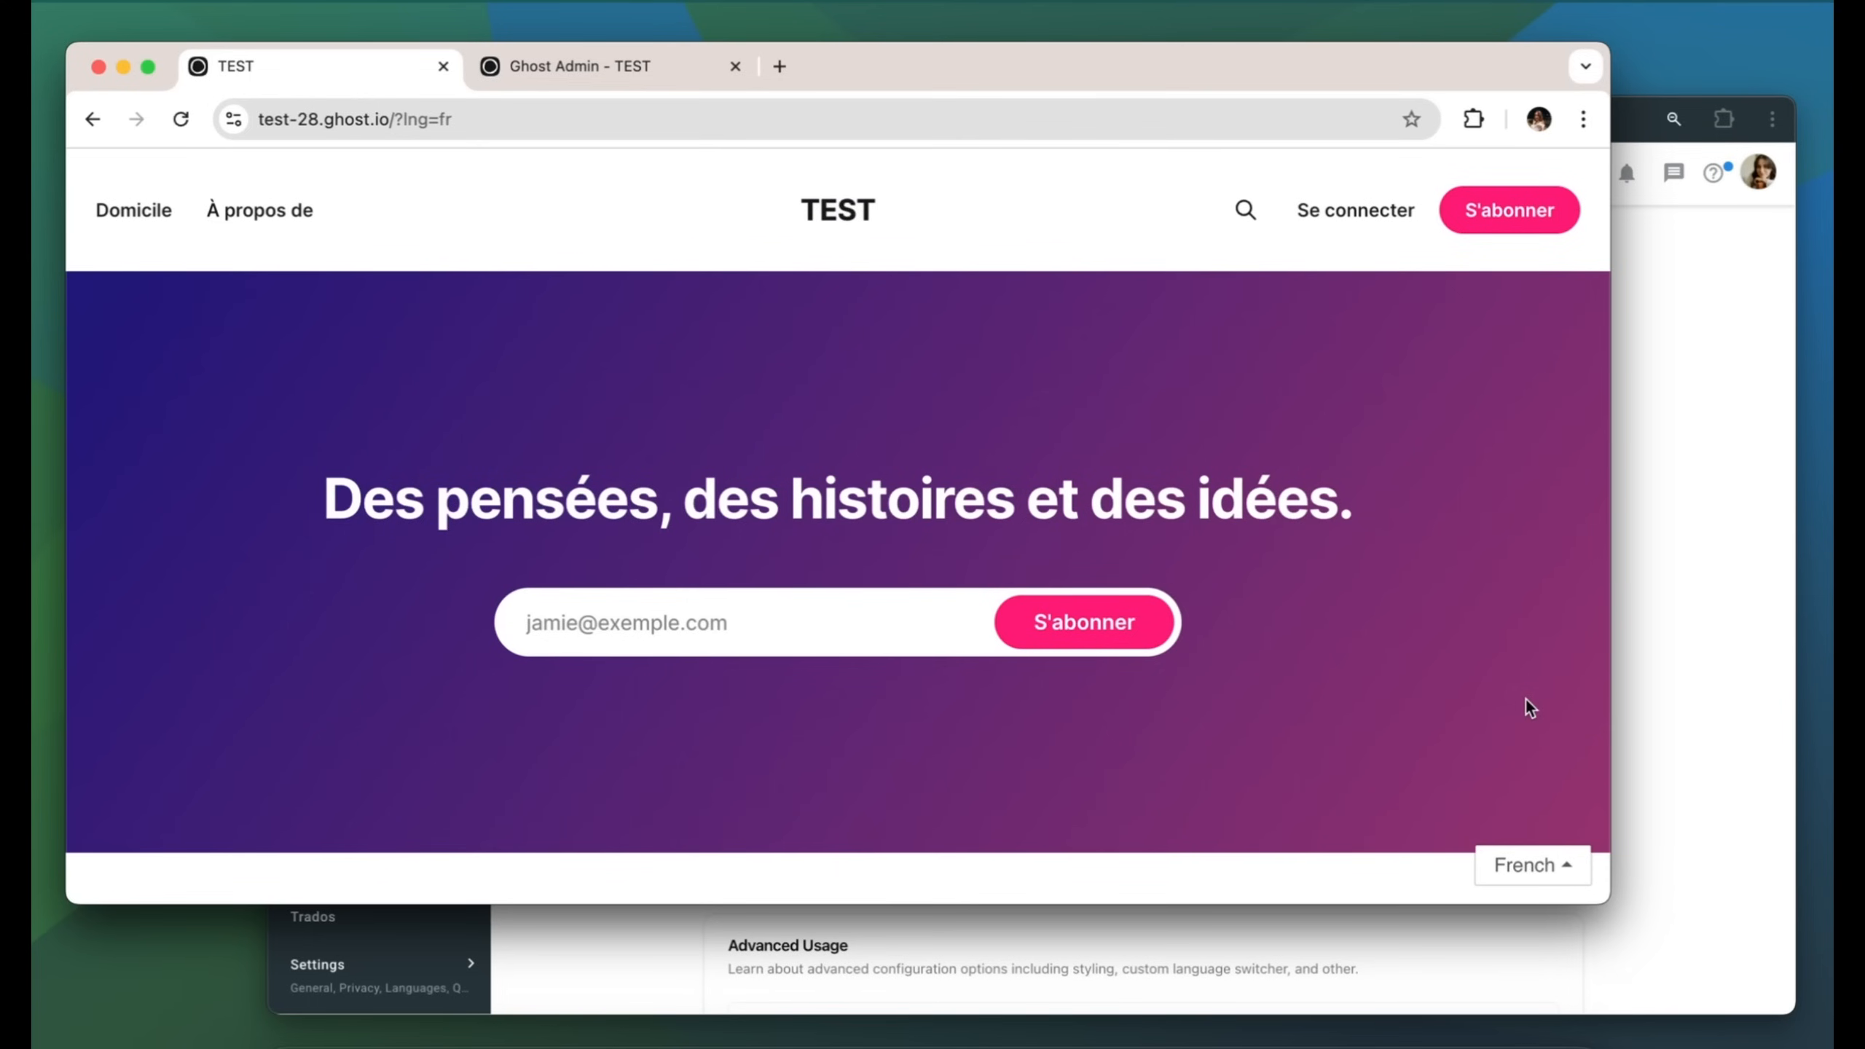
left_click(1684, 647)
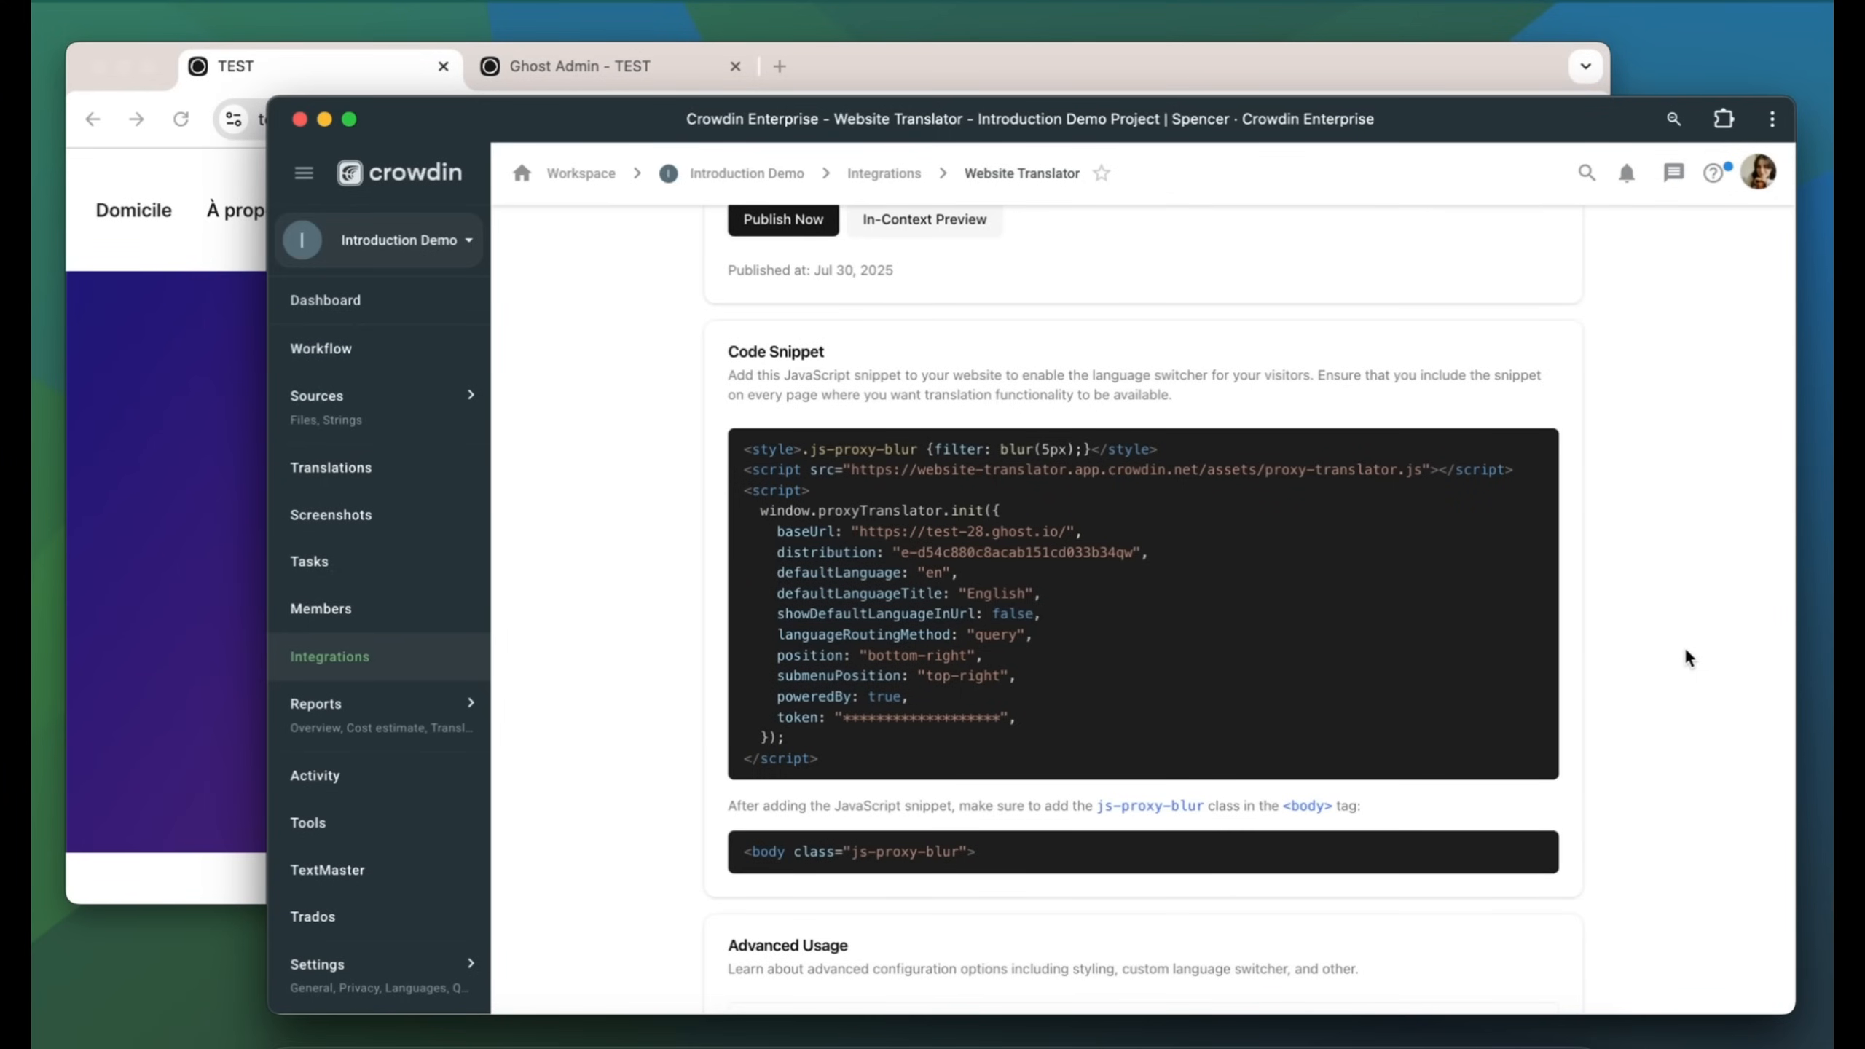
Create a variable pattern "Coming {{soon}}" for the Website Translator.
scroll(1684, 647, "up", 3)
left_click(1061, 254)
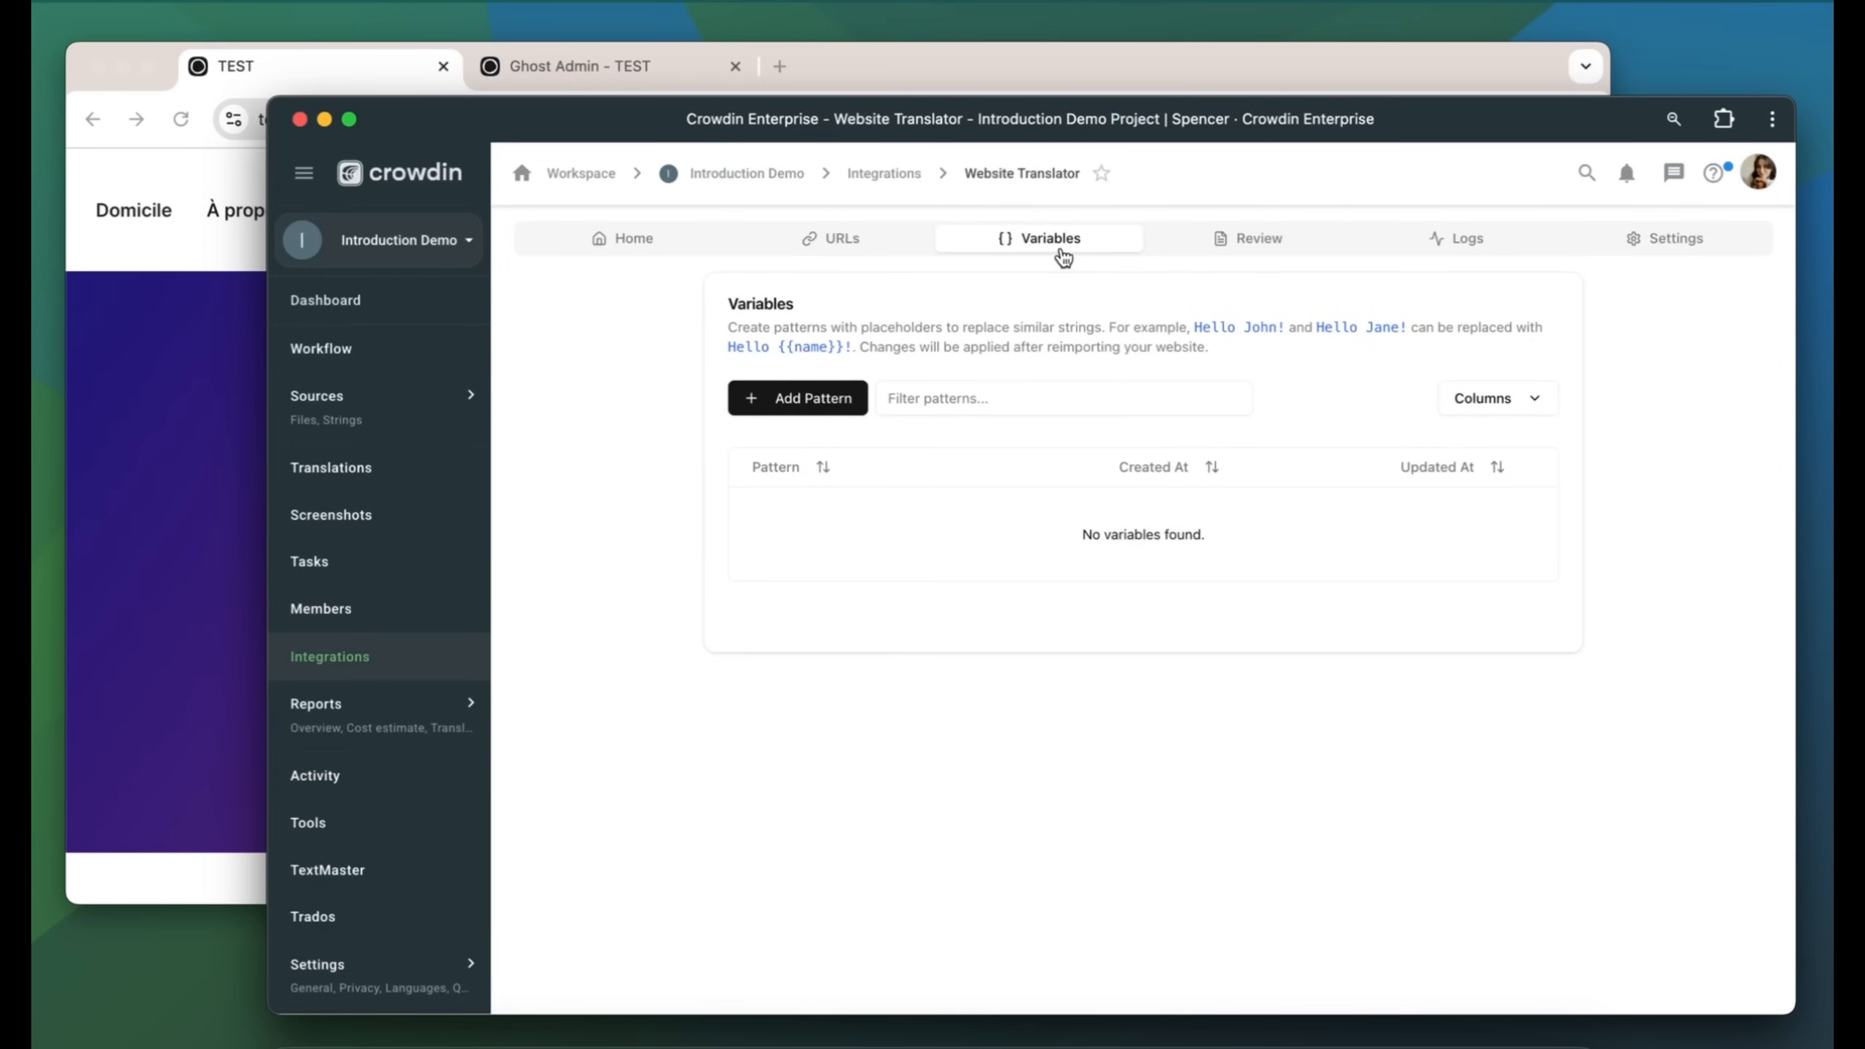
left_click(832, 400)
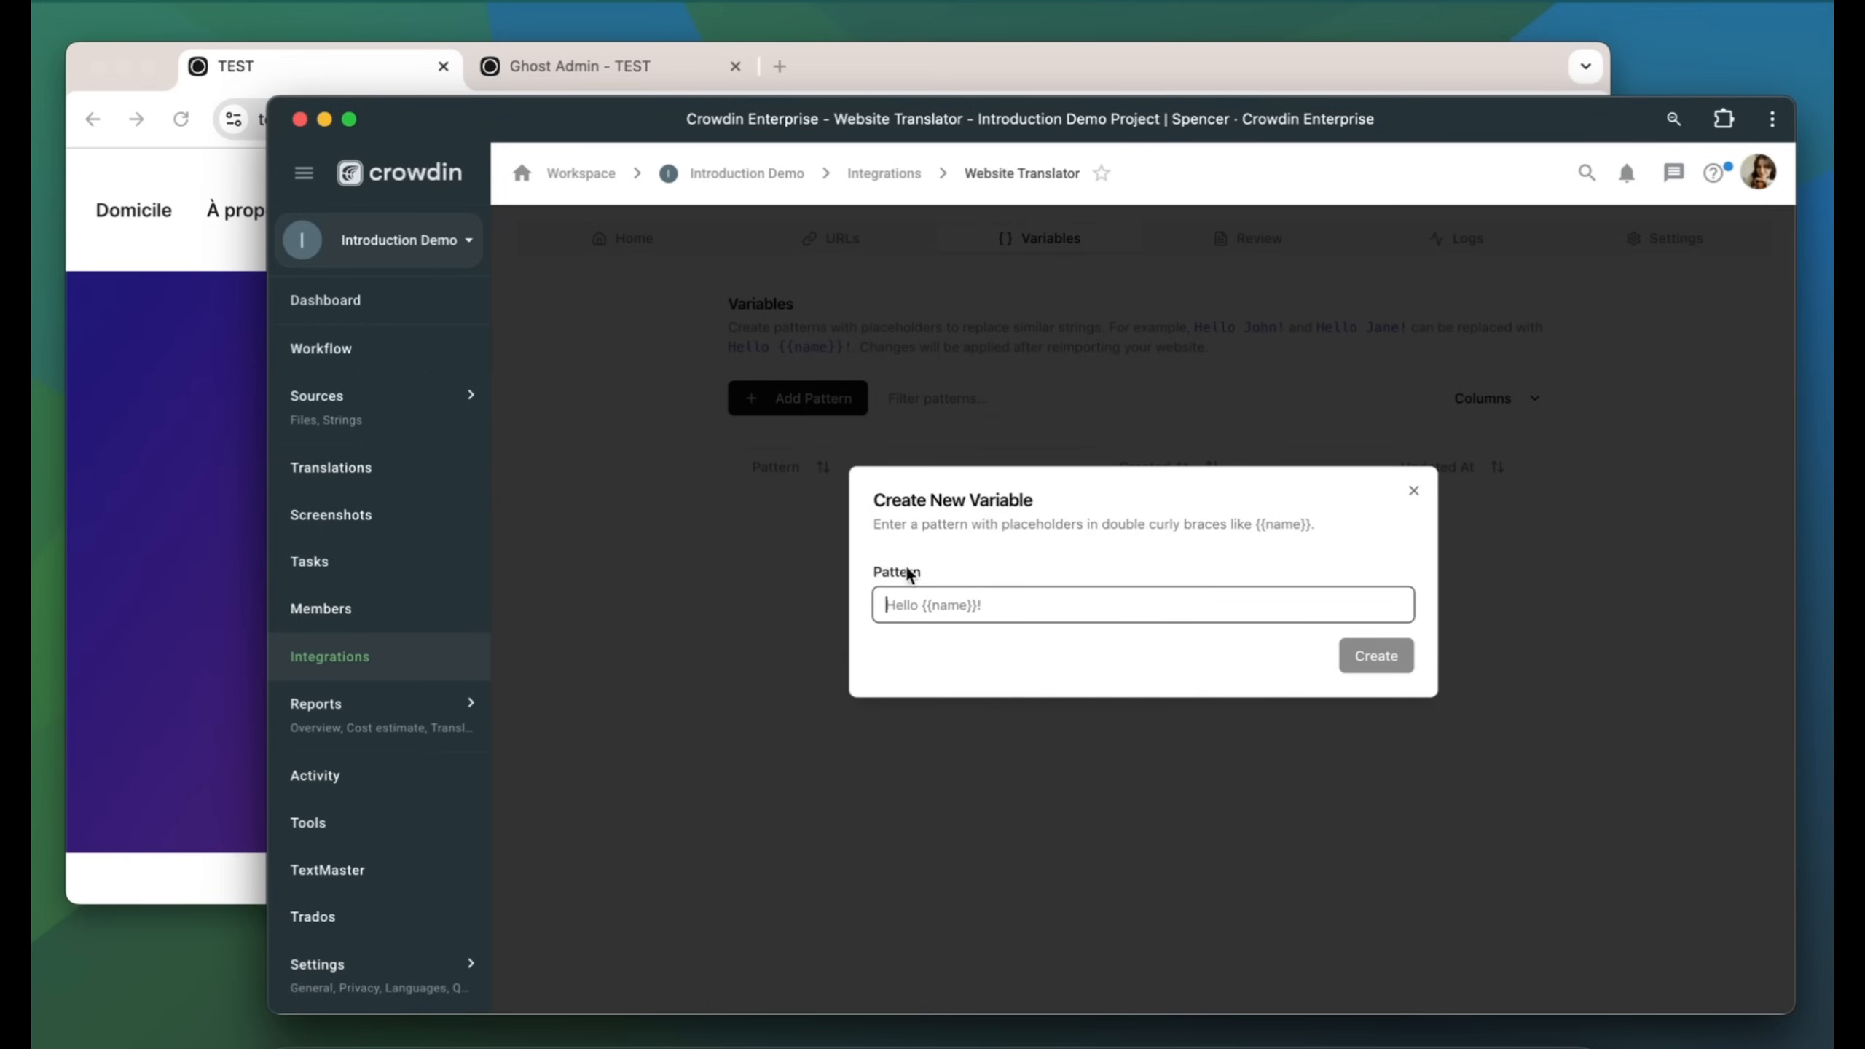
type("Coming")
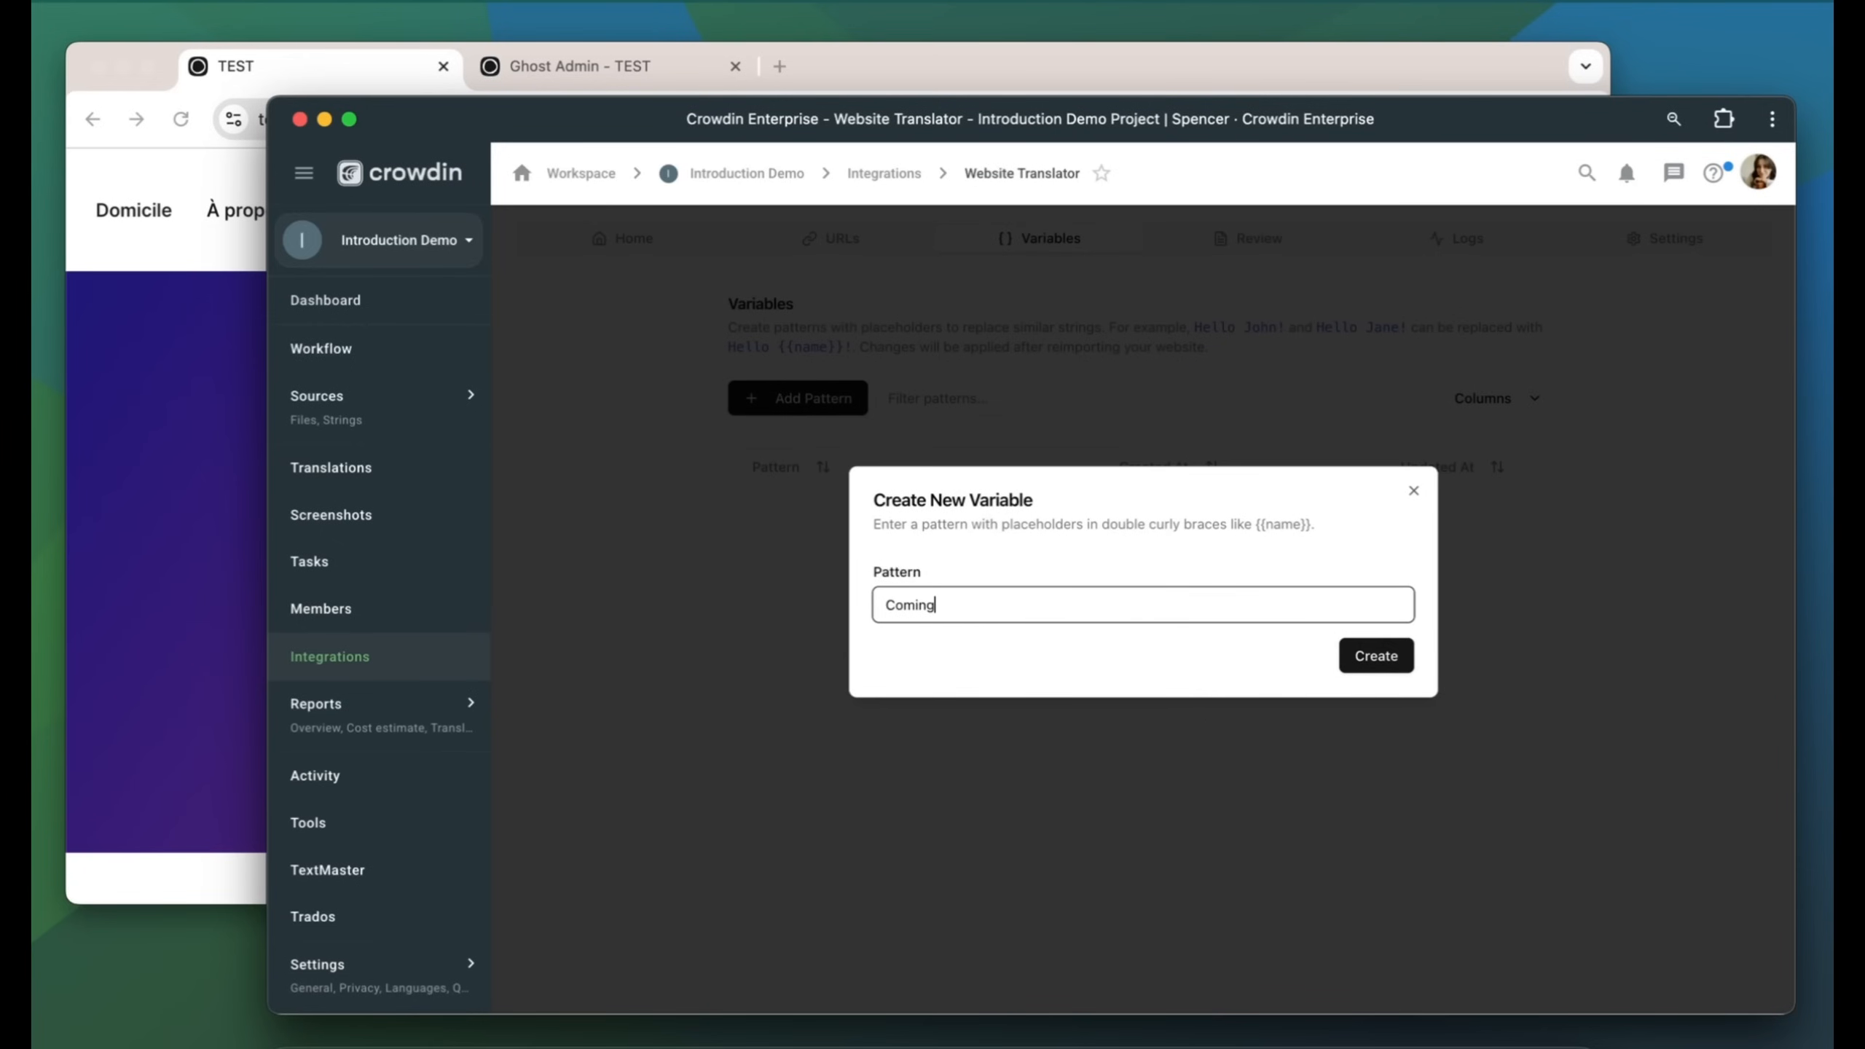
type(" {{soon}}")
left_click(1374, 655)
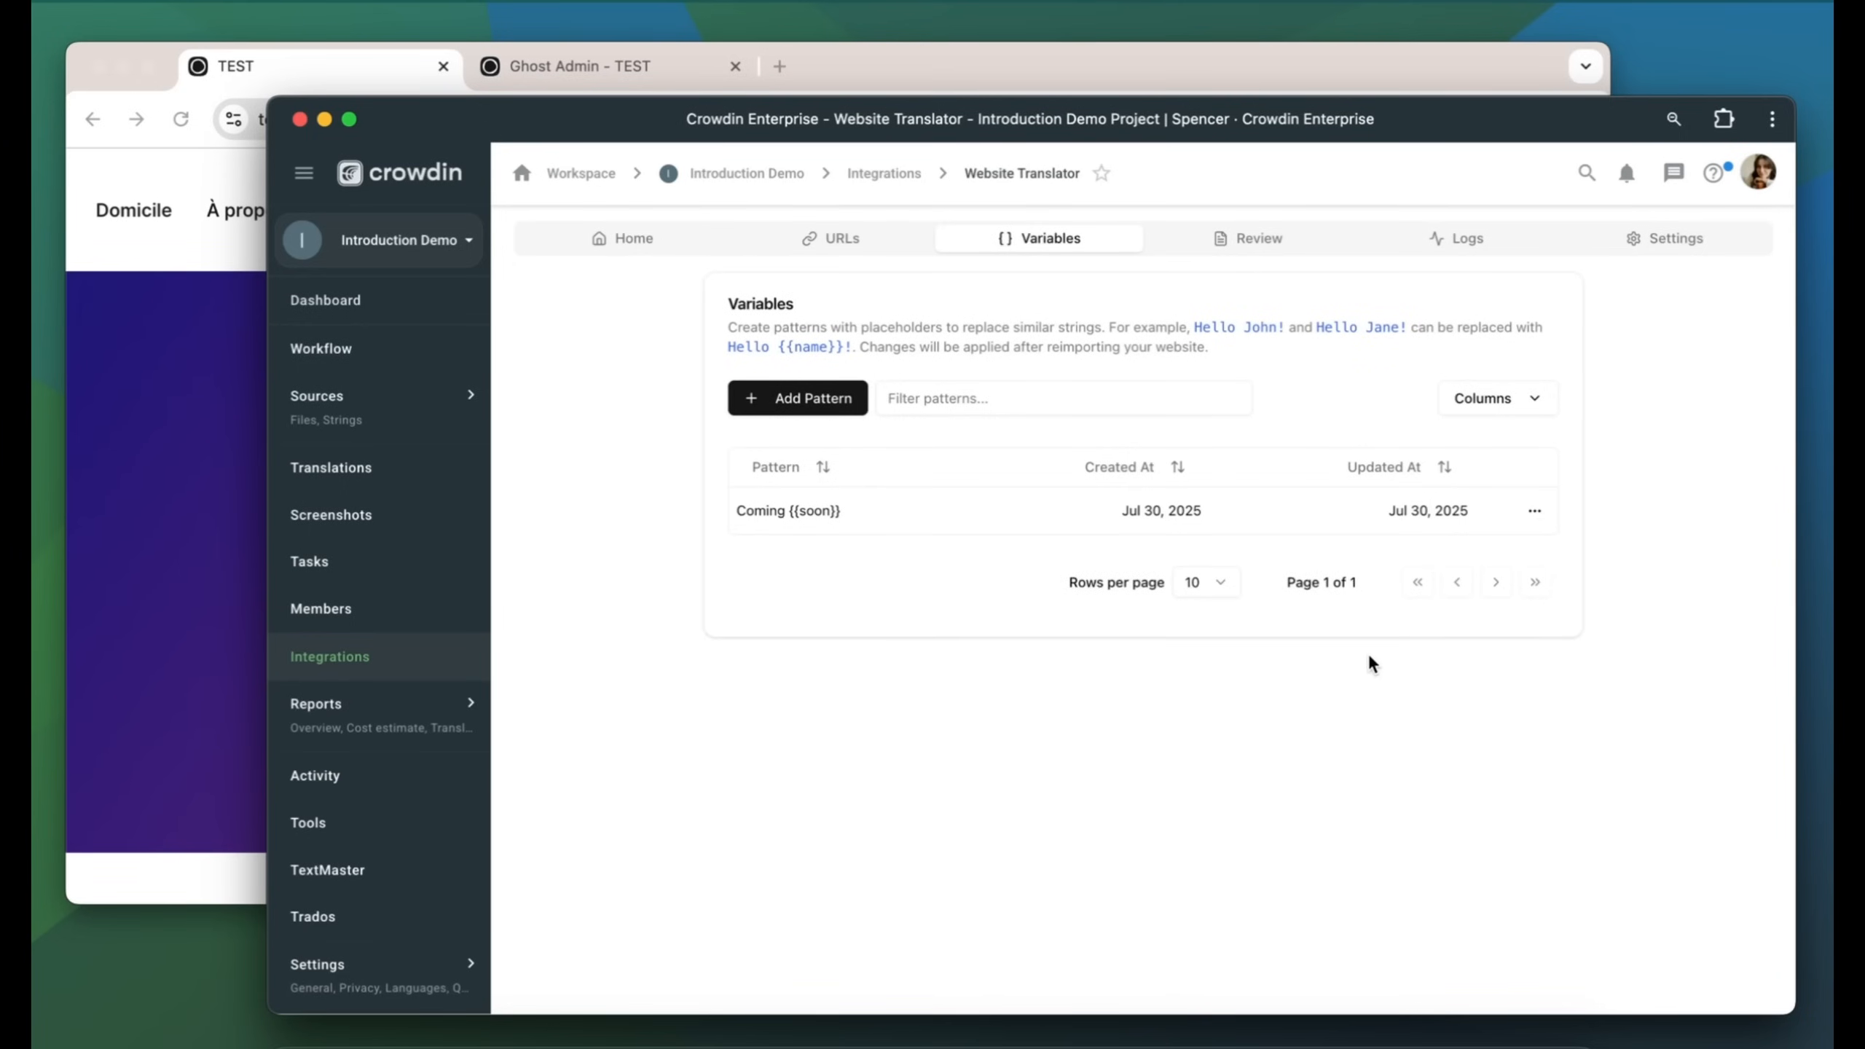
Re-import all detected website URLs and publish the translations again.
left_click(837, 238)
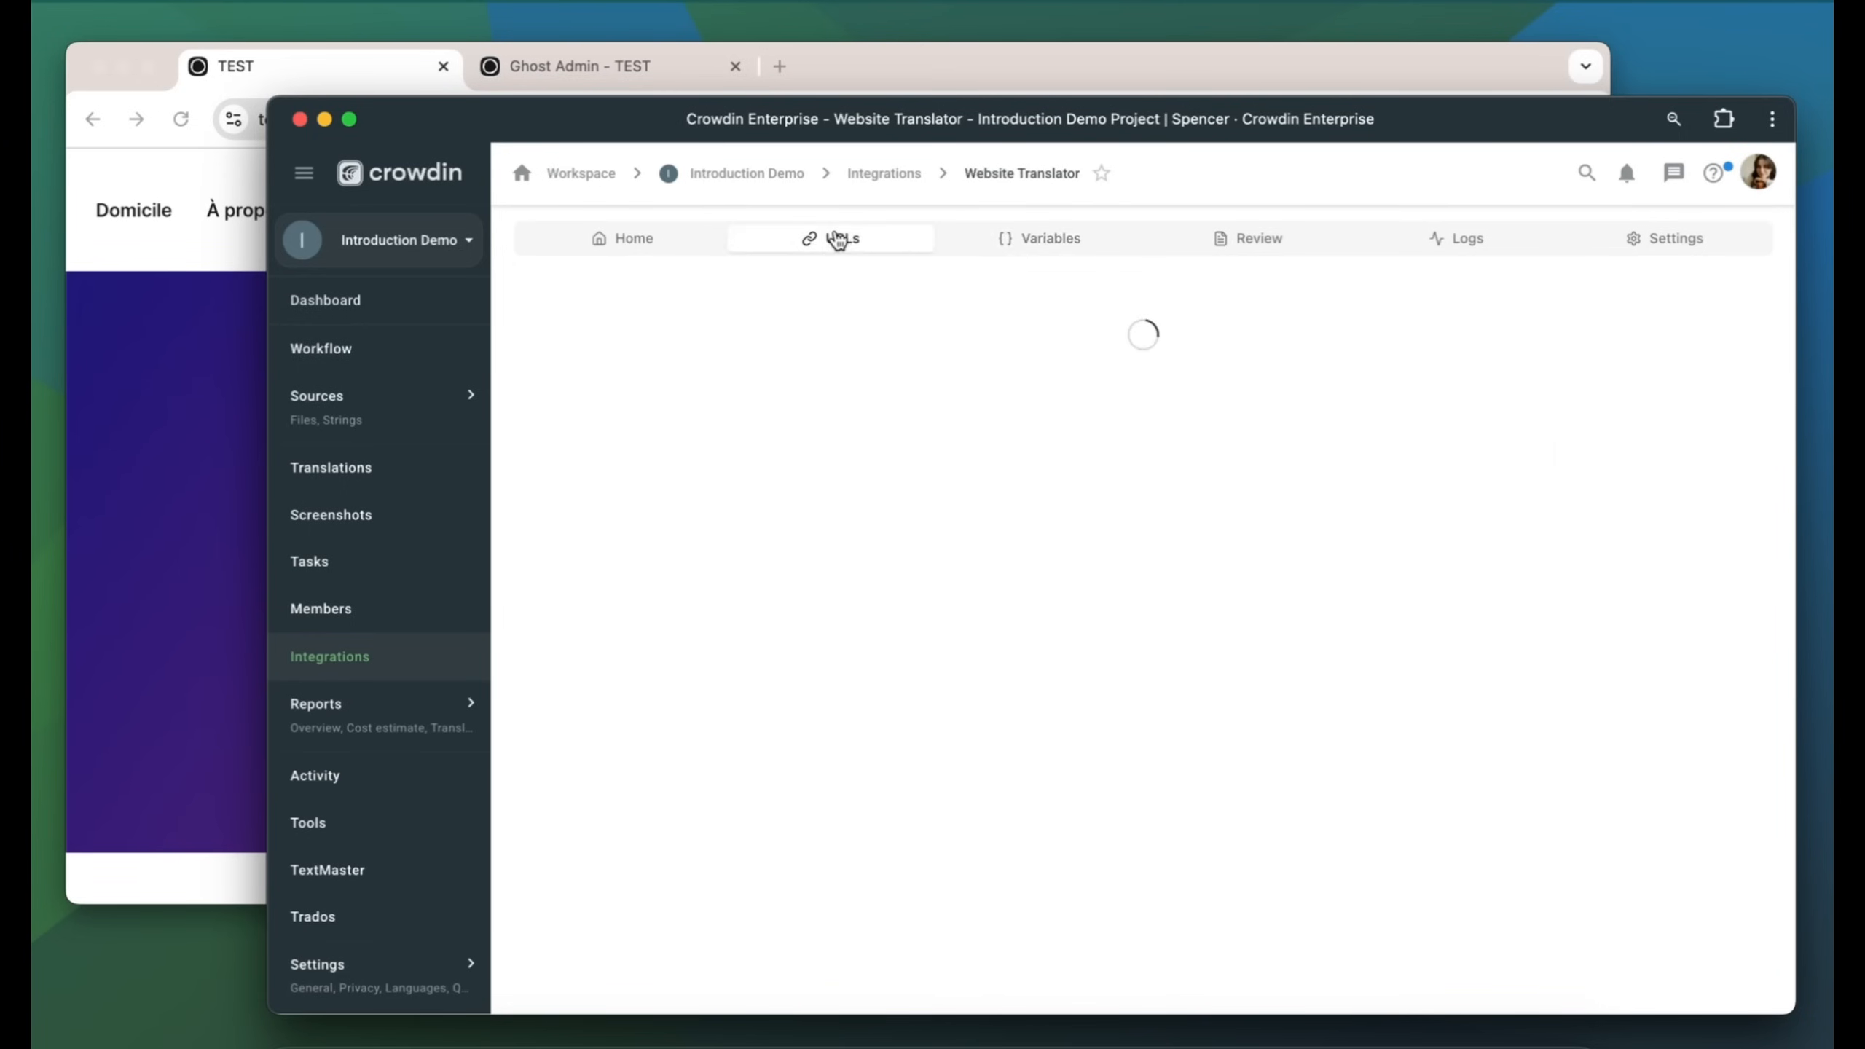
left_click(744, 431)
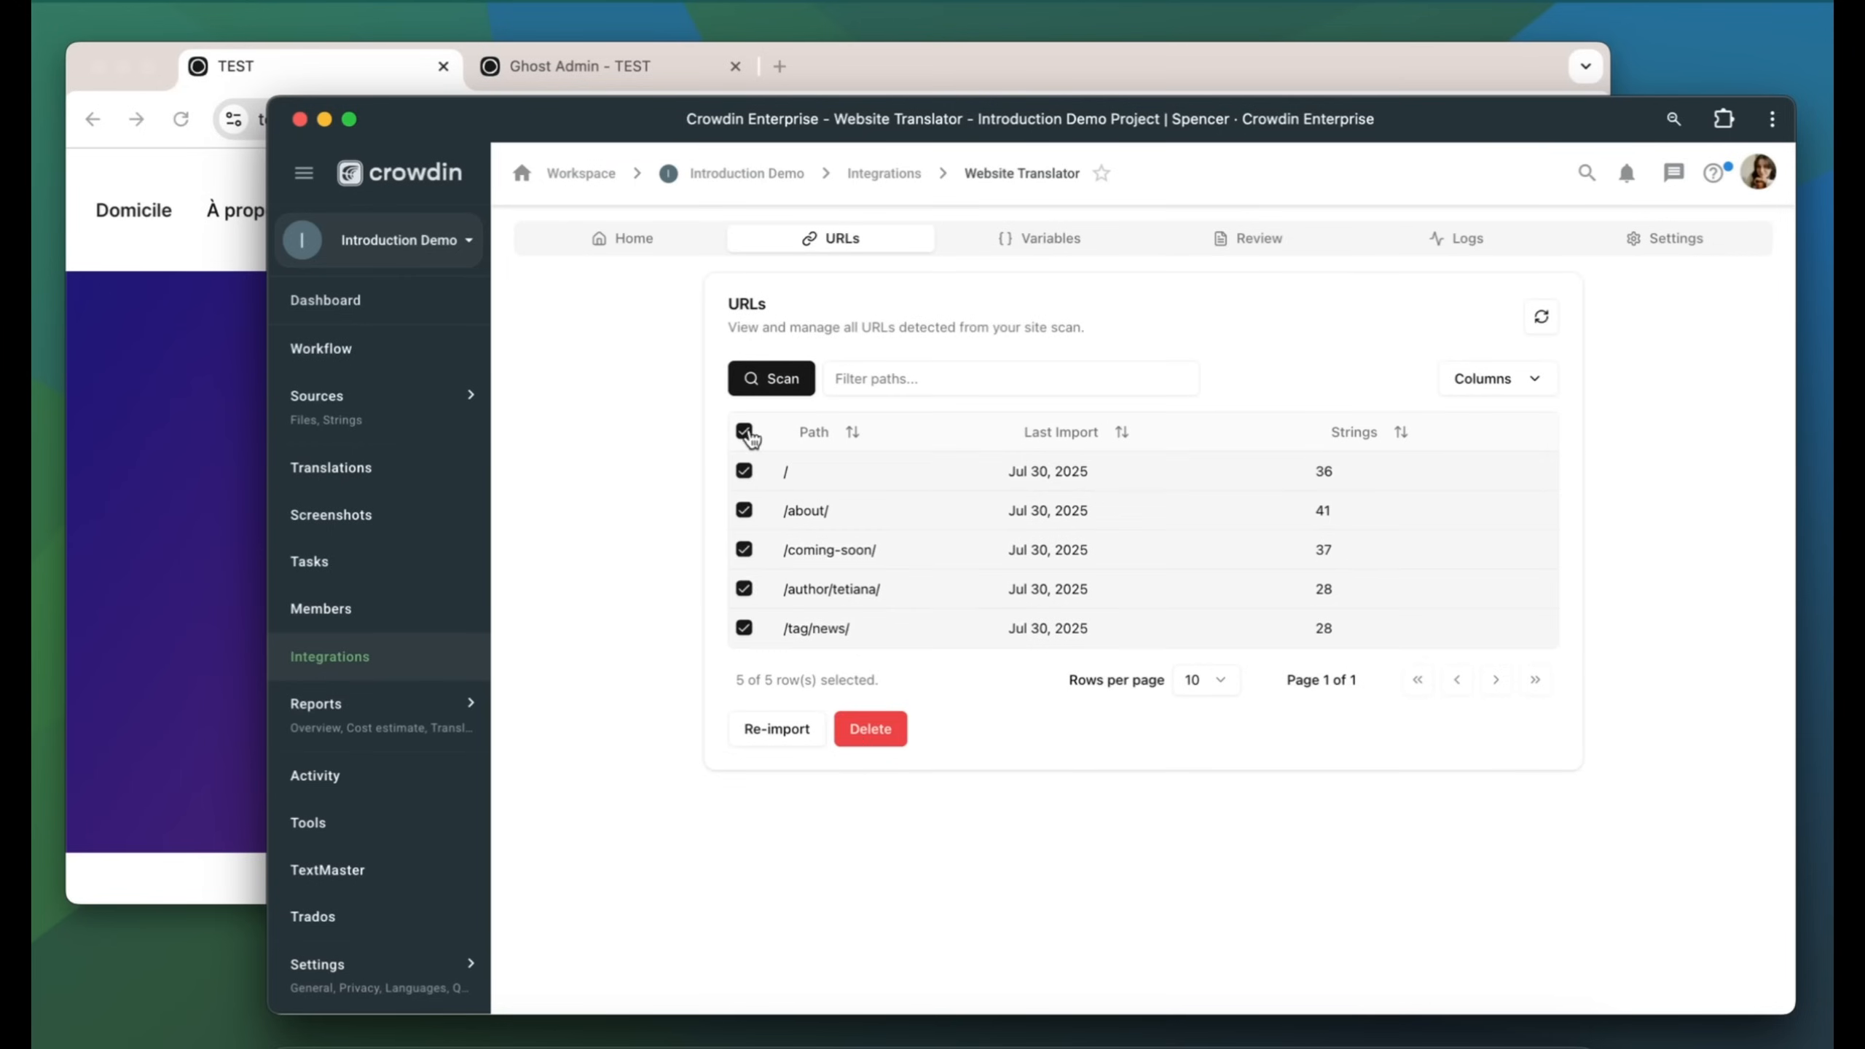
left_click(782, 728)
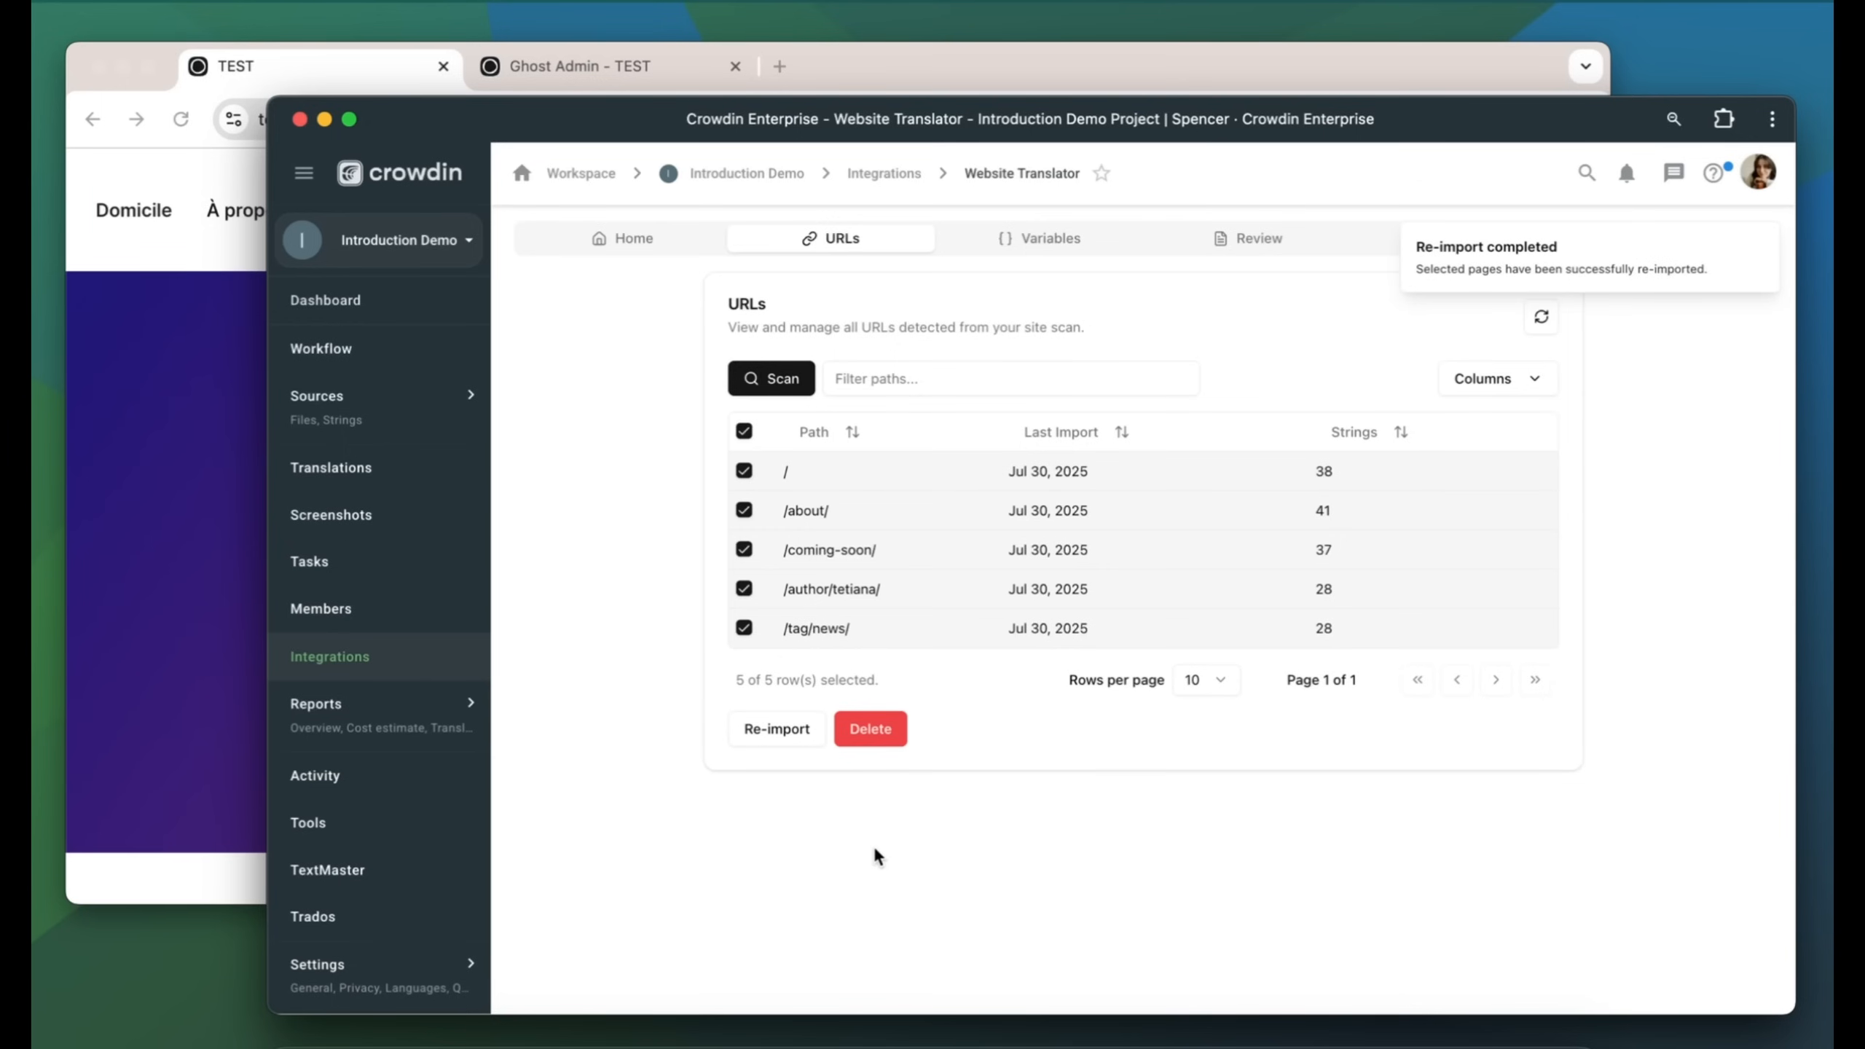
left_click(639, 243)
left_click(781, 377)
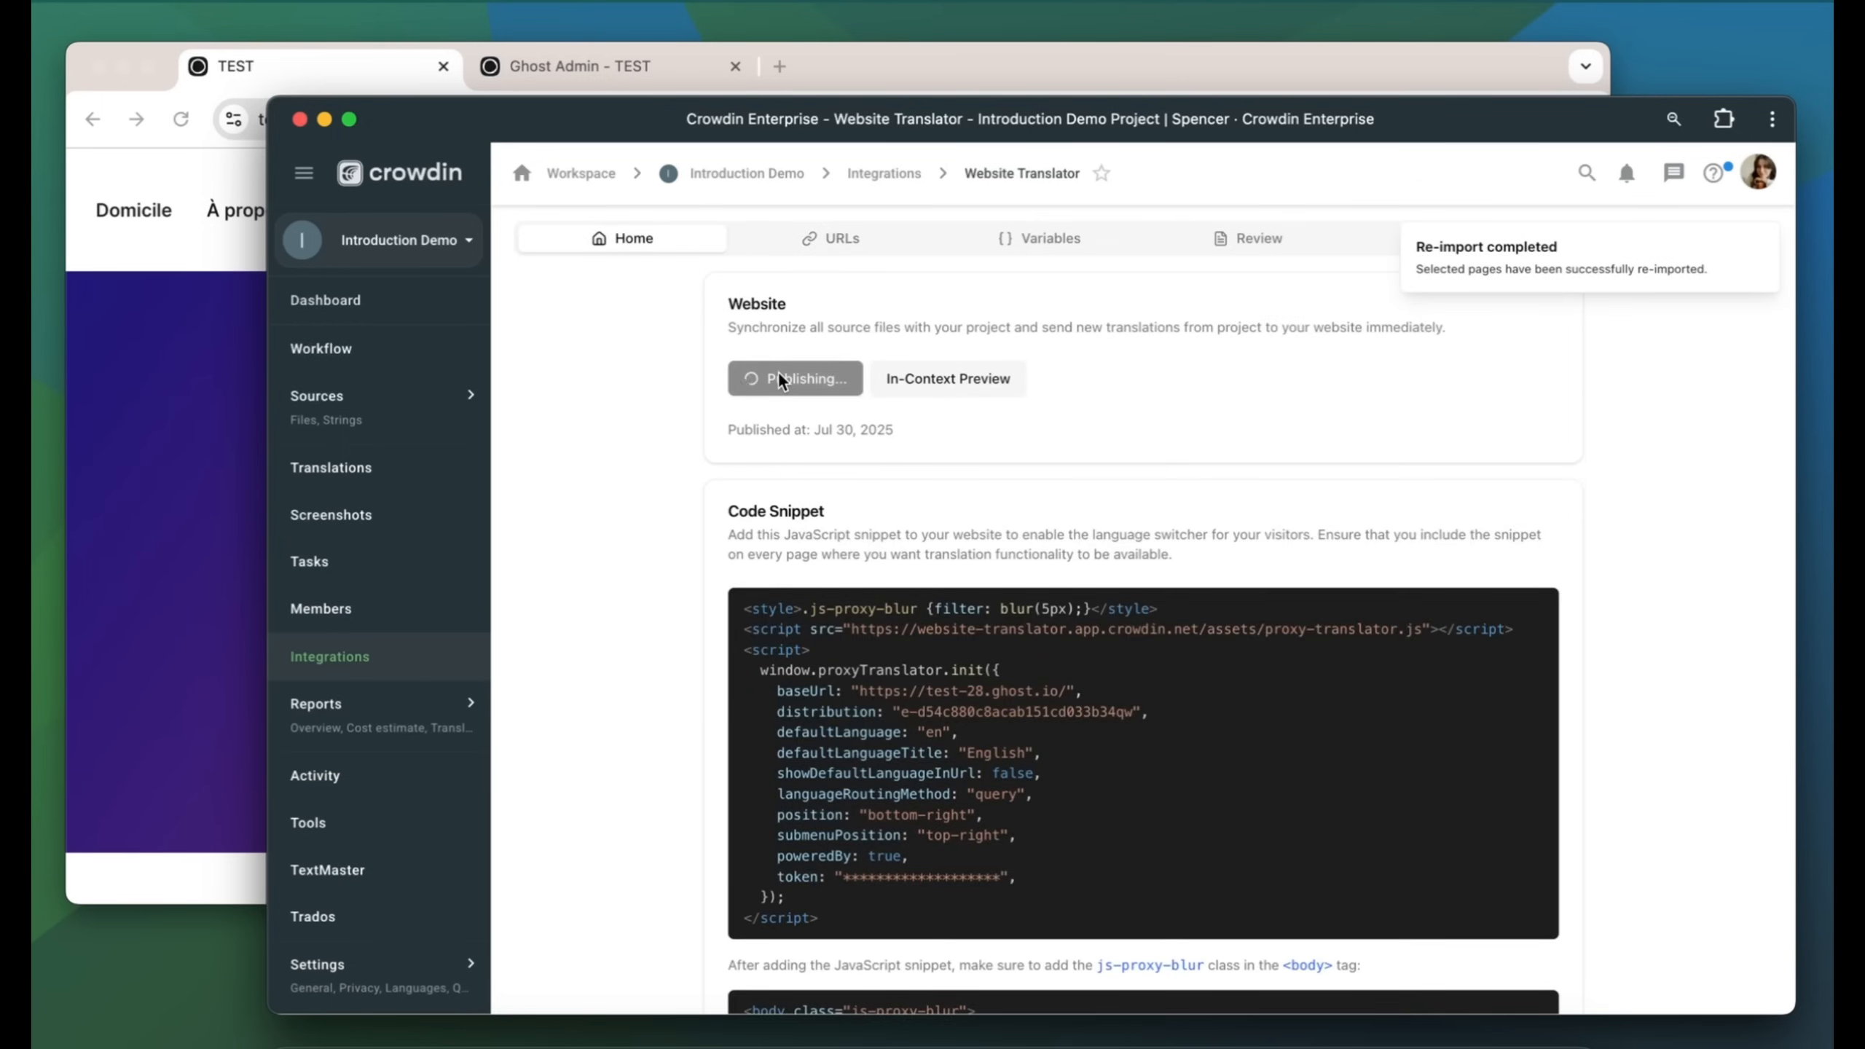
Switch to the TEST website, view its latest posts in German, and return to the Crowdin Website Translator.
left_click(178, 361)
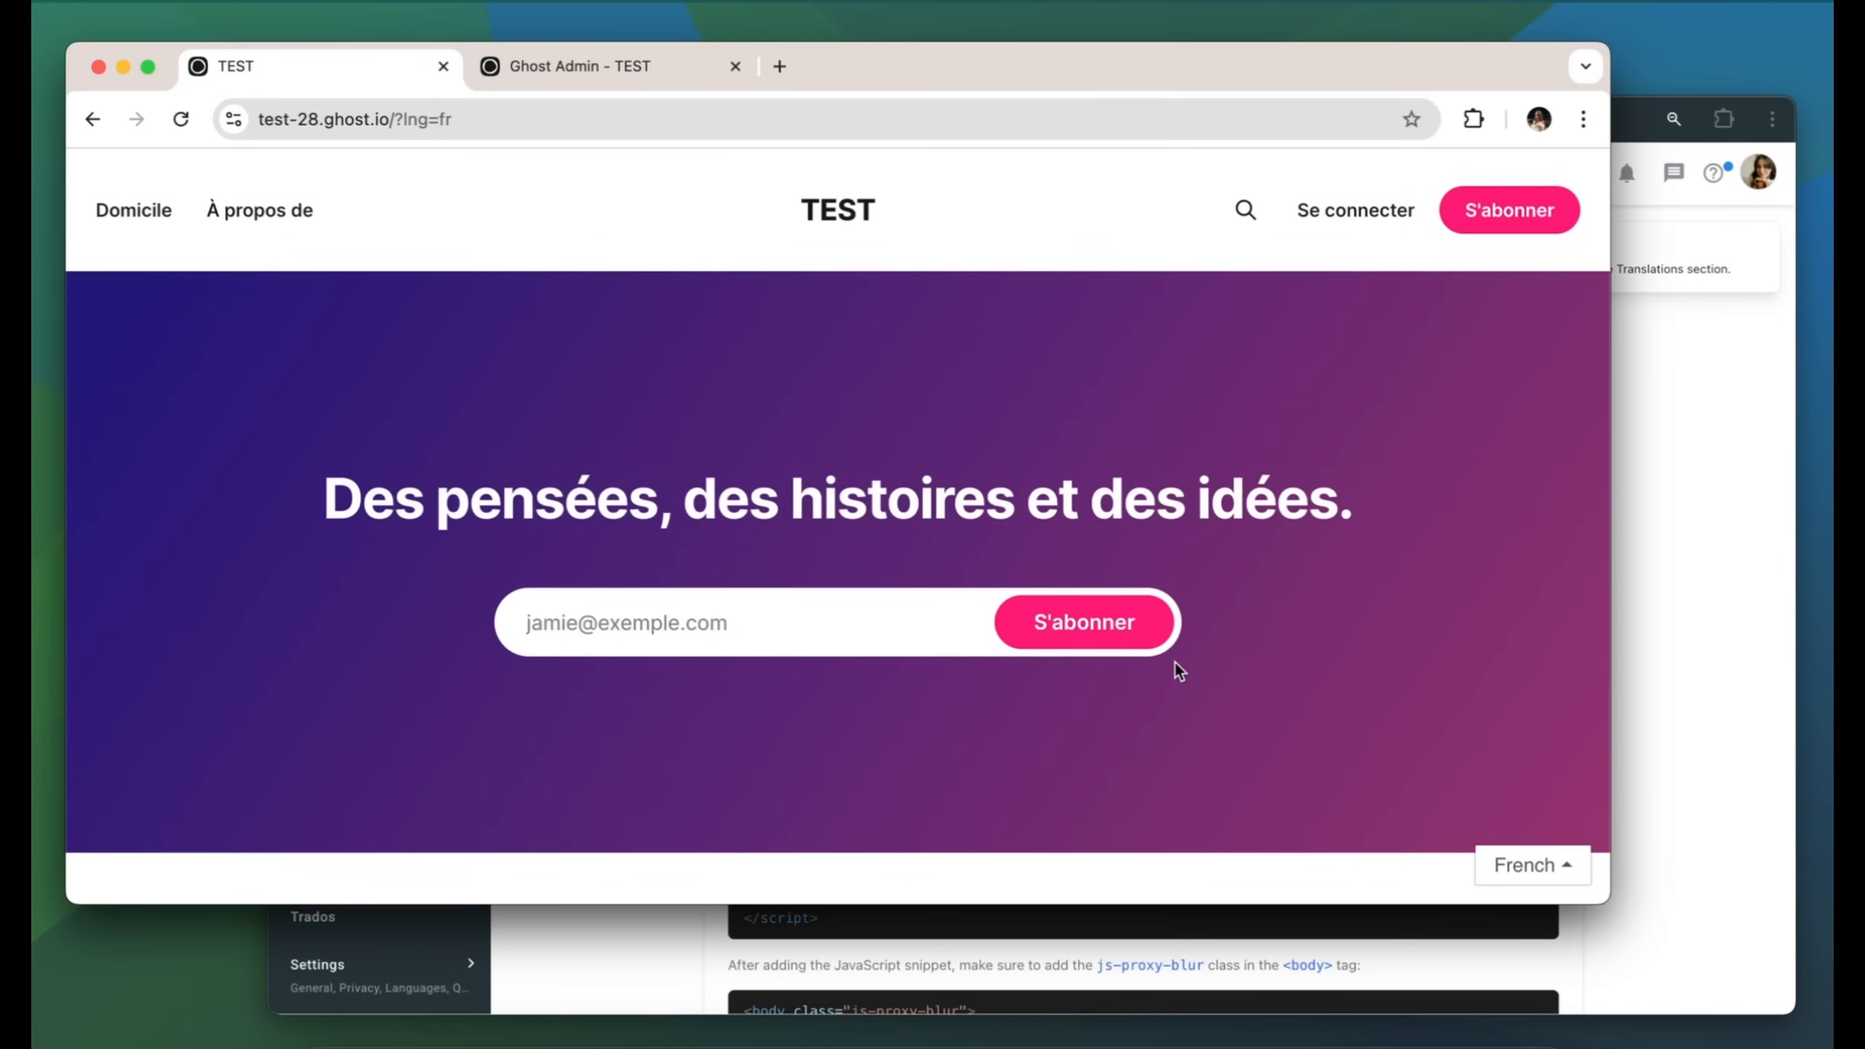
left_click(1523, 865)
left_click(1509, 731)
scroll(1431, 727, "down", 5)
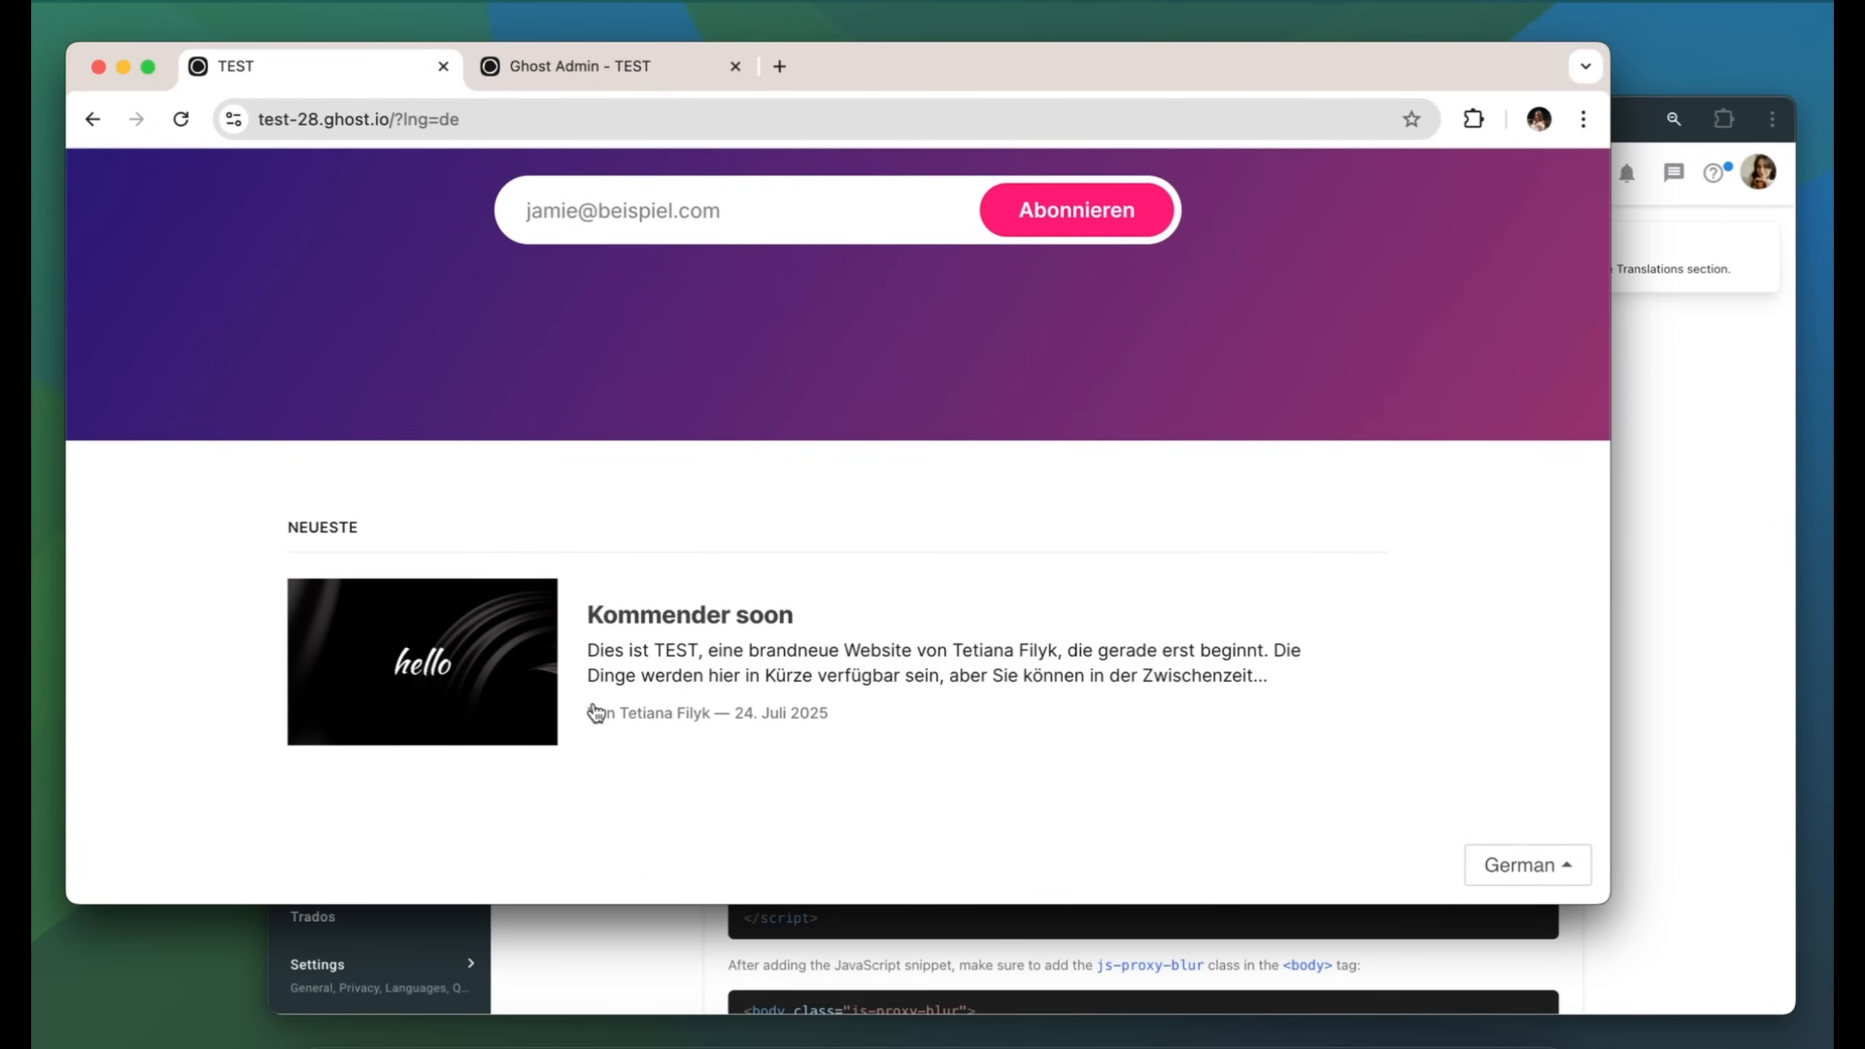
left_click(1715, 456)
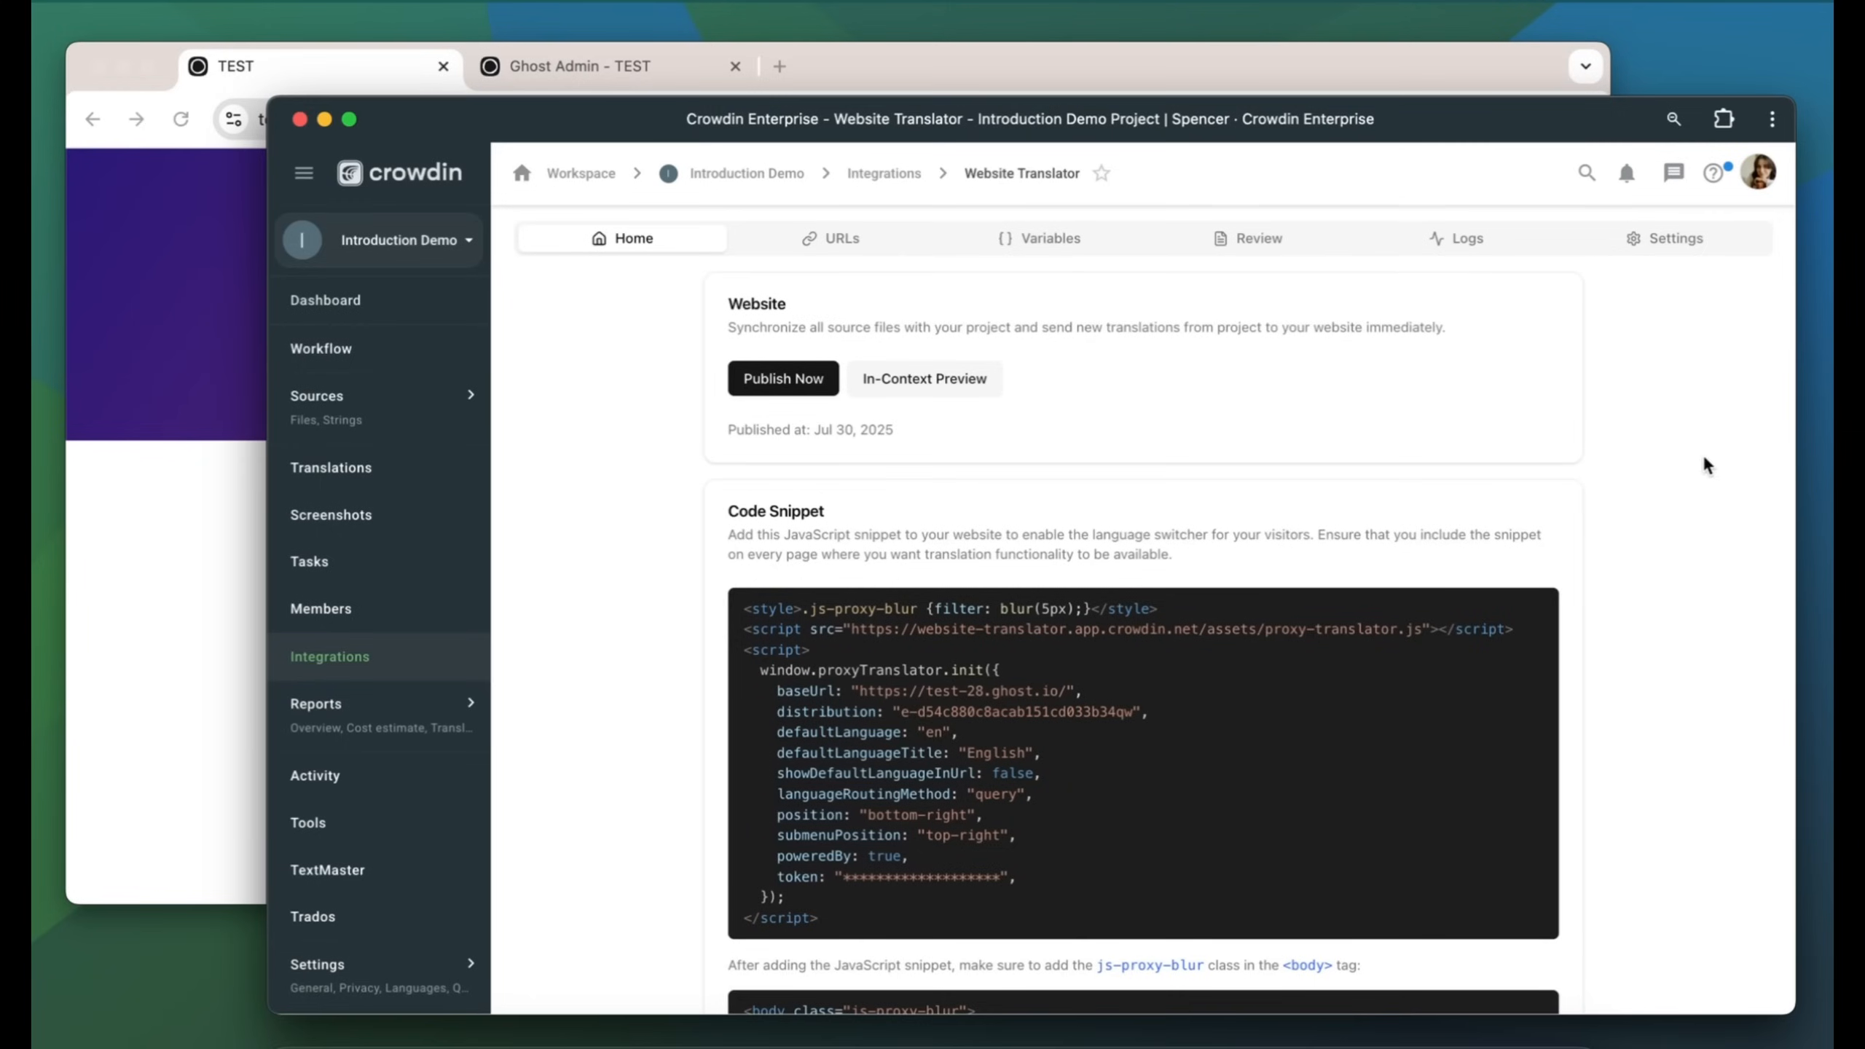
Change the Website Translator's application mode to Client side and save the settings.
left_click(1256, 242)
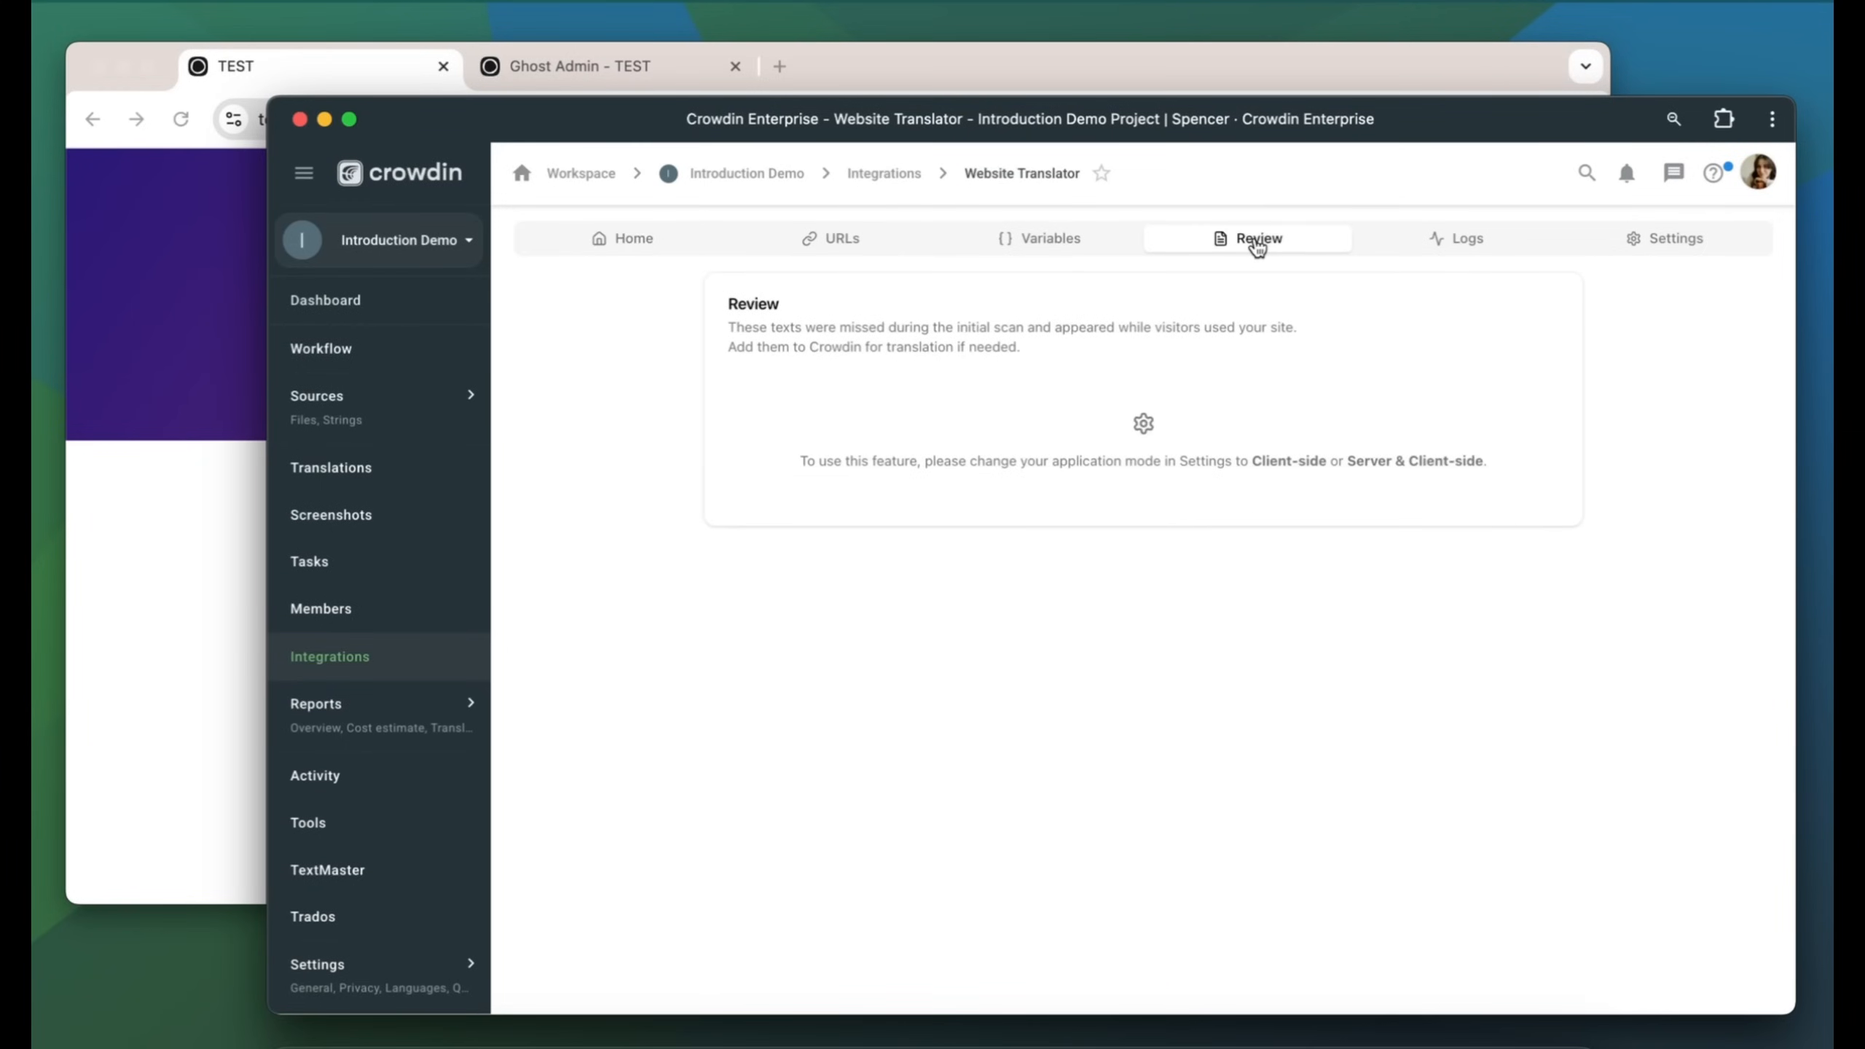
left_click(1643, 248)
scroll(793, 563, "down", 3)
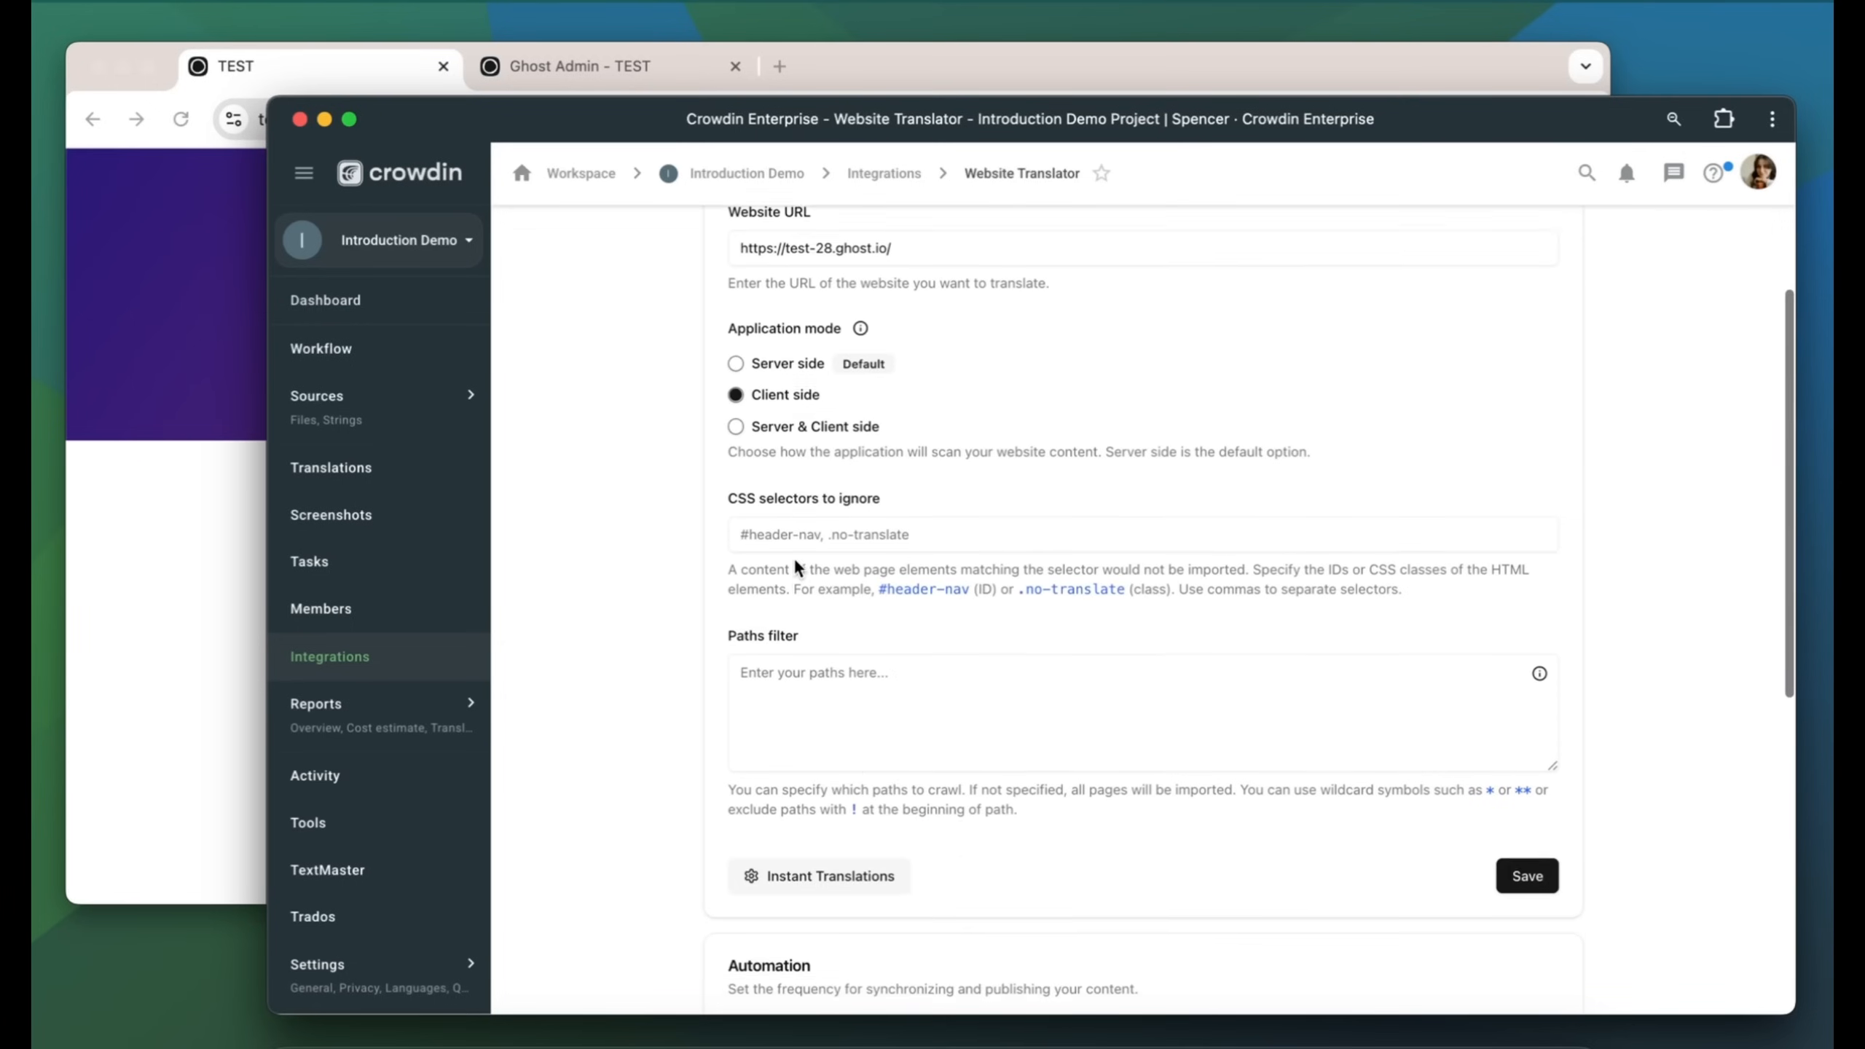
left_click(1500, 864)
scroll(638, 276, "up", 3)
Replace Ghost's site header code with the updated Crowdin snippet including its token, save it, and return to Crowdin's Review list.
left_click(624, 238)
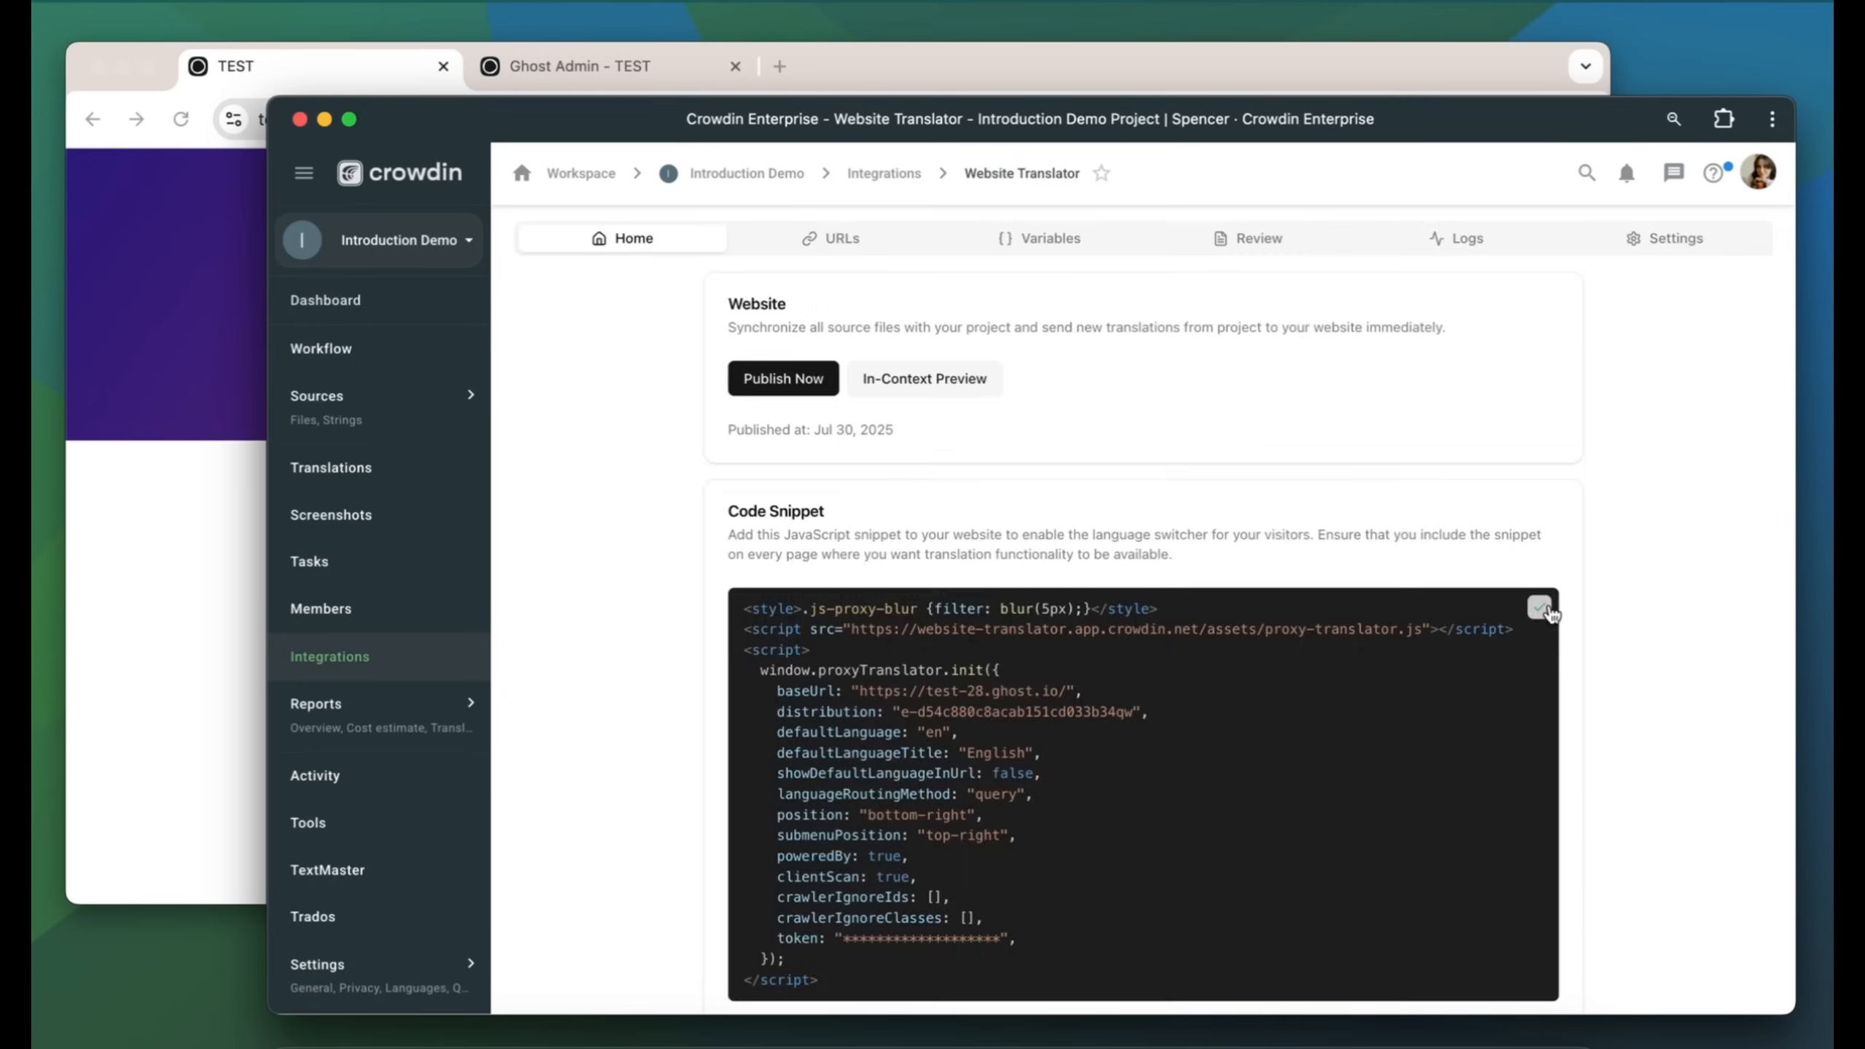
left_click(527, 69)
left_click(527, 69)
left_click(1489, 231)
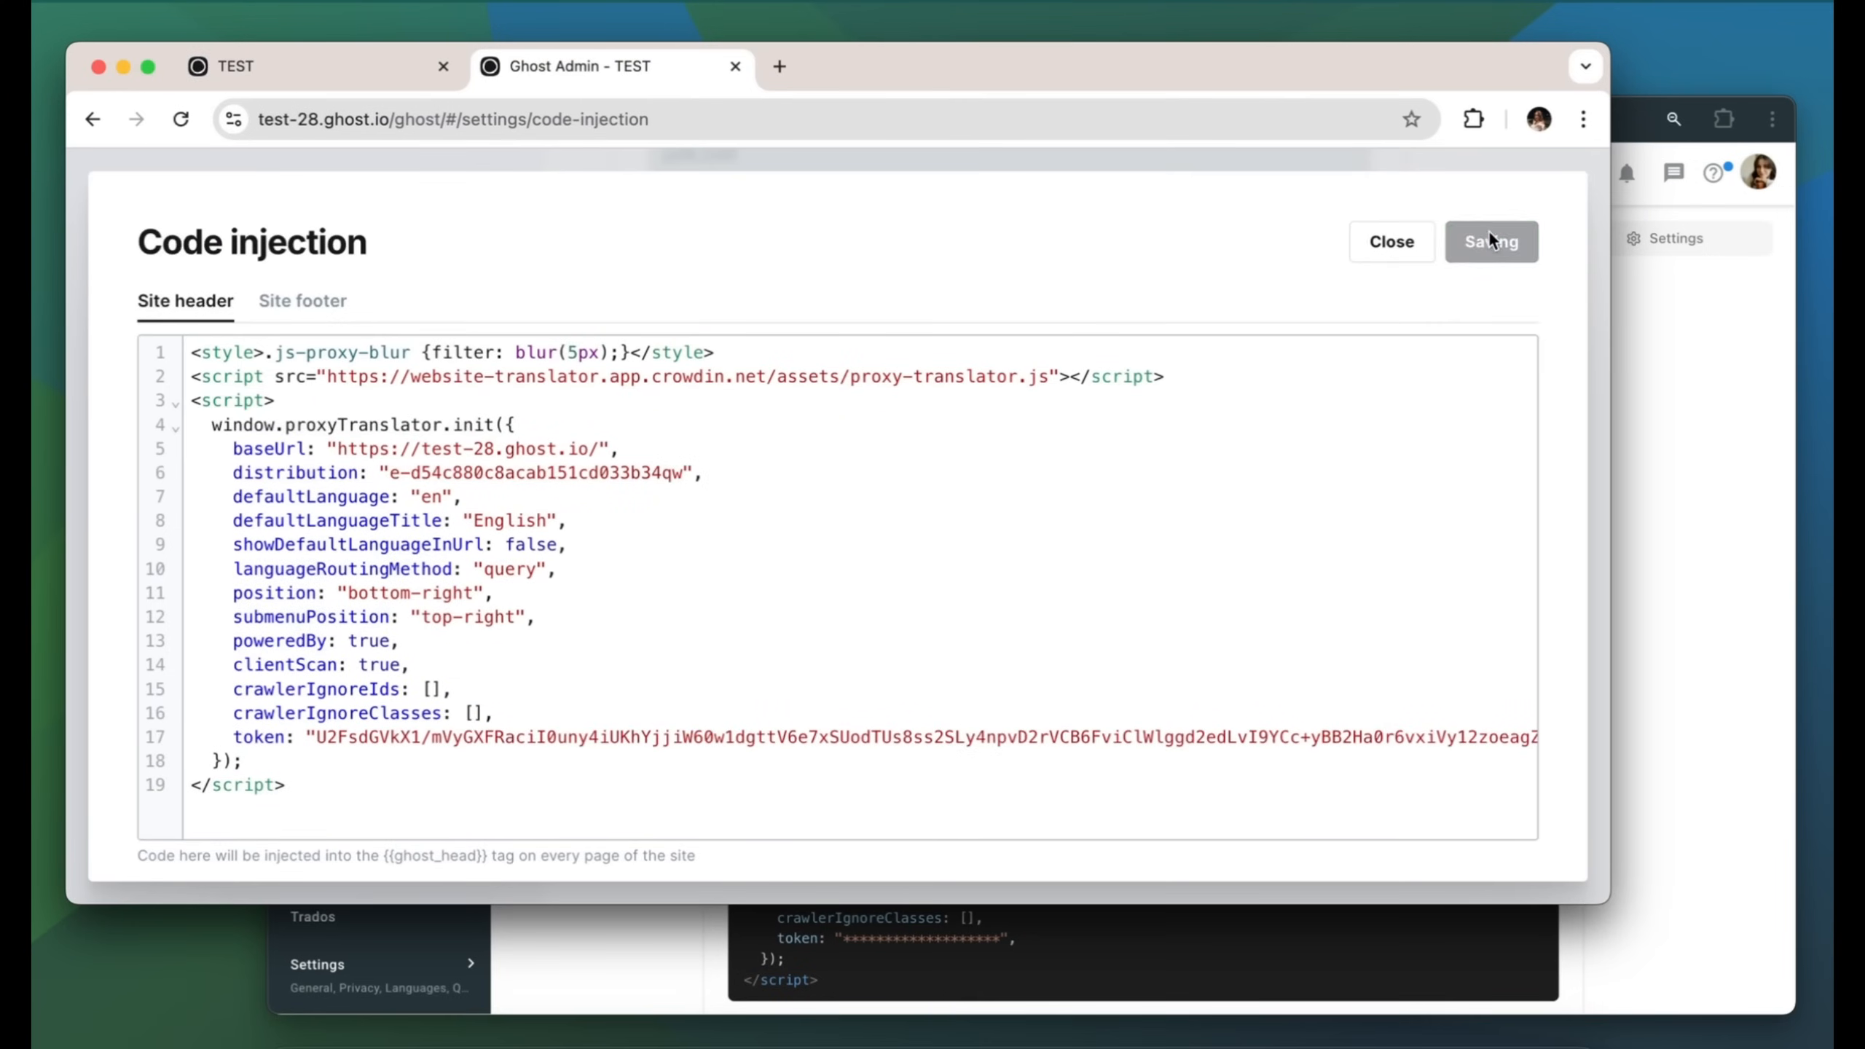
left_click(1692, 314)
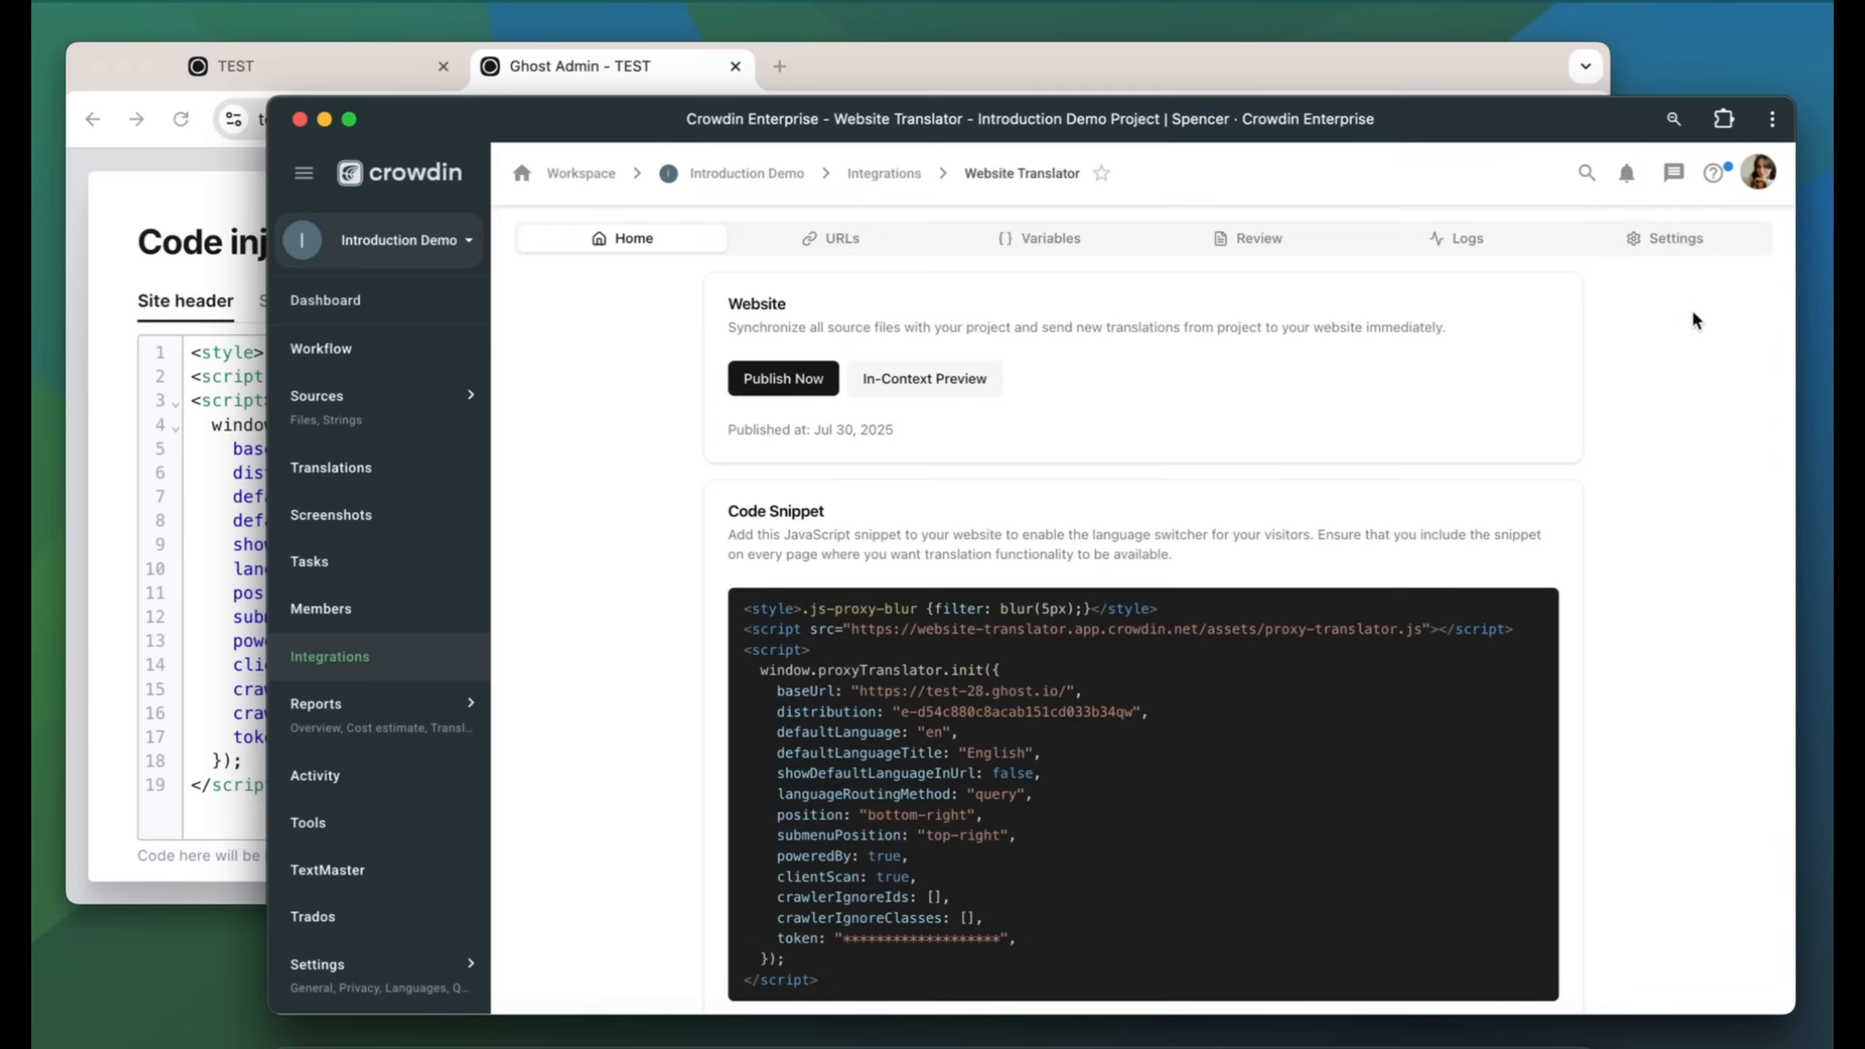
left_click(1278, 242)
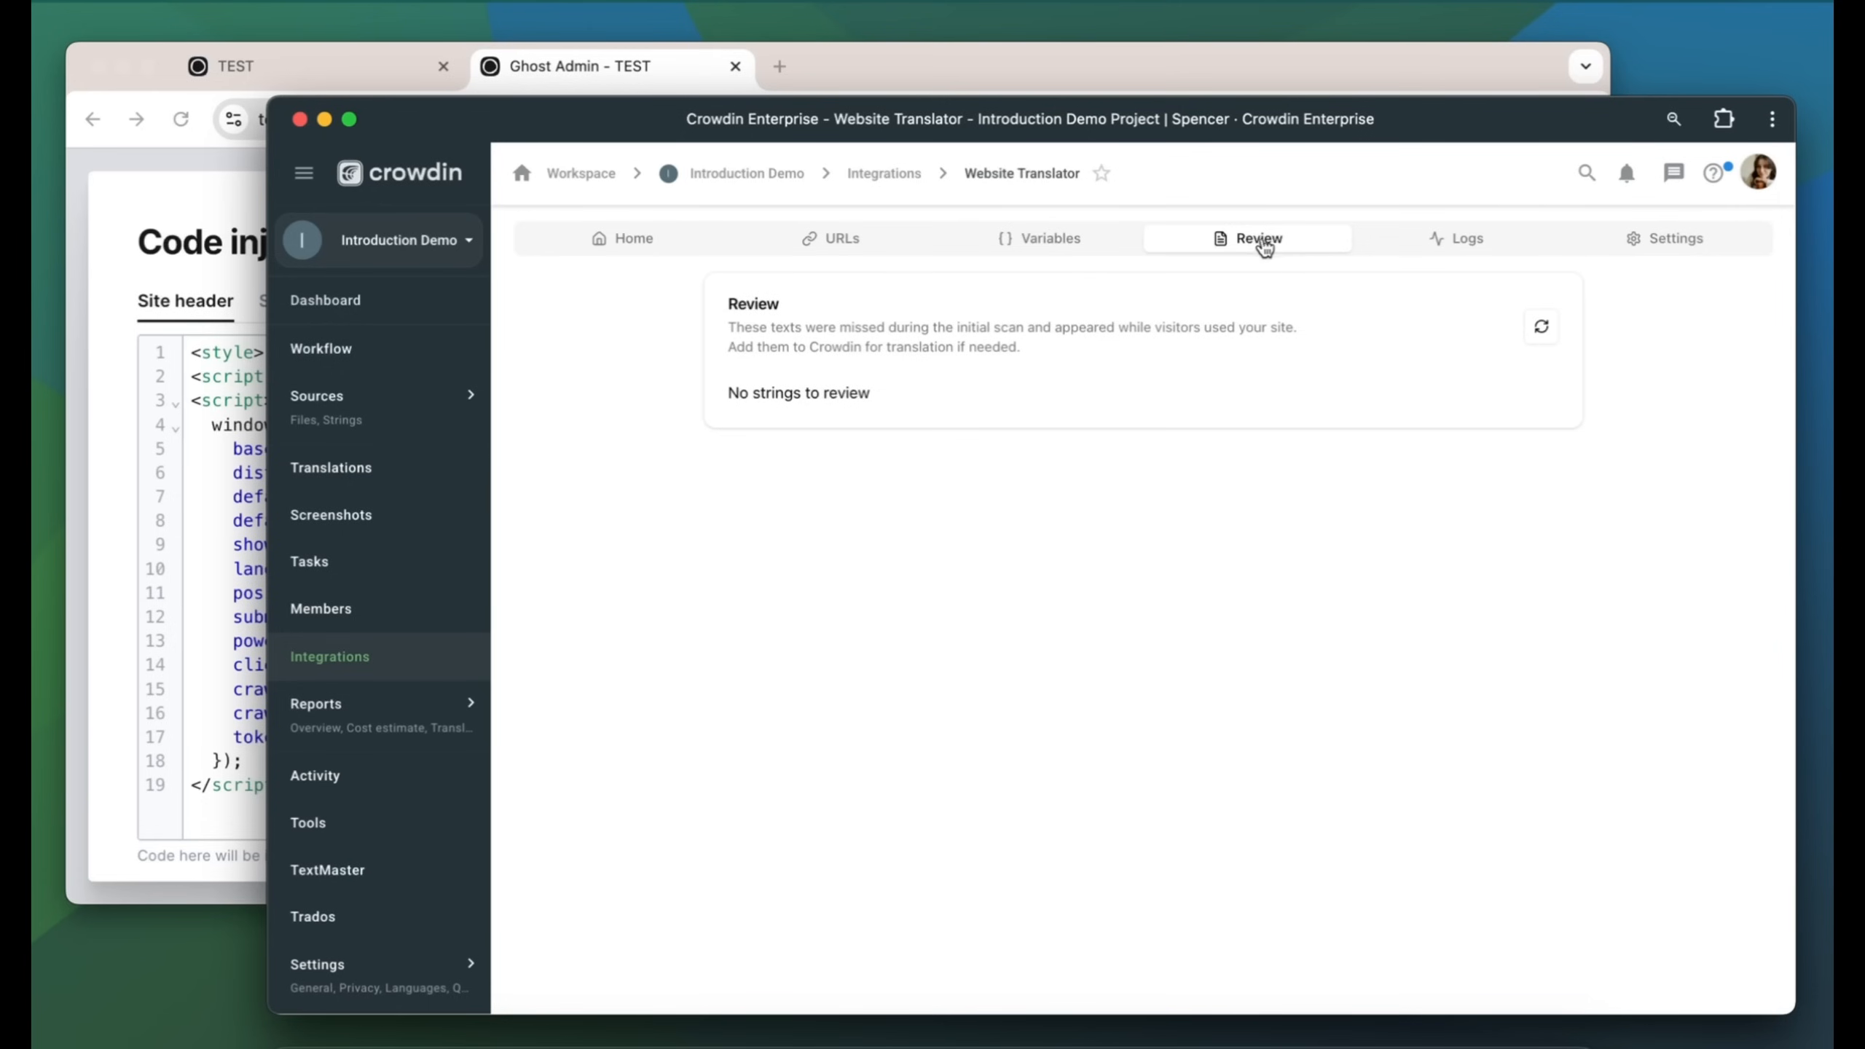
In Ghost Admin, add the line "Hello Crowdin" above the first paragraph of the Crowdin page and update the page.
left_click(220, 184)
left_click(1403, 238)
left_click(1557, 202)
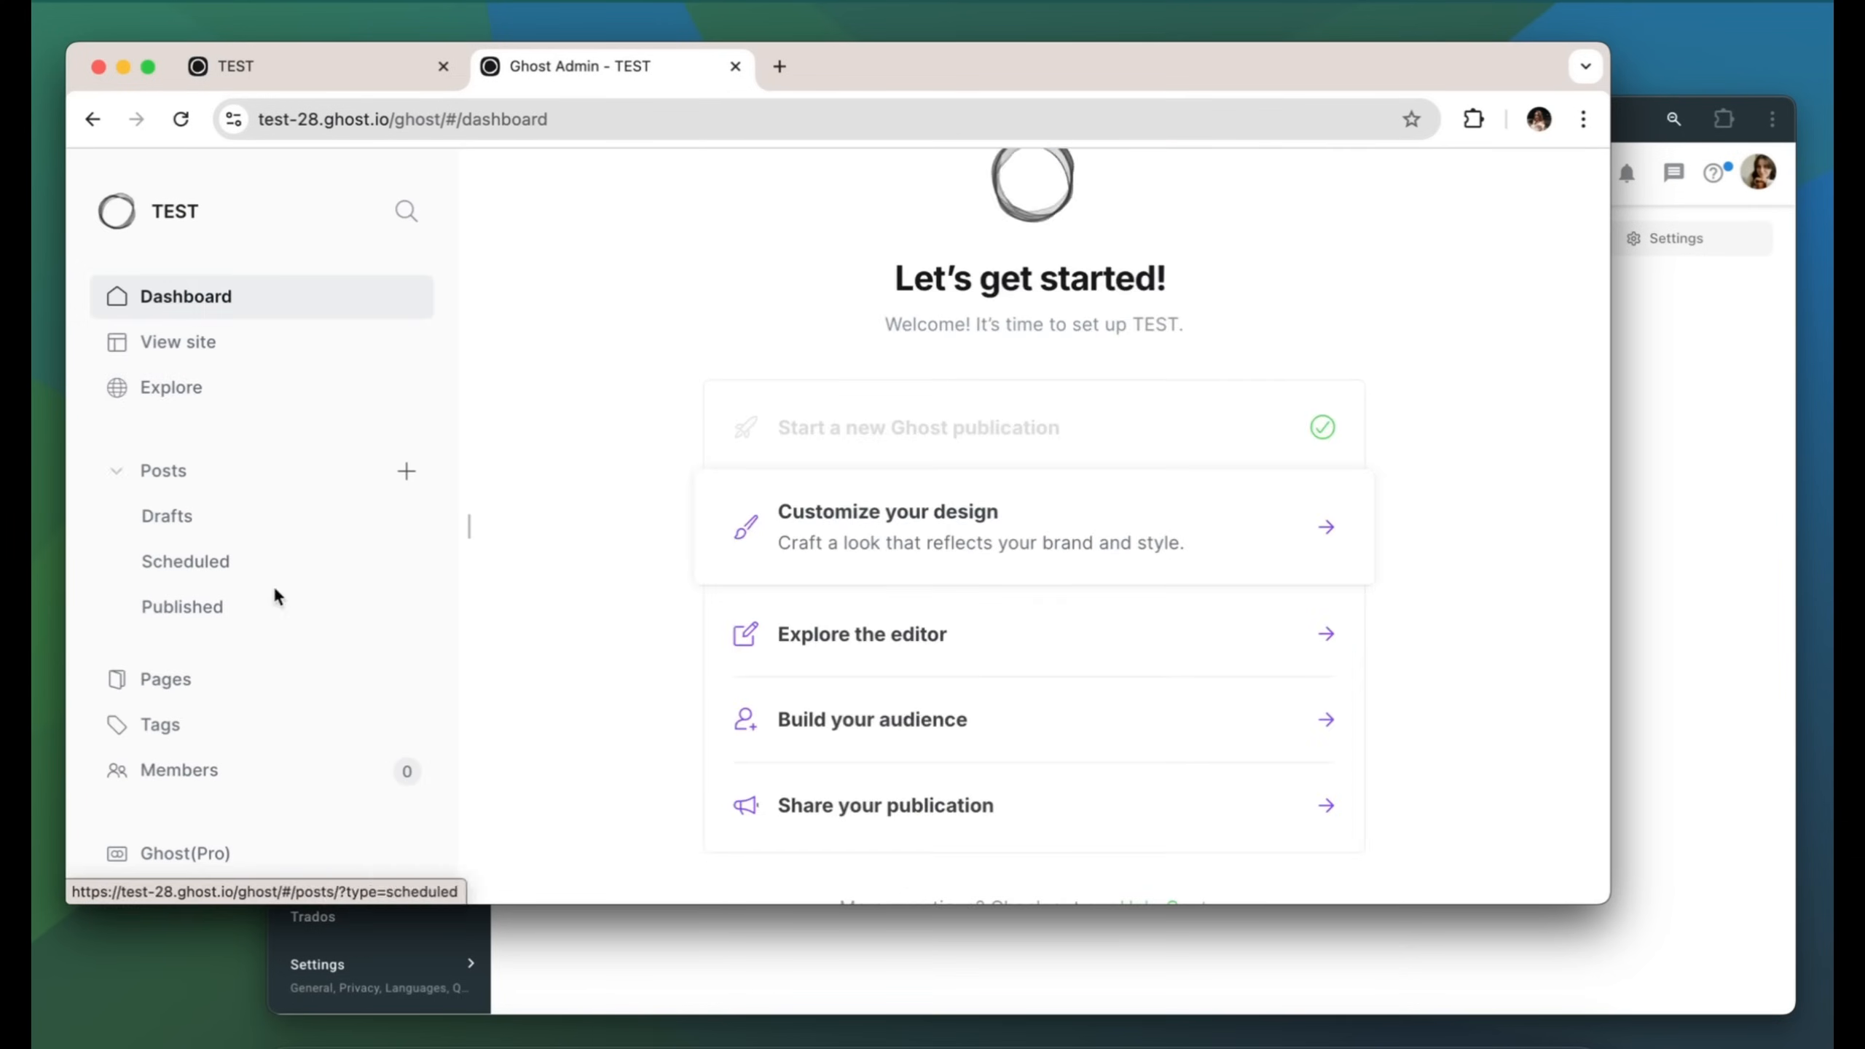
left_click(158, 674)
left_click(624, 375)
type("Hello Crowdin")
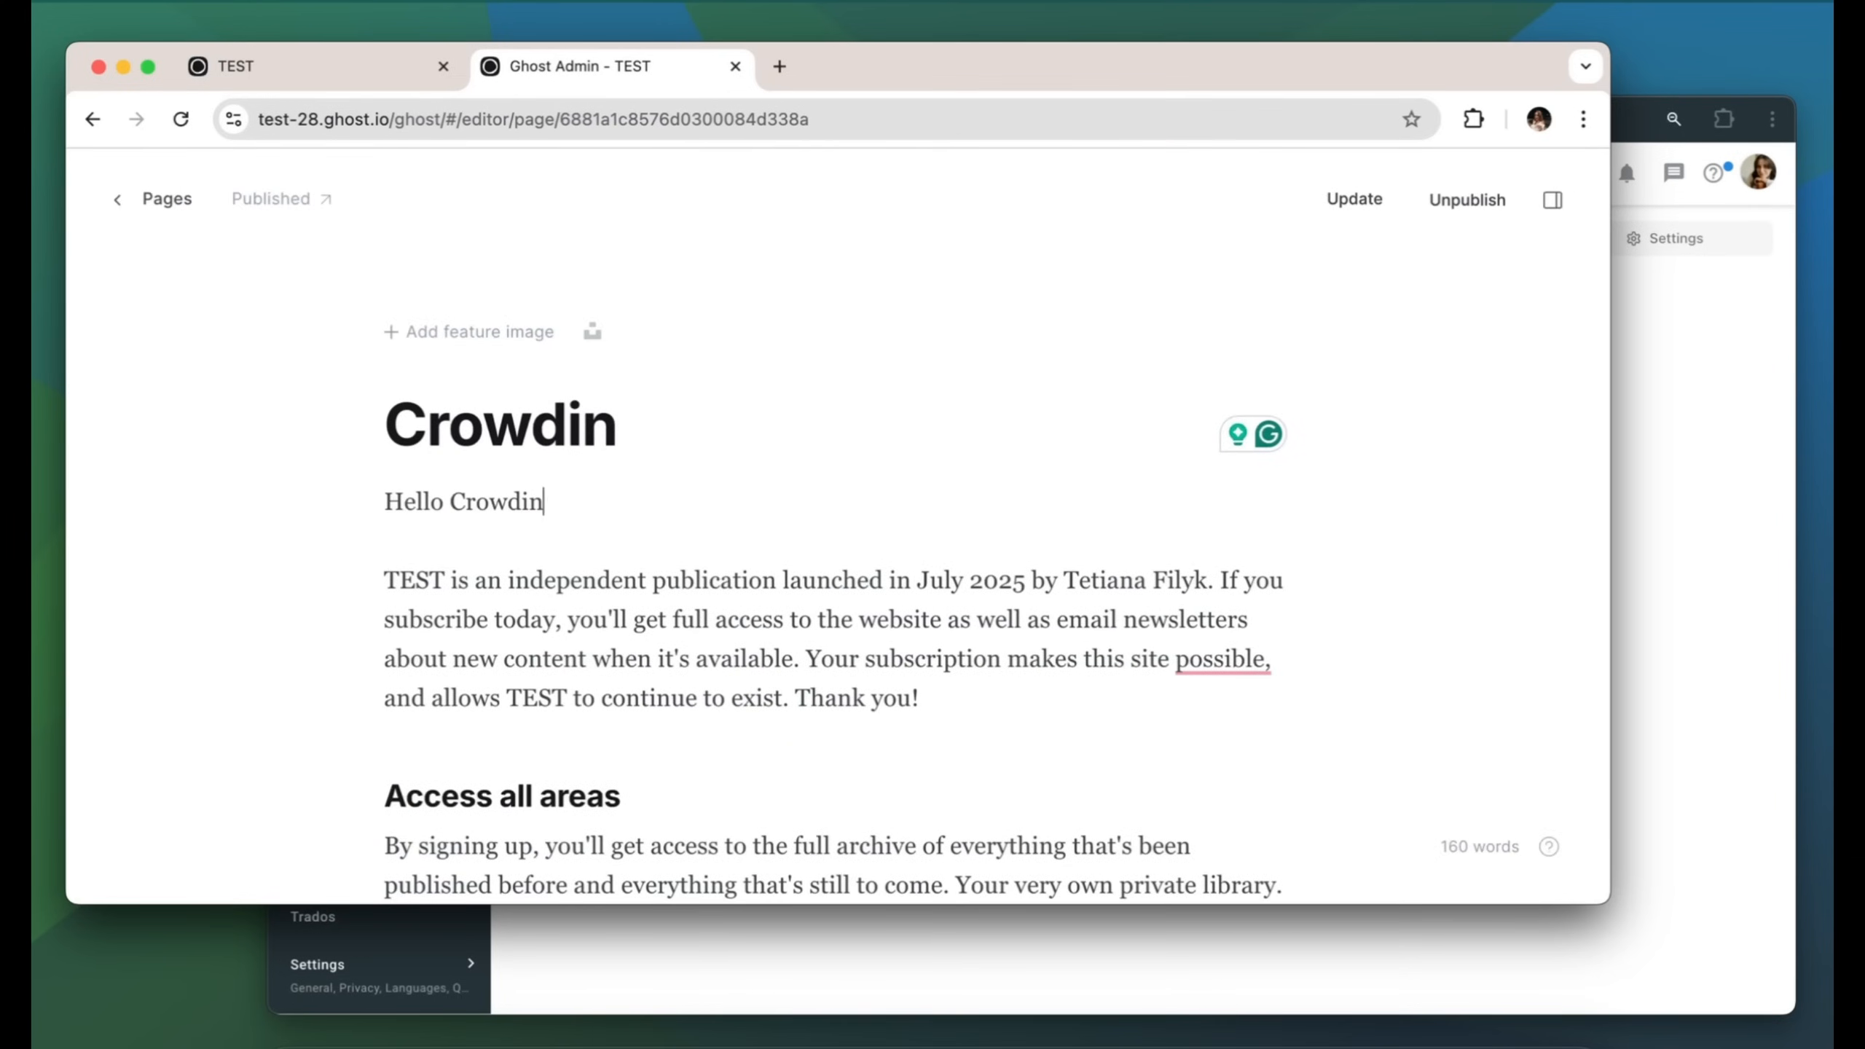
left_click(1334, 196)
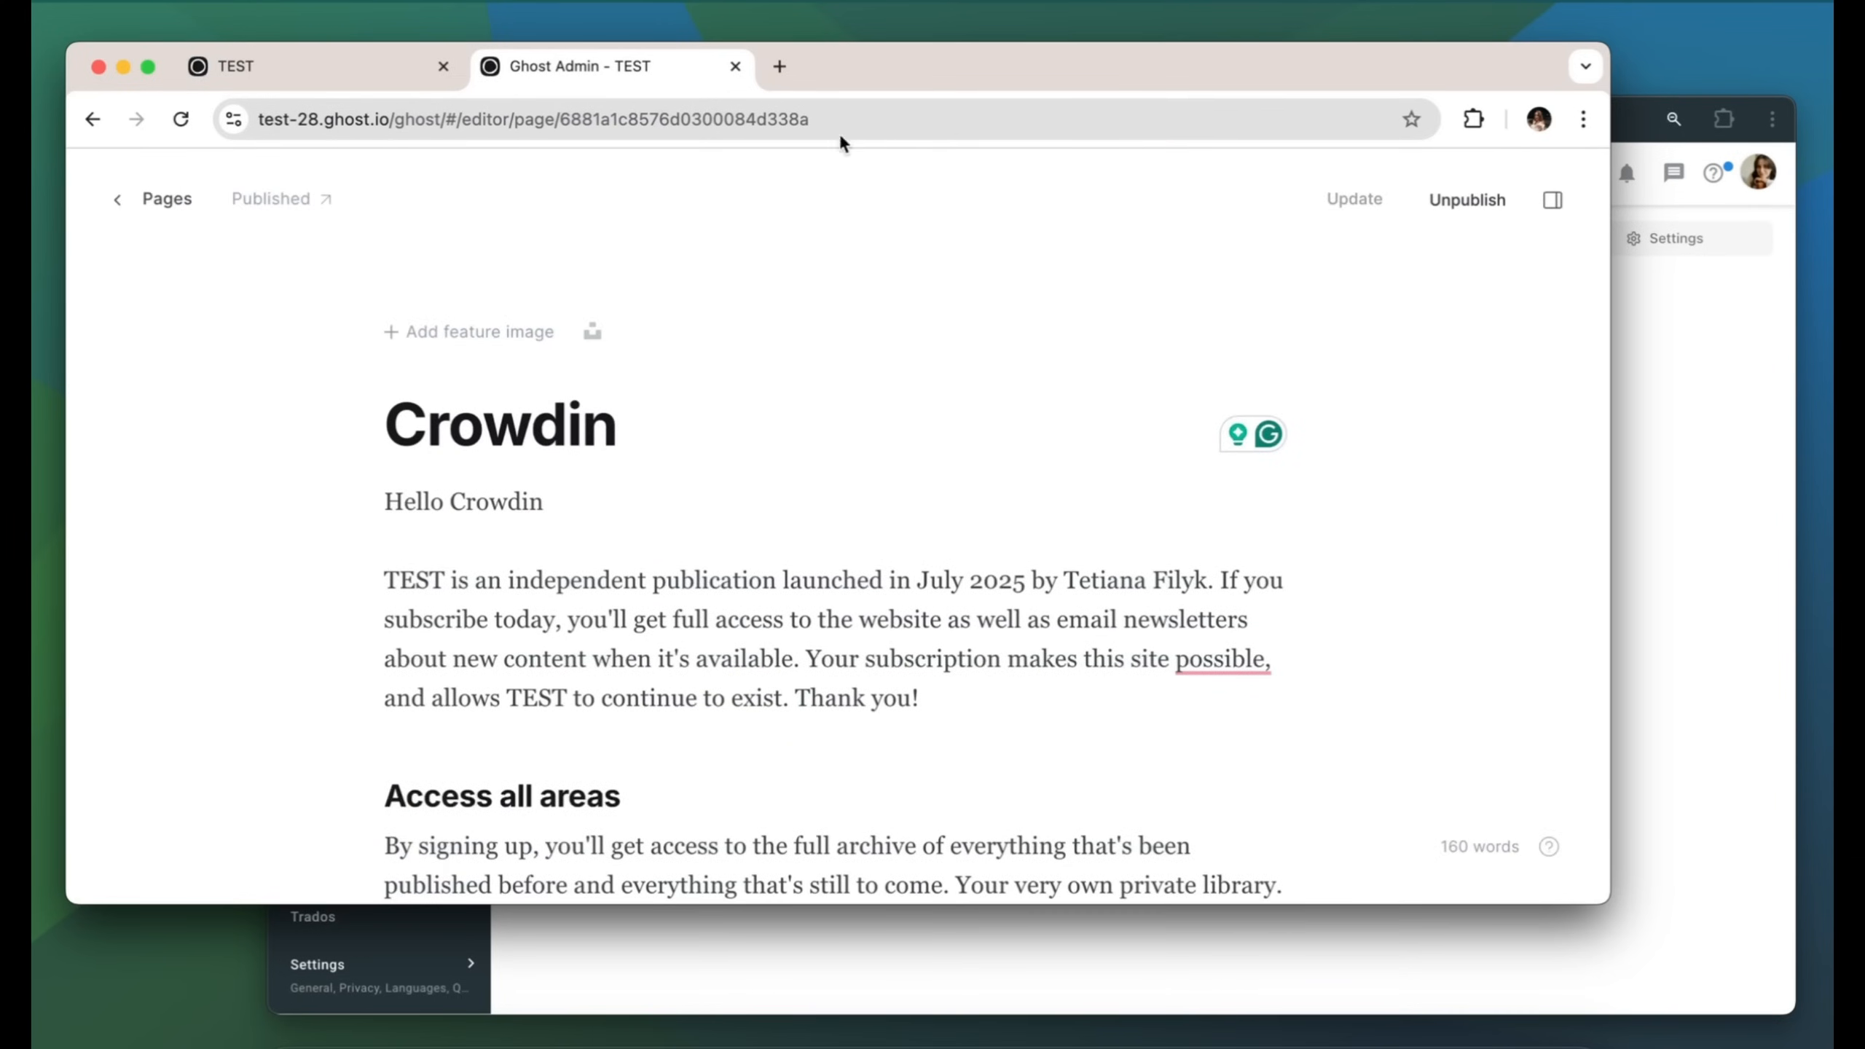
Open the TEST website's German about page to check the newly added line.
left_click(399, 67)
scroll(375, 287, "up", 5)
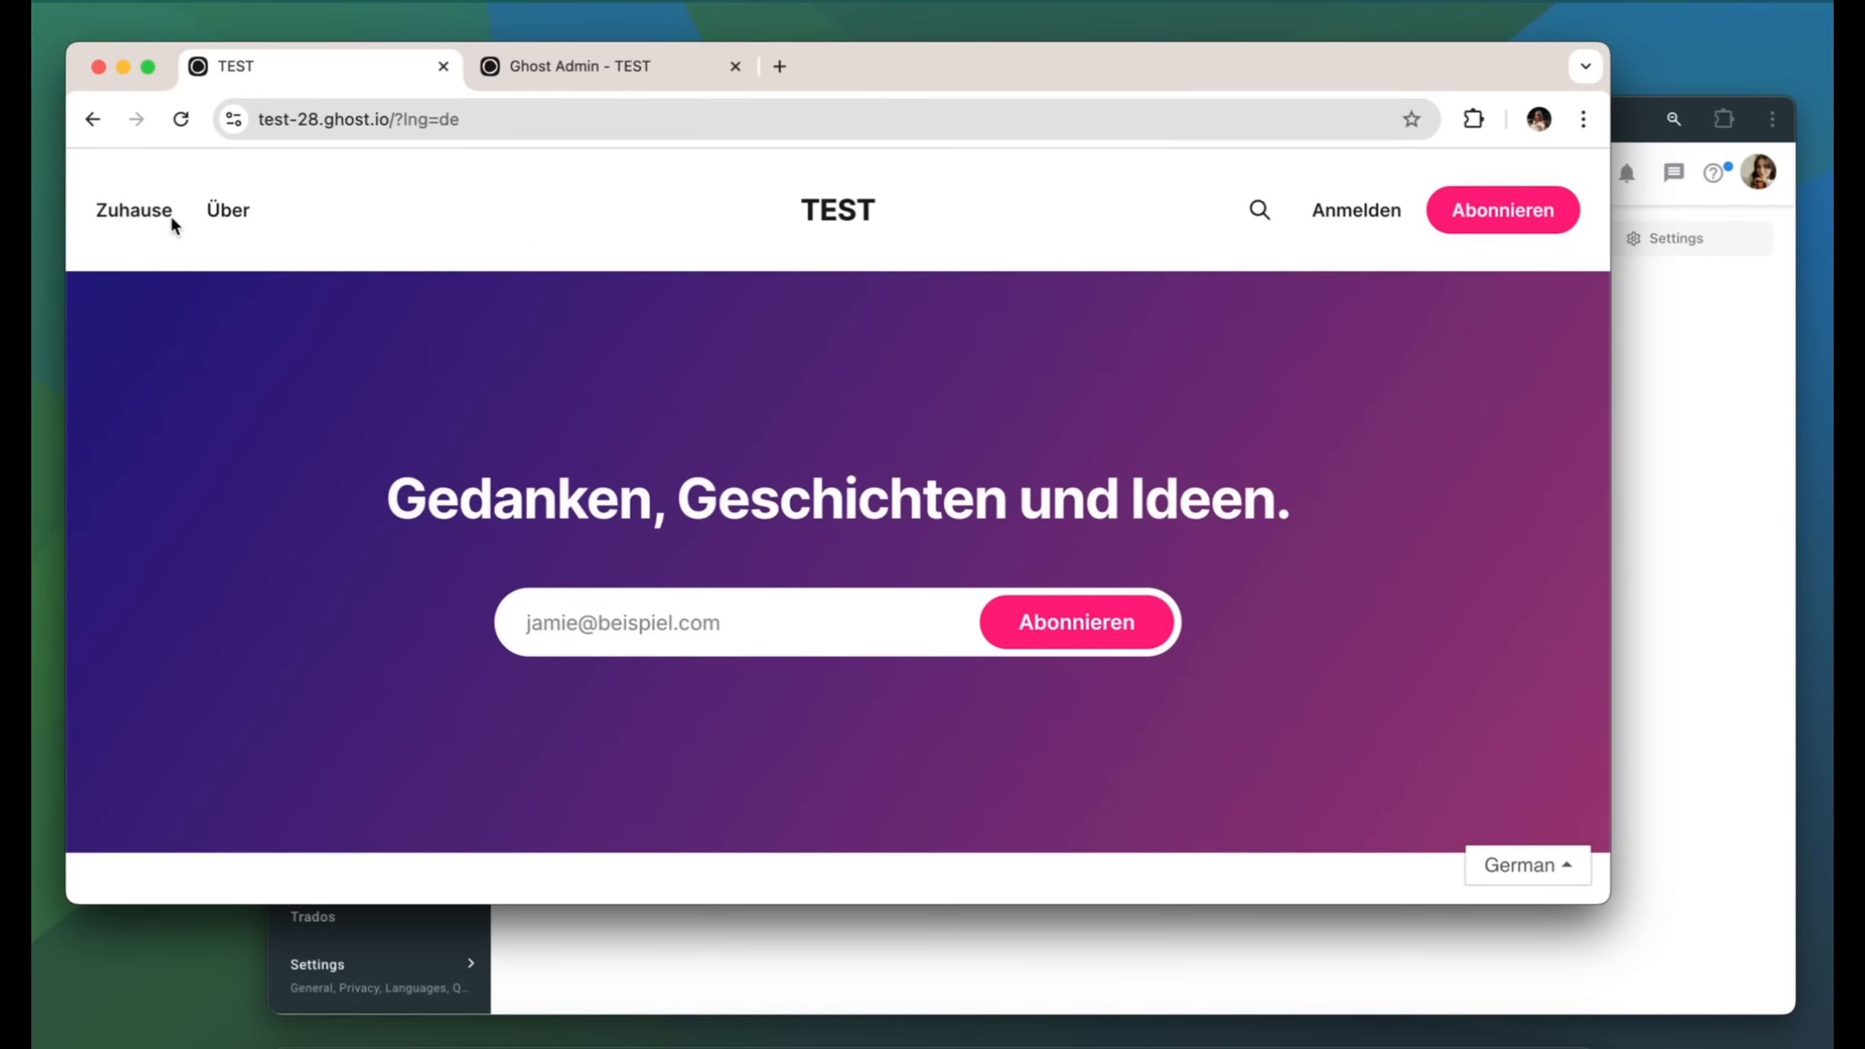
left_click(225, 210)
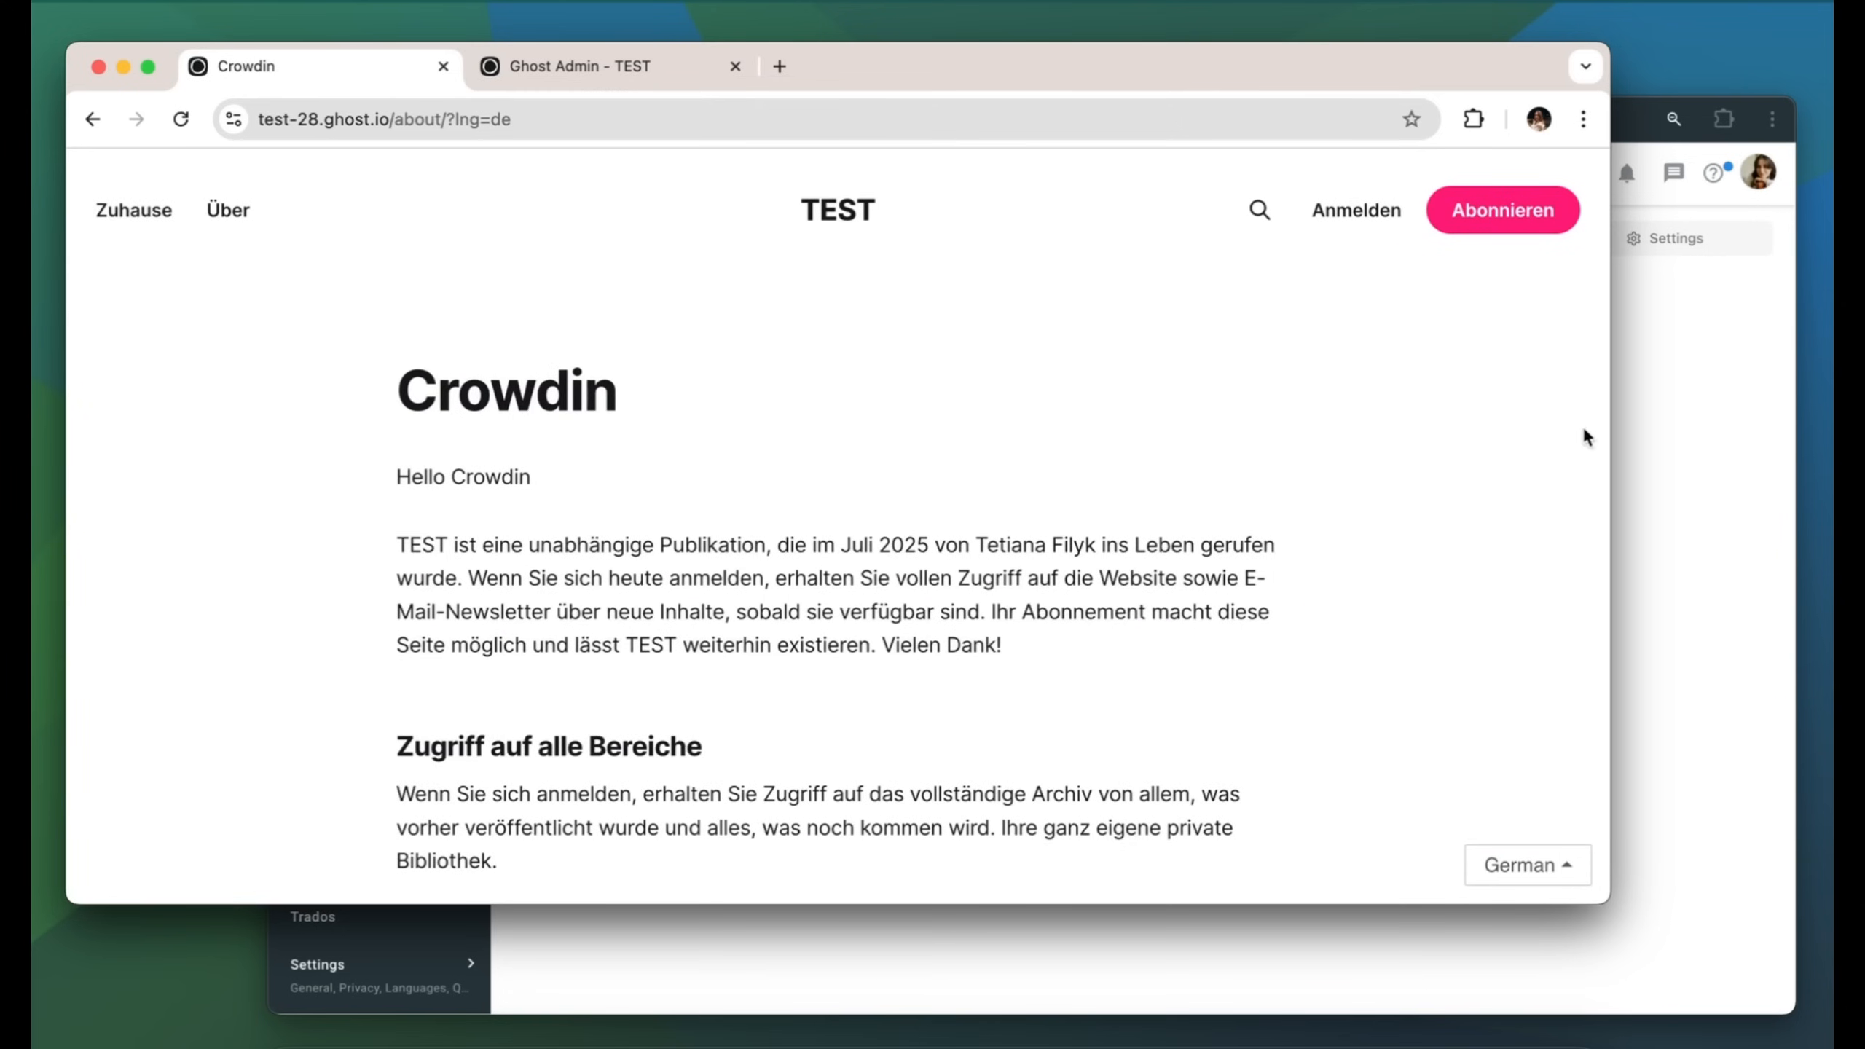
Return to Crowdin, refresh the list of missed texts for review, and open the Website Translator logs.
left_click(1637, 367)
left_click(1542, 329)
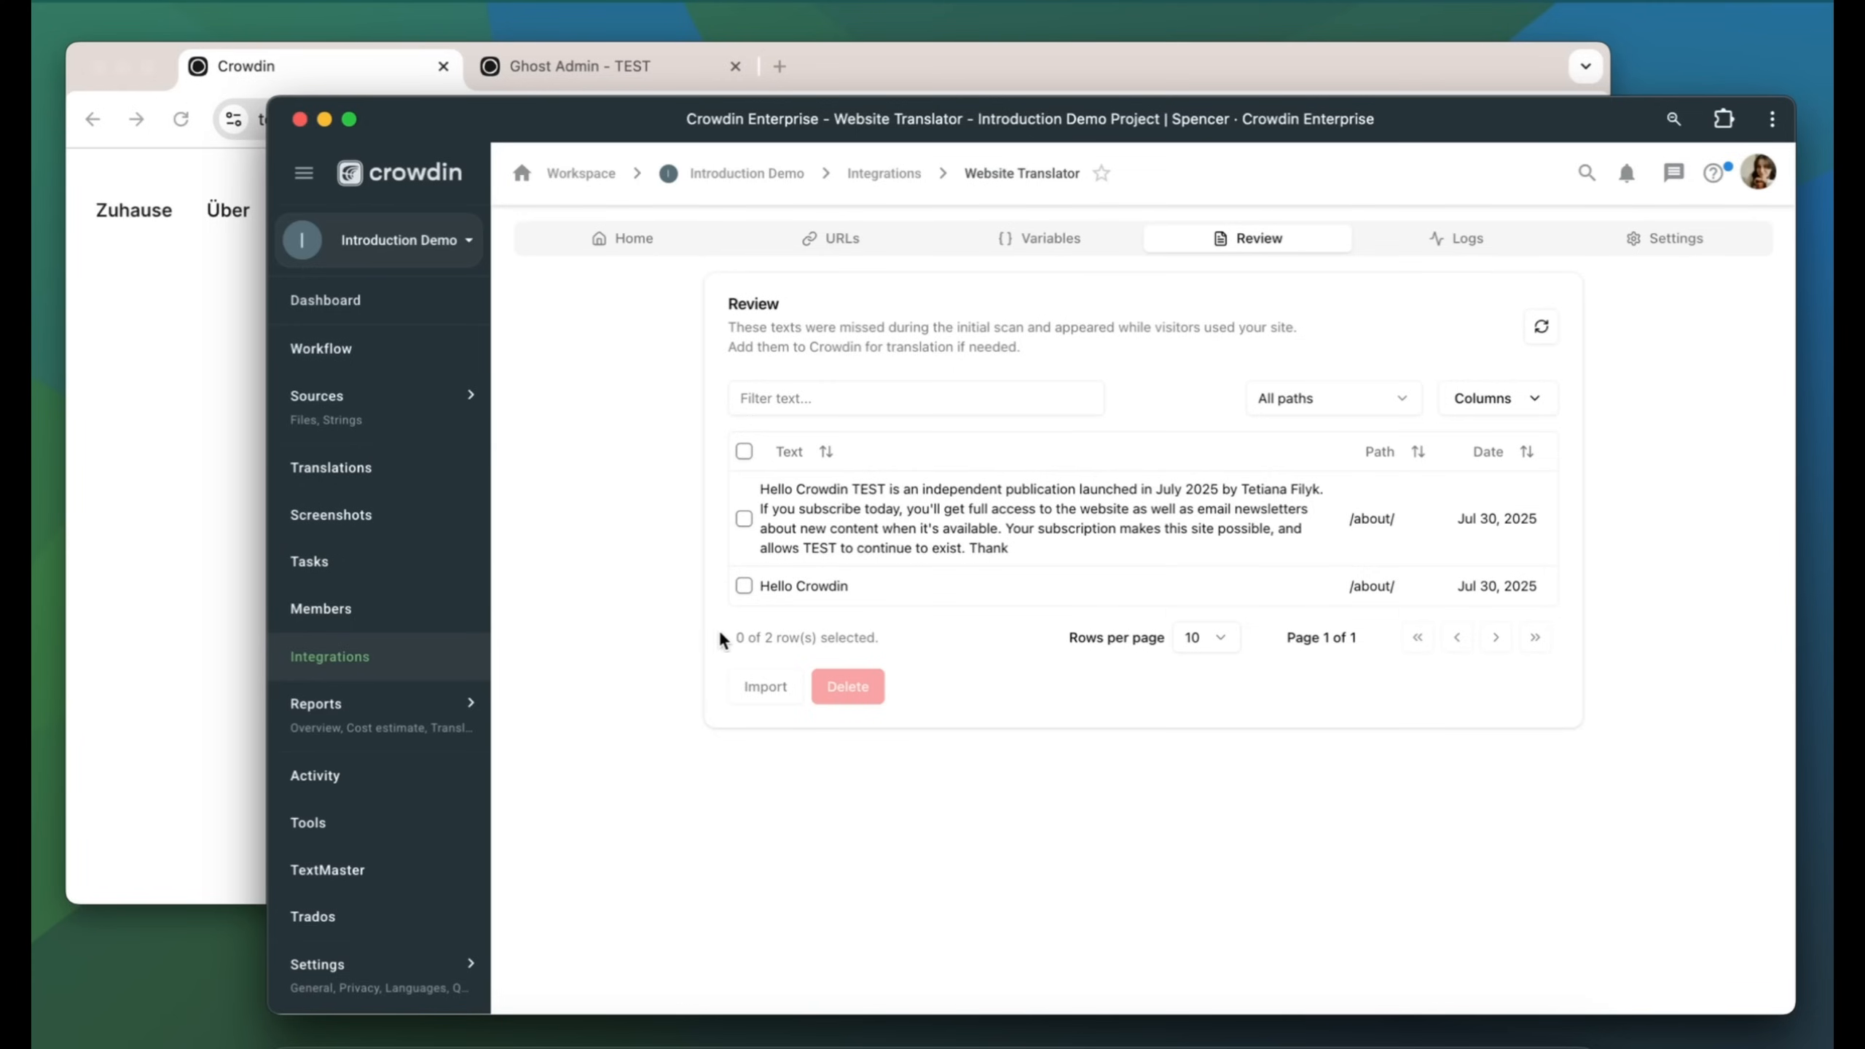
left_click(1484, 239)
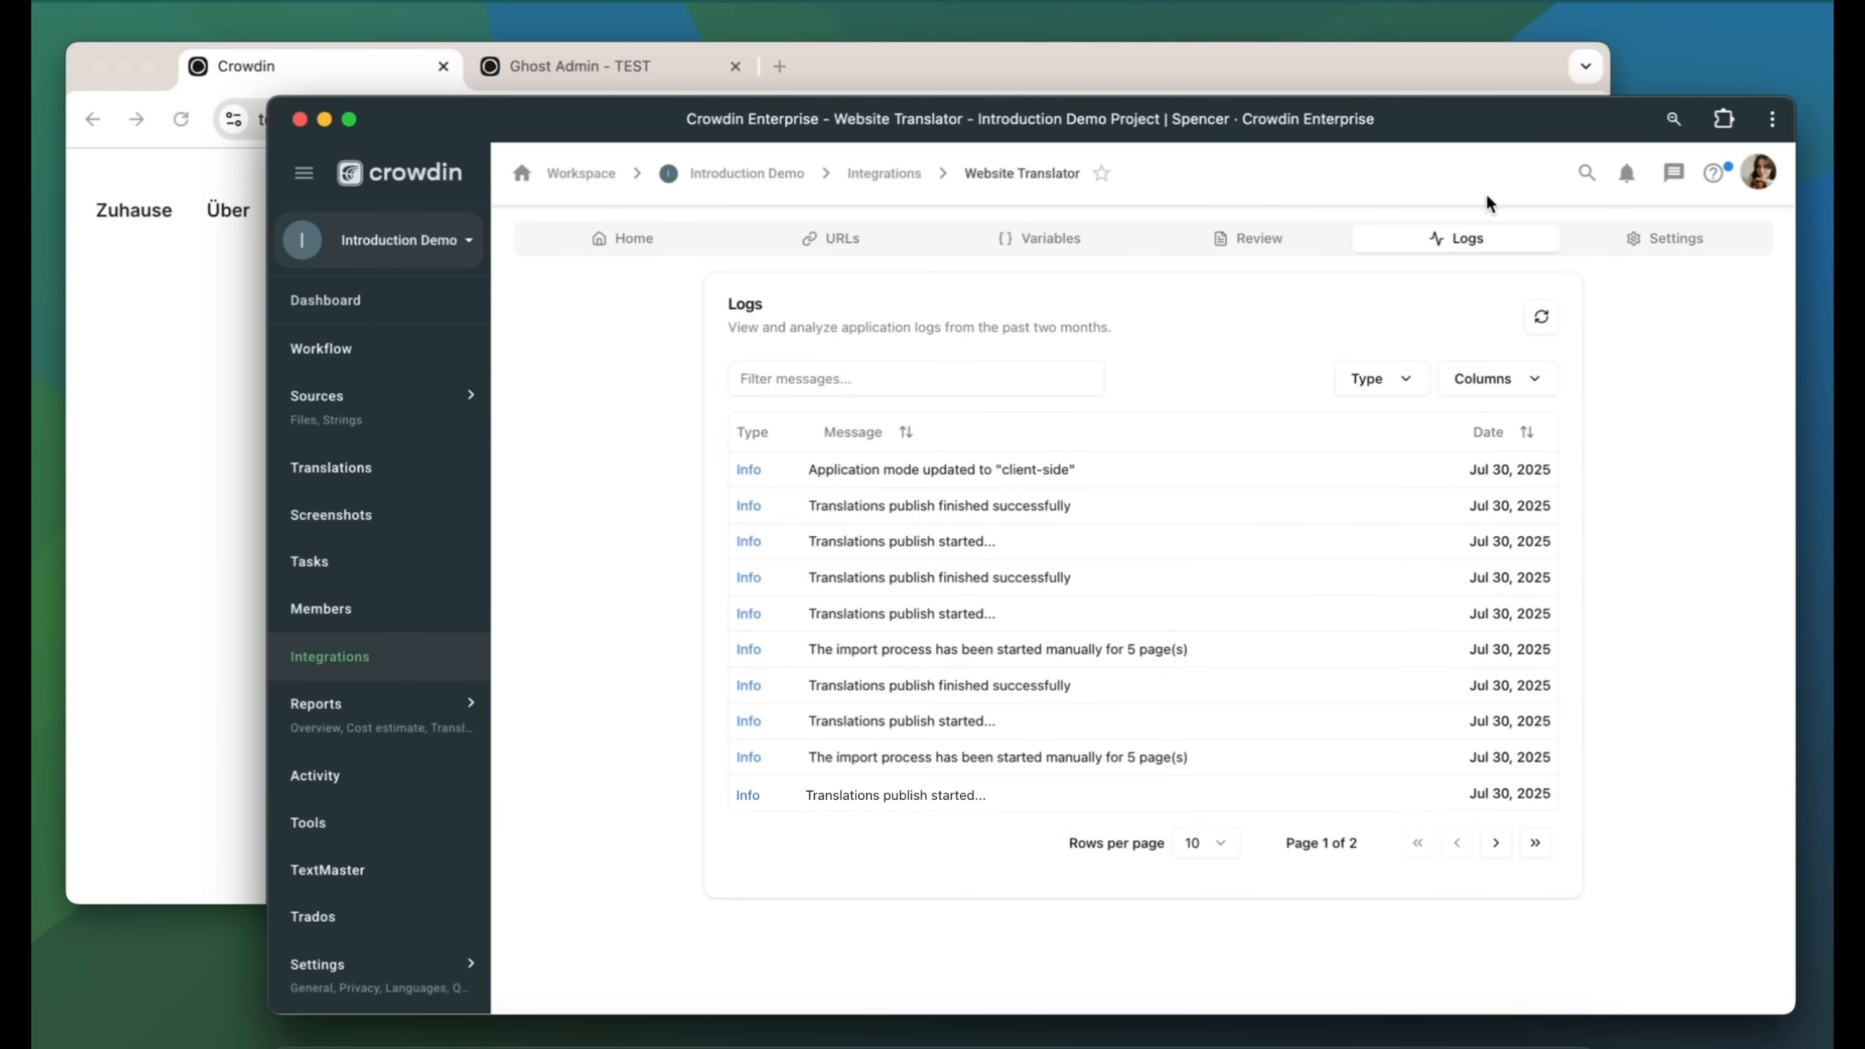